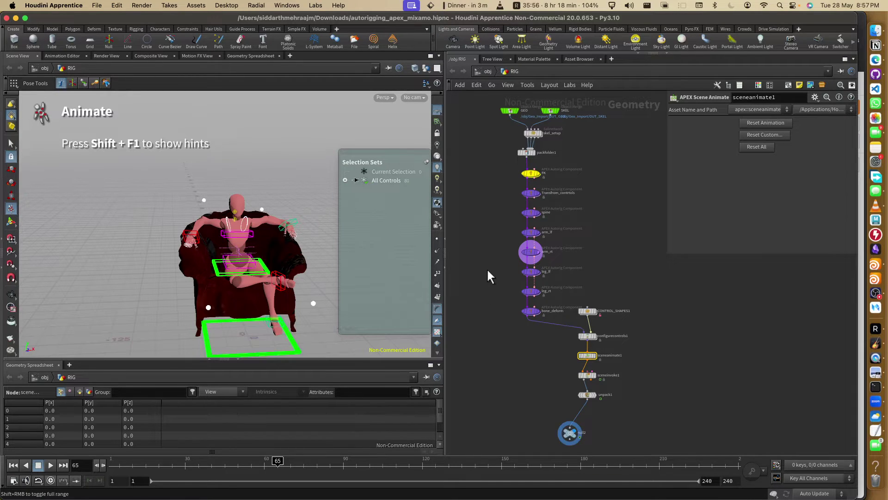
# - Go up to the object level, lay out the nodes, and move geo1 and envlight1 away from Geo_Import and RIG
pyautogui.scroll(5, 487, 273)
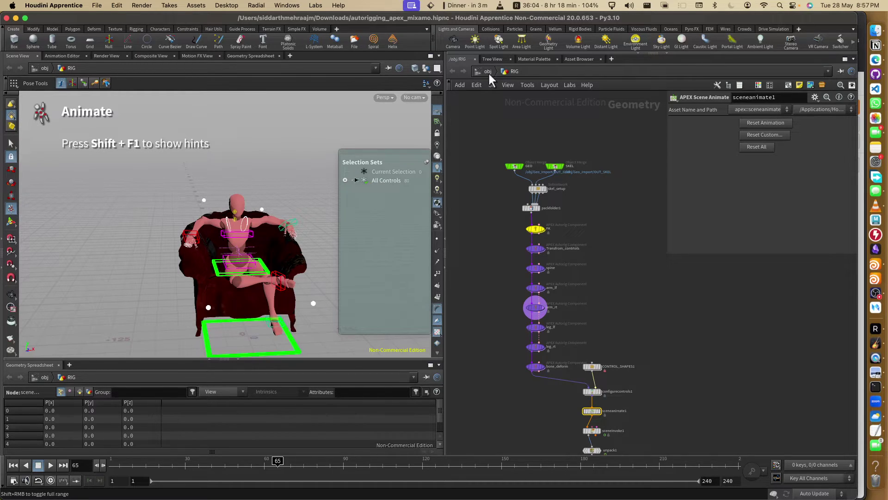
pyautogui.click(488, 71)
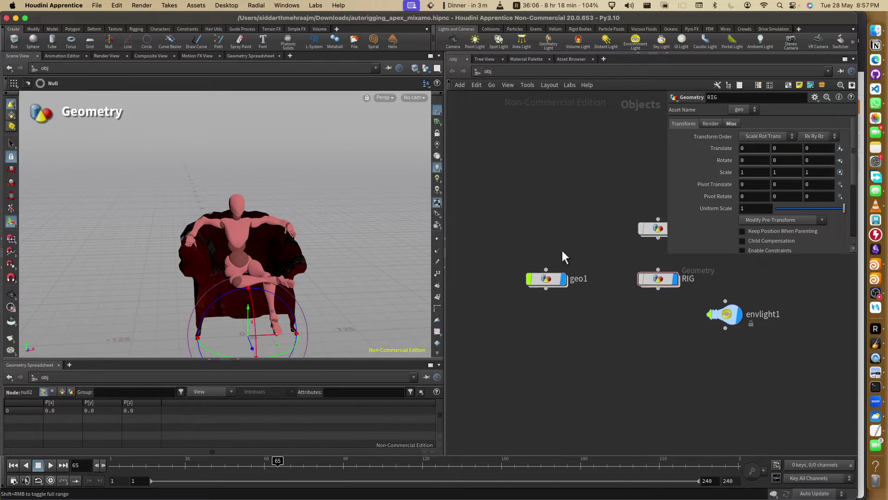
pyautogui.moveTo(603, 228); pyautogui.dragTo(523, 229)
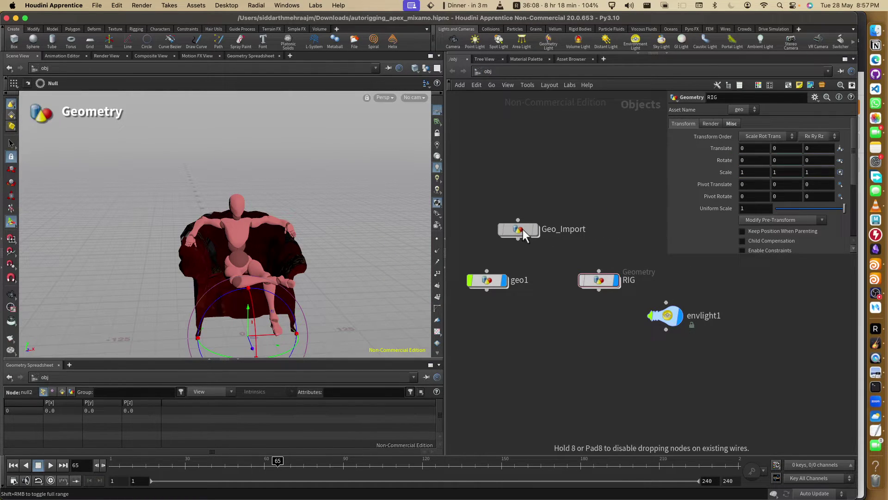
pyautogui.hotkey('shift', 'l')
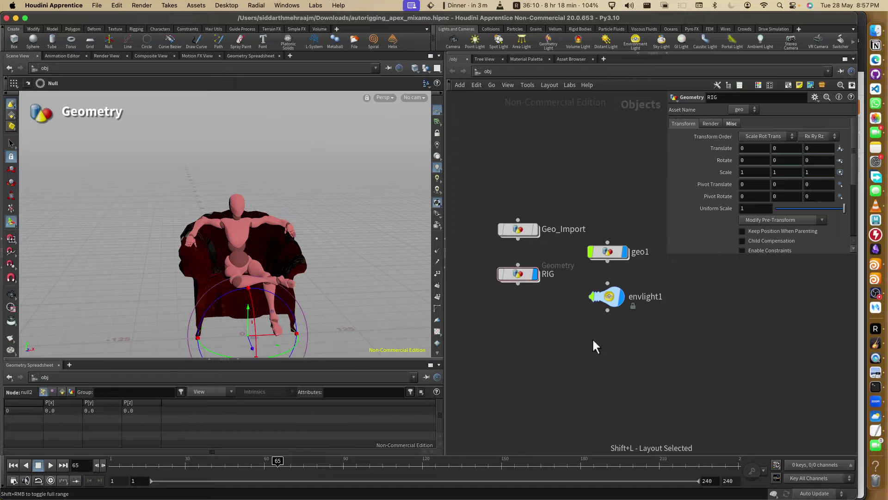
pyautogui.moveTo(581, 327); pyautogui.dragTo(617, 224)
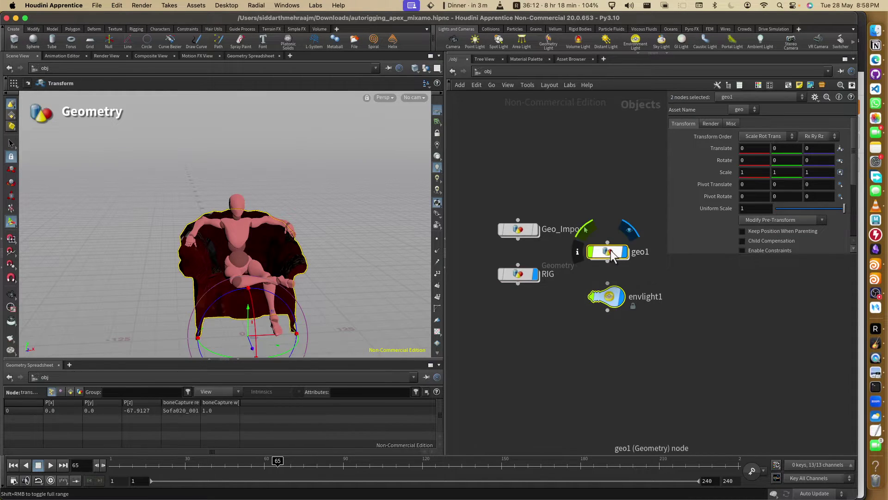
pyautogui.moveTo(618, 262); pyautogui.dragTo(710, 296)
pyautogui.moveTo(573, 303); pyautogui.dragTo(468, 199)
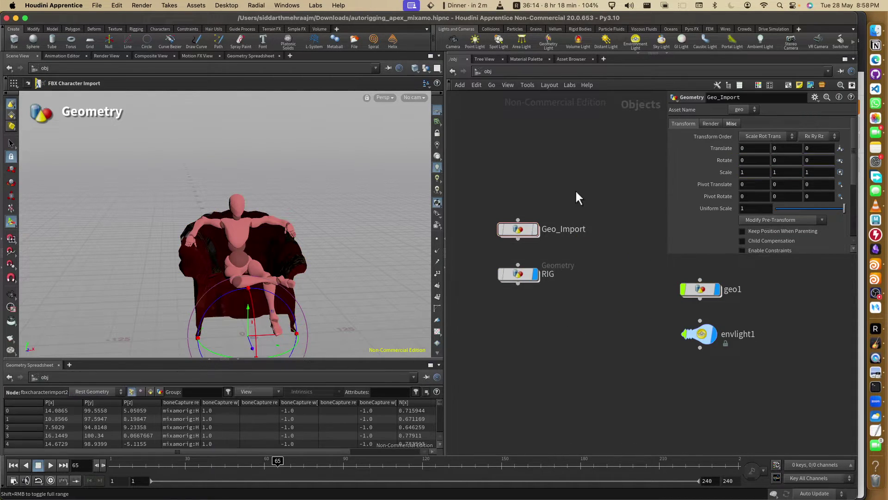
# - Open the Geo_Import network and inspect the FBX character import's OUT_GEO and OUT_SKEL null outputs
pyautogui.click(509, 231)
pyautogui.doubleClick(518, 233)
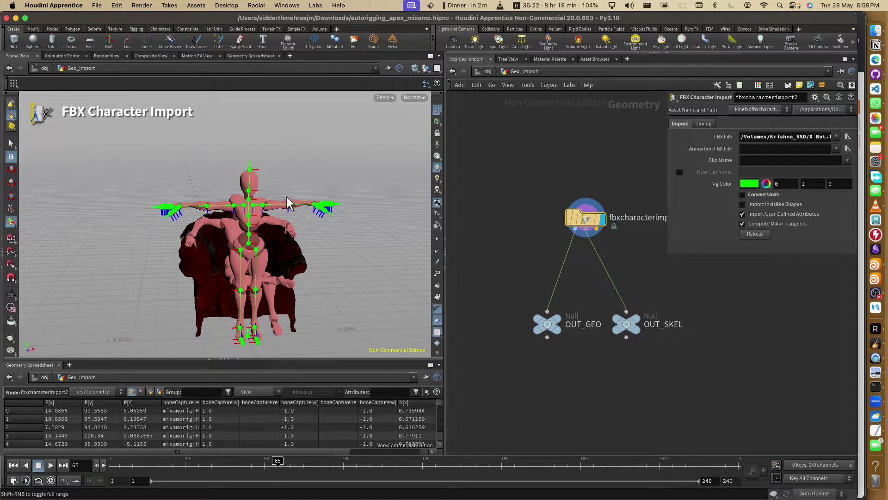
pyautogui.click(553, 324)
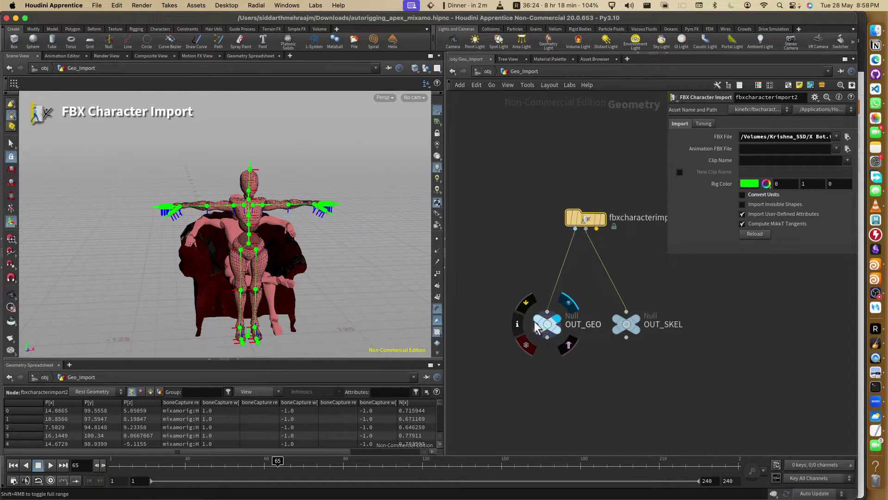
pyautogui.click(632, 325)
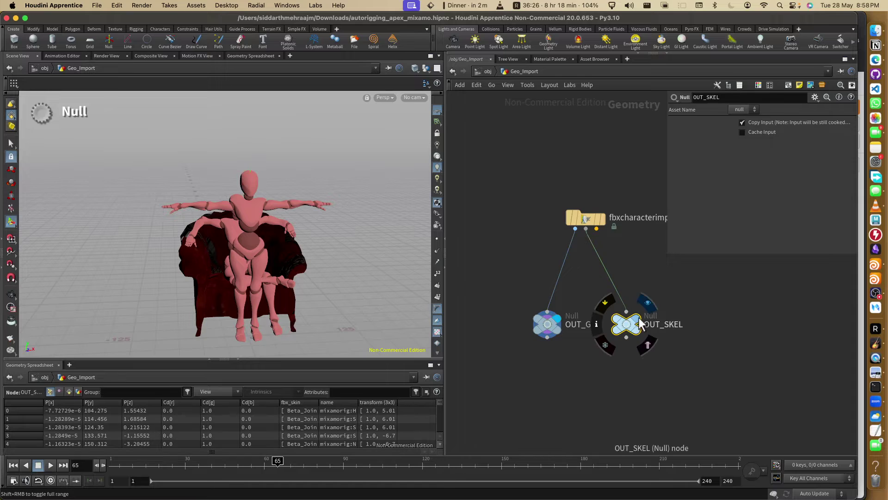
# - Return to the object level, enter the RIG network, and inspect the GEO and SKEL object merge nodes
pyautogui.click(488, 71)
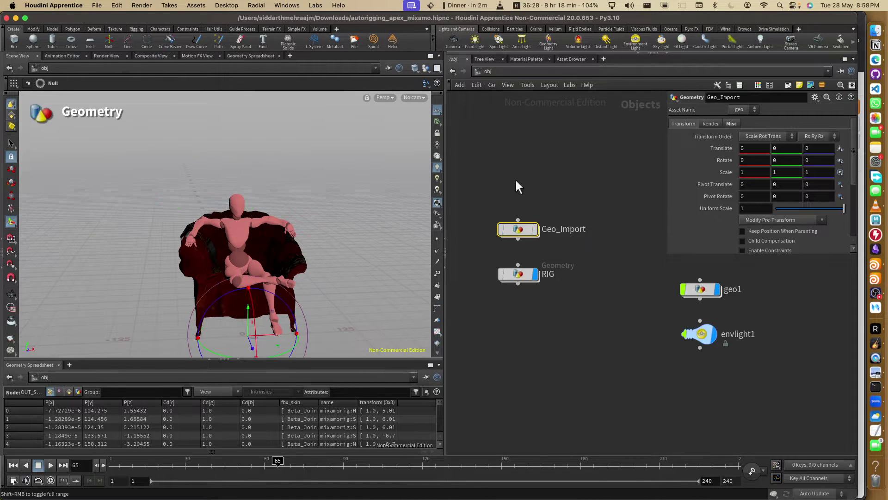
pyautogui.doubleClick(521, 273)
pyautogui.scroll(3, 499, 156)
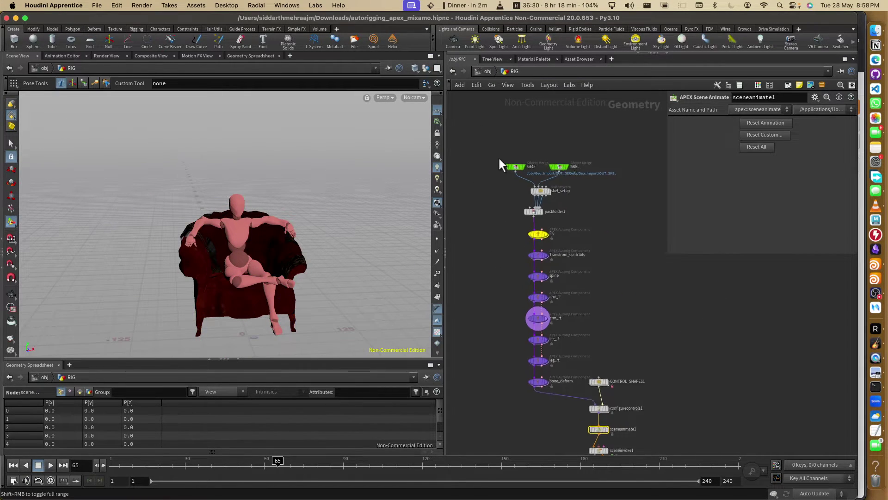
pyautogui.moveTo(494, 148); pyautogui.dragTo(629, 176)
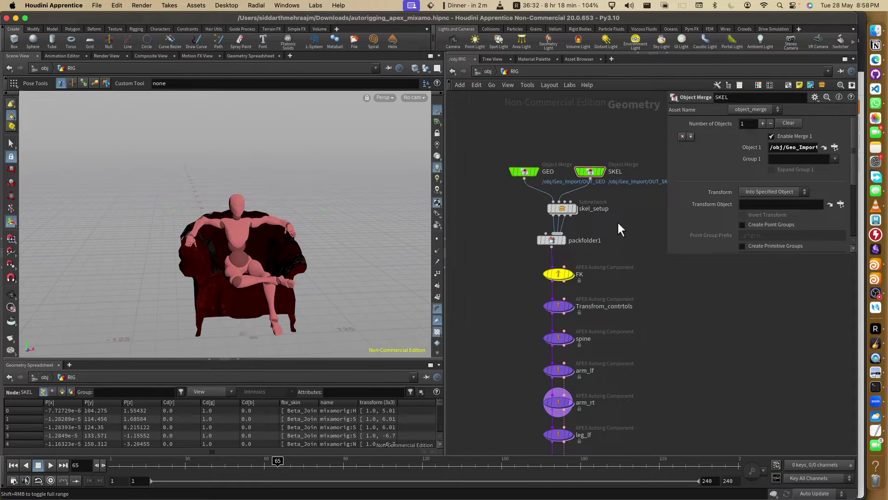
# - Open the skel_setup subnetwork and widen the network editor relative to the viewport
pyautogui.doubleClick(516, 211)
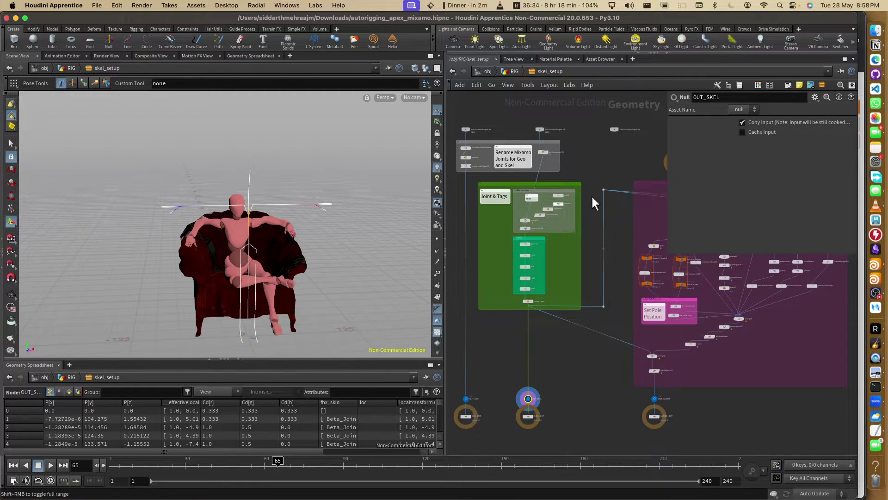
pyautogui.moveTo(443, 286); pyautogui.dragTo(267, 275)
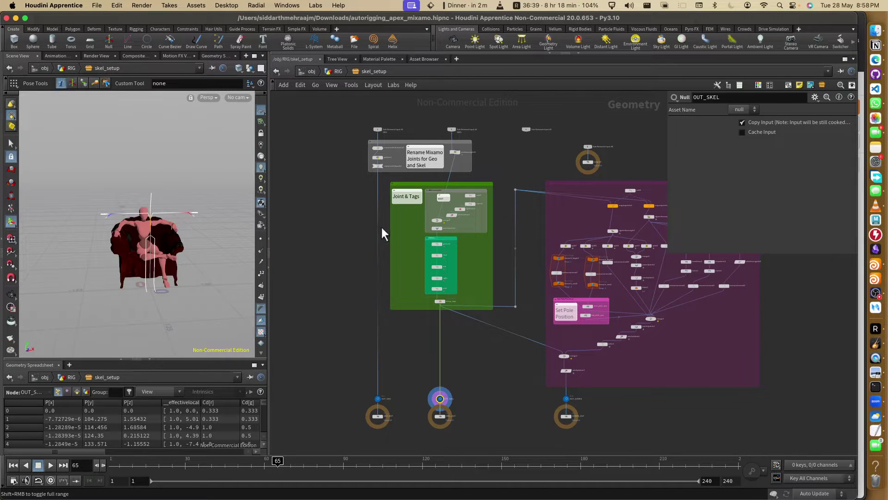
pyautogui.scroll(6, 382, 183)
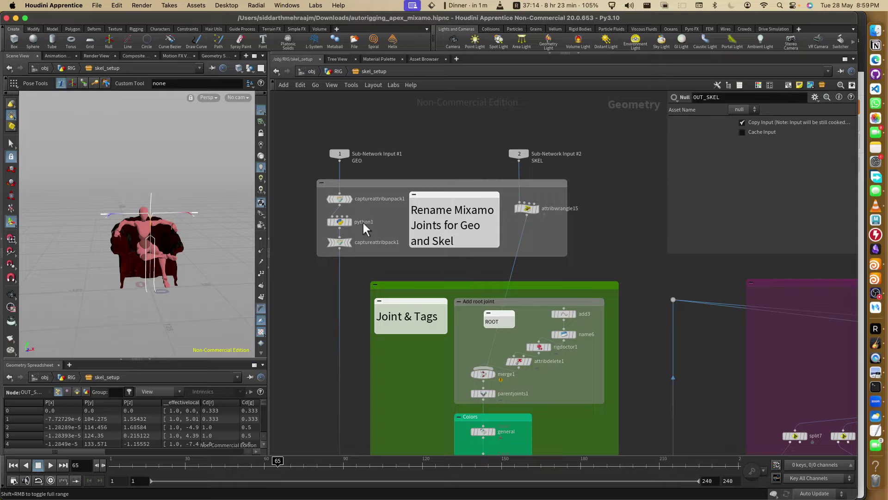
# - Examine the geometry-side joint renaming nodes, captureattribpack1 and python1, along with python1's code and point attributes
pyautogui.click(347, 242)
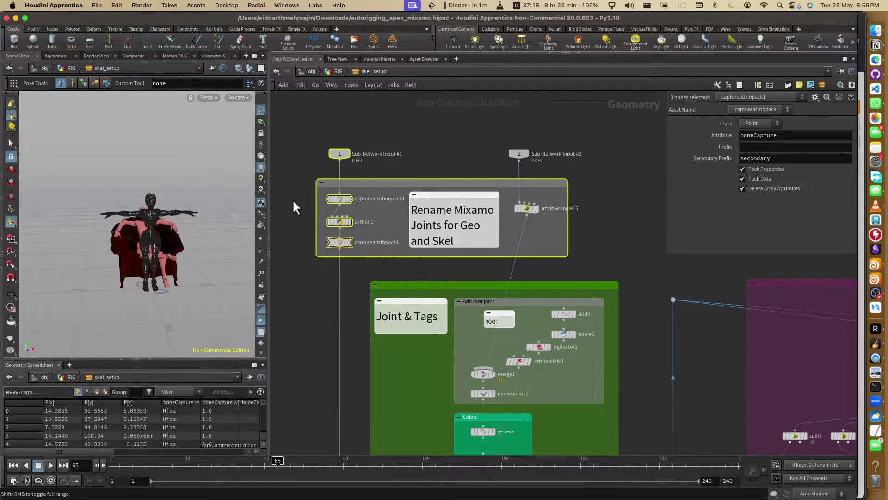
pyautogui.click(346, 223)
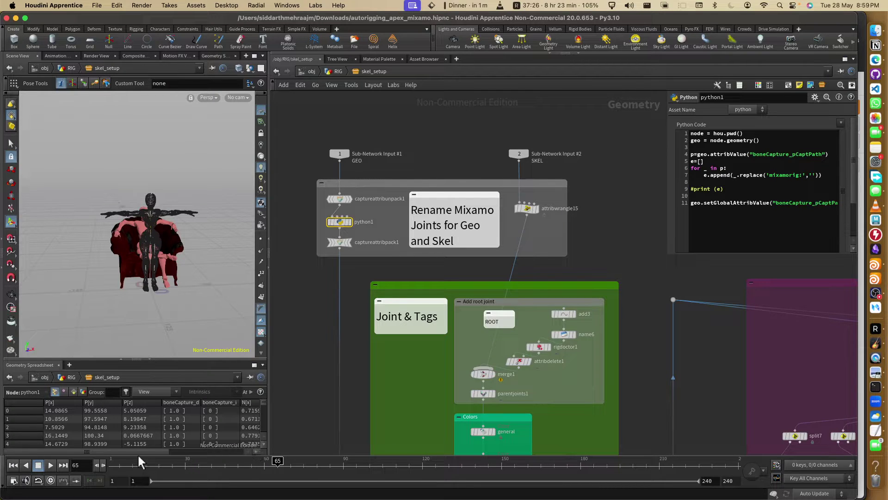
pyautogui.moveTo(138, 454); pyautogui.dragTo(234, 454)
pyautogui.scroll(-3, 153, 428)
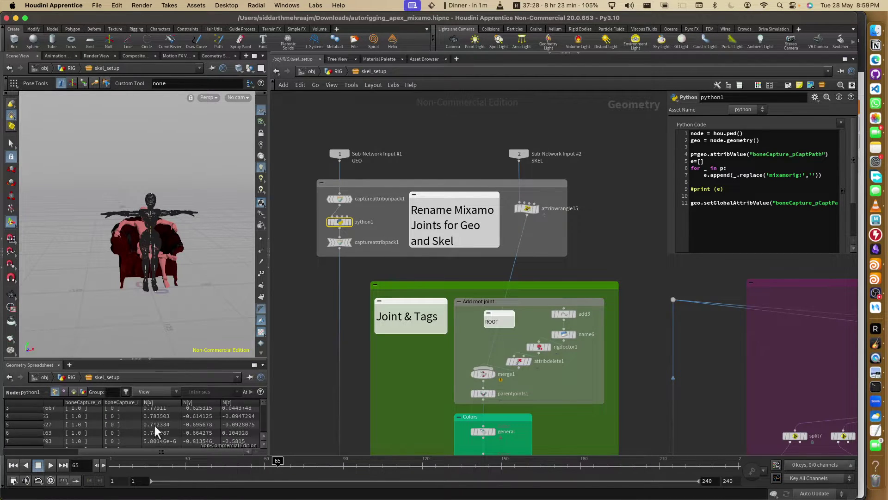
pyautogui.scroll(-4, 154, 423)
# - Inspect attribwrangle15's rename expression and the joint name attribute it outputs for the skeleton
pyautogui.moveTo(606, 185); pyautogui.dragTo(514, 236)
pyautogui.scroll(4, 195, 420)
pyautogui.click(193, 410)
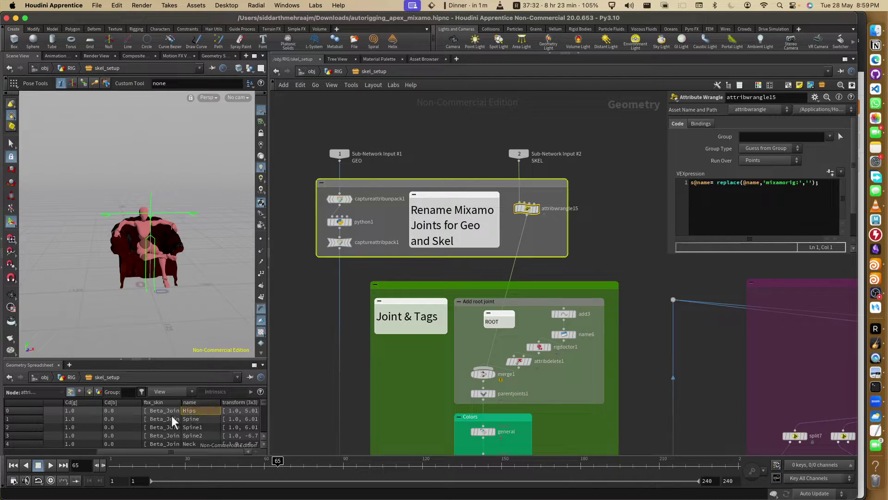
# - Go up to the RIG network, display SKEL to examine its original joint names, and switch the display back to skel_setup
pyautogui.click(517, 154)
pyautogui.click(329, 71)
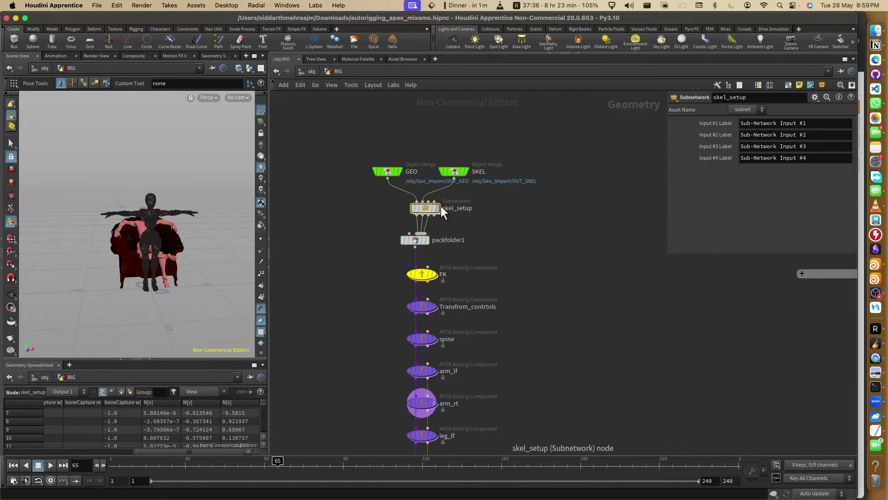
pyautogui.click(466, 170)
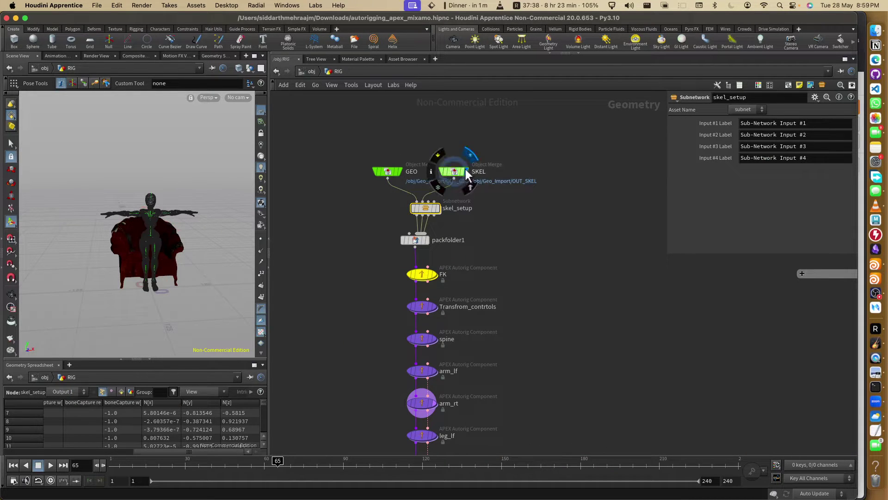
pyautogui.moveTo(218, 404); pyautogui.dragTo(188, 410)
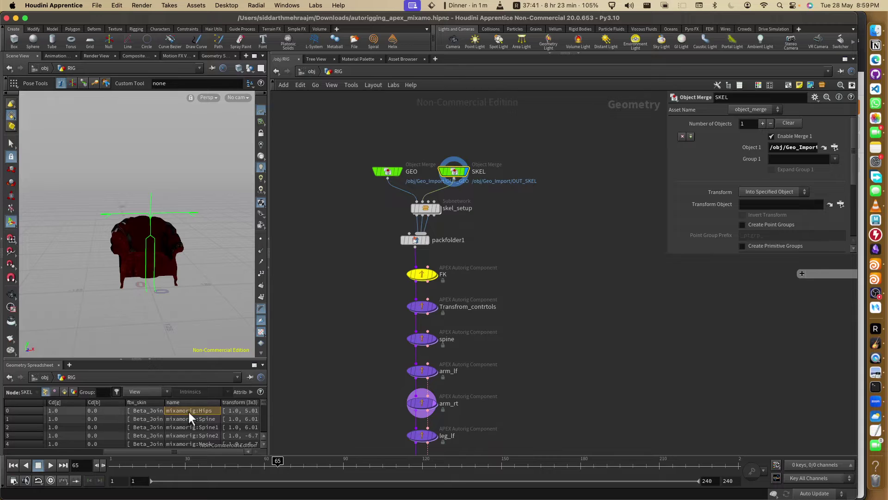
pyautogui.click(439, 208)
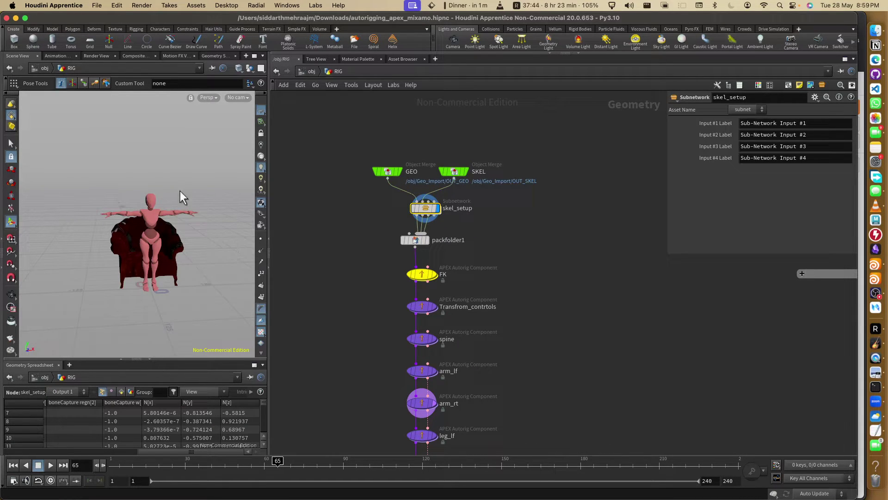
pyautogui.moveTo(179, 237)
pyautogui.mouseDown()
pyautogui.moveTo(119, 248)
pyautogui.moveTo(190, 233)
pyautogui.mouseUp()
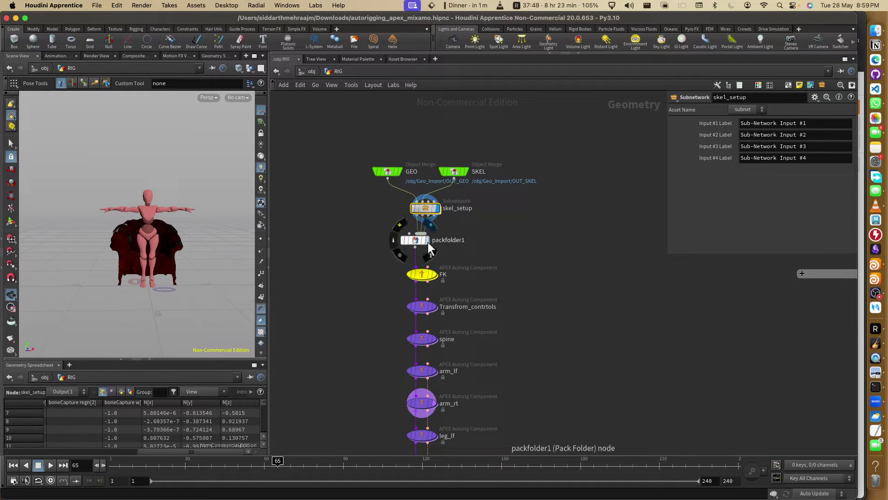
# - Reopen skel_setup and display parentjoints1 in the Add root joint group to inspect the skeleton with its root joint
pyautogui.doubleClick(421, 207)
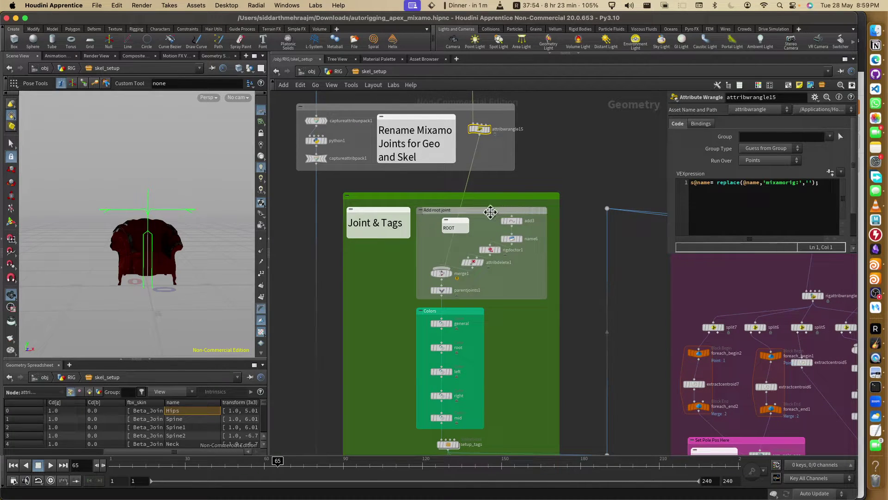
pyautogui.click(450, 290)
pyautogui.moveTo(248, 289); pyautogui.dragTo(192, 294)
pyautogui.scroll(-3, 536, 341)
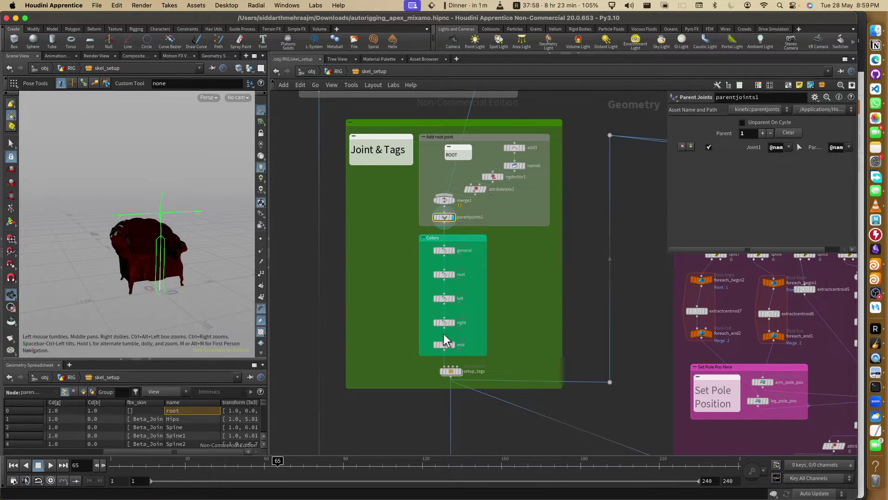
# - Open the setup_tags subnetwork and automatically lay out its tag nodes to review the chain
pyautogui.doubleClick(452, 371)
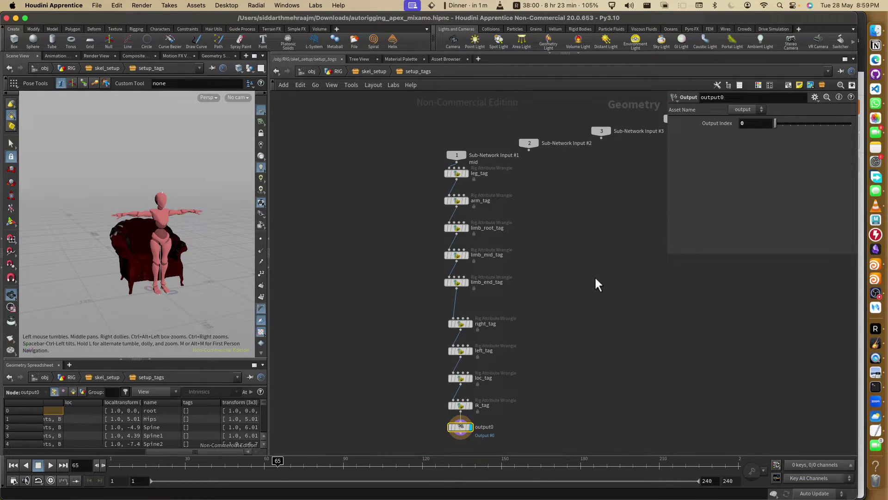
pyautogui.hotkey('shift', 'l')
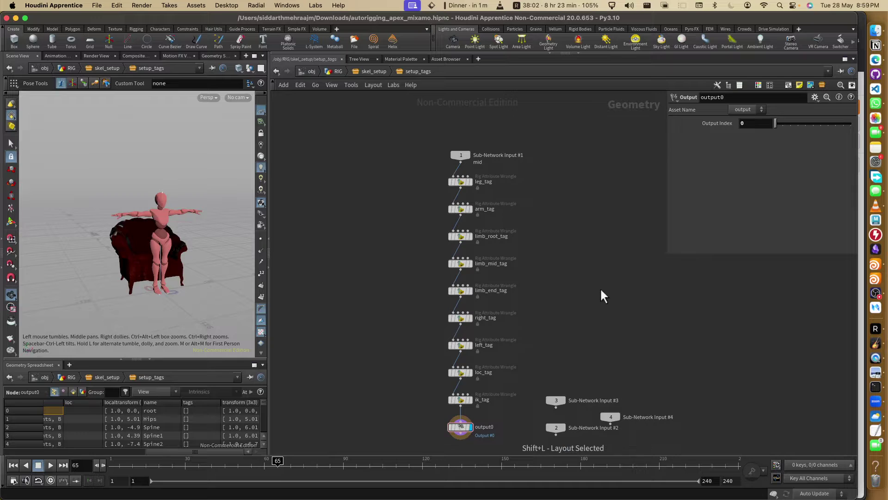
pyautogui.hscroll(2, 592, 278)
pyautogui.scroll(-1, 592, 277)
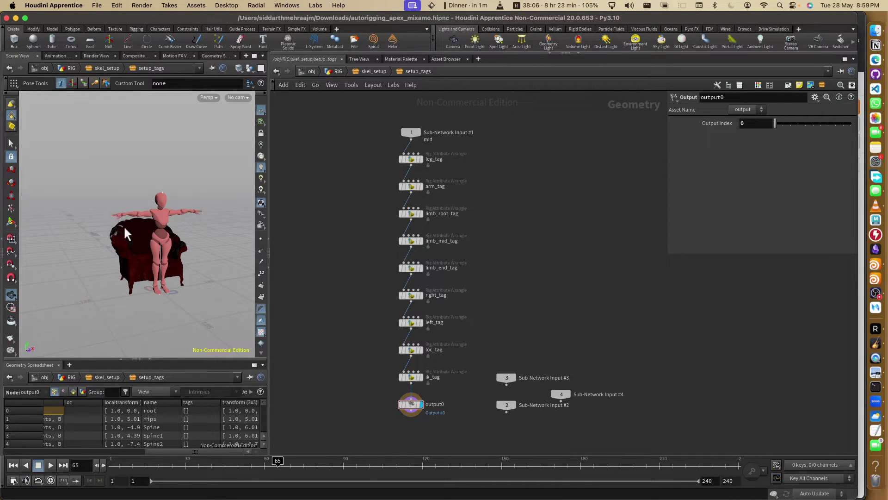
pyautogui.moveTo(493, 152); pyautogui.dragTo(407, 291)
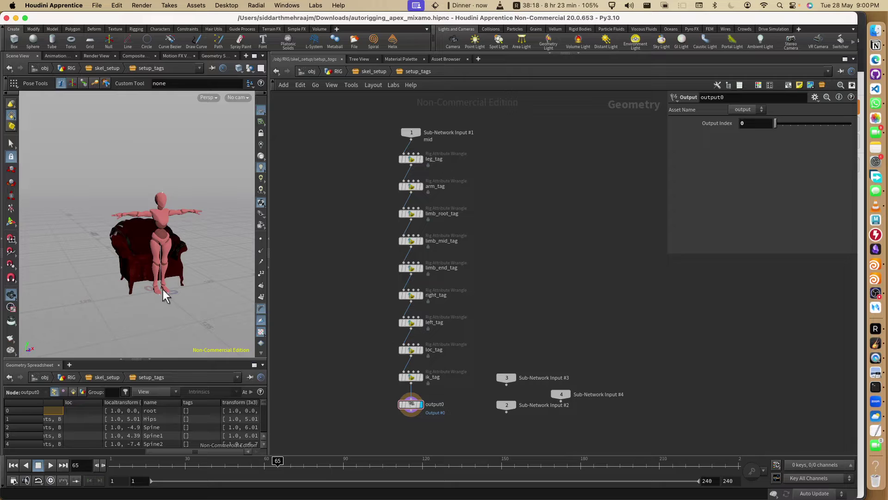
# - Return to skel_setup and examine the GUIDE SETUP section, displaying the leg_pole_pos node in the Set Pole Position group
pyautogui.click(368, 73)
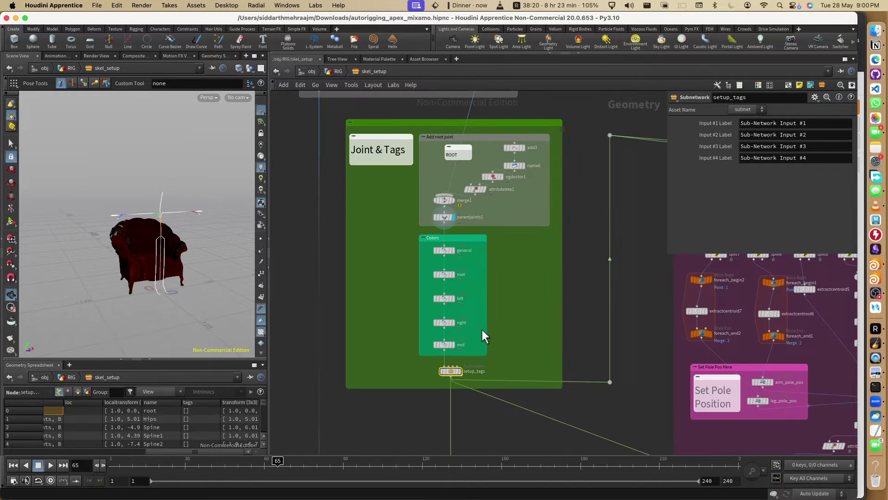
pyautogui.scroll(3, 545, 329)
pyautogui.scroll(-8, 455, 315)
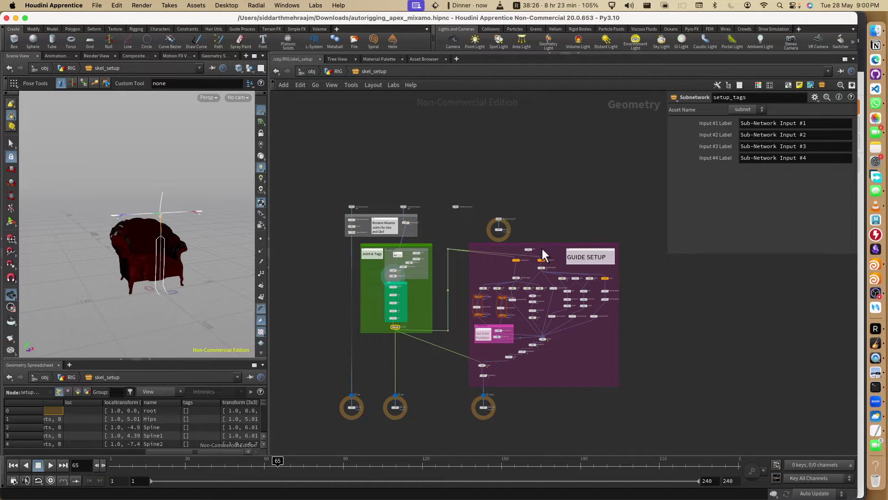
pyautogui.scroll(5, 520, 362)
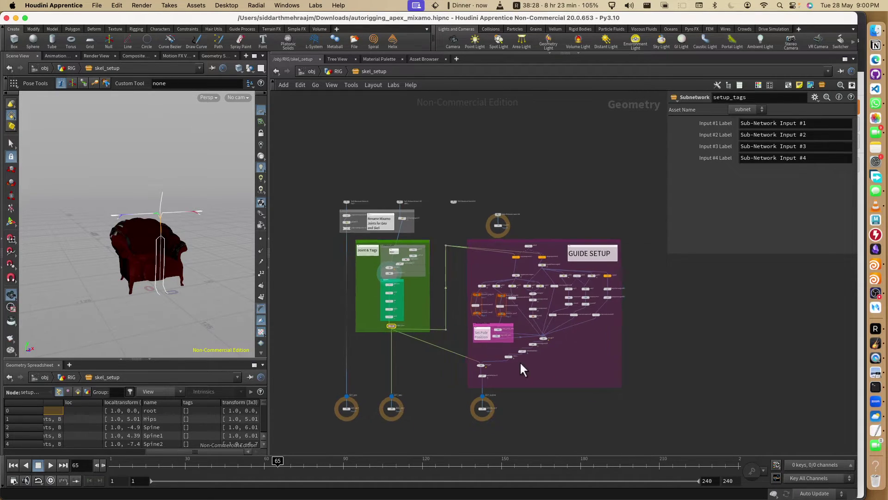
pyautogui.scroll(3, 473, 272)
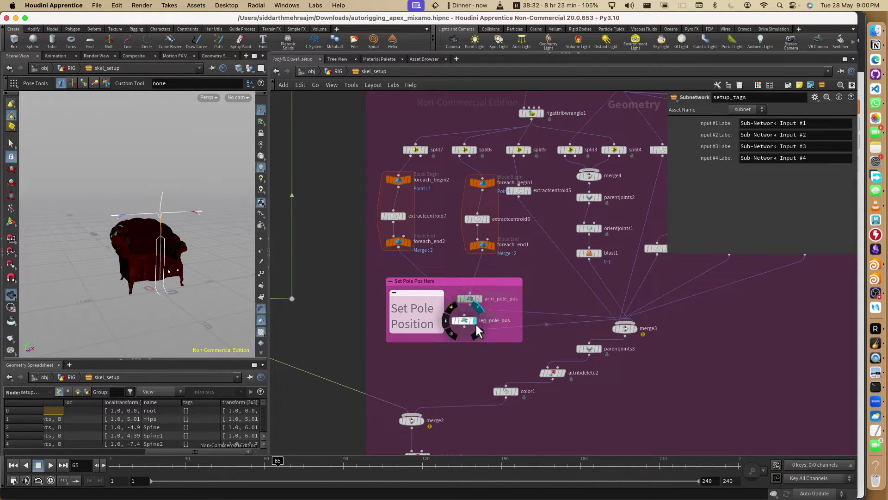
pyautogui.scroll(-6, 325, 347)
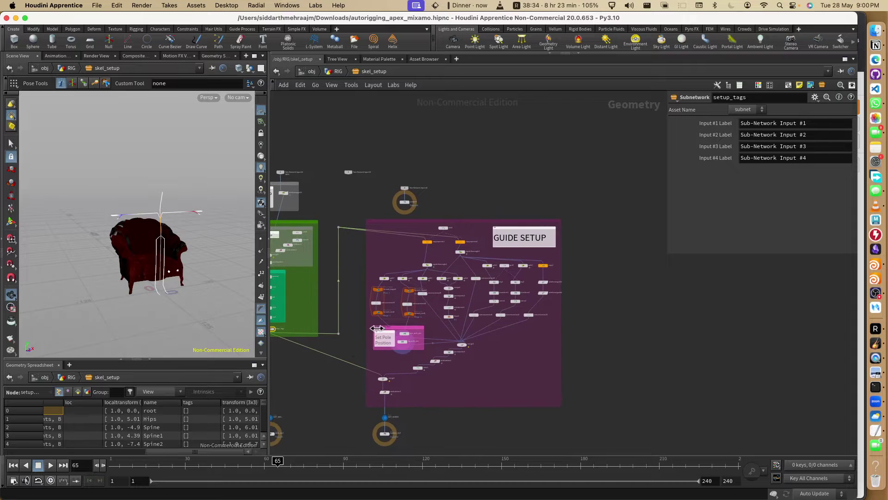
# - Examine the GUIDE SETUP section and the output nodes of skel_setup, and go back up to the RIG network
pyautogui.scroll(3, 493, 266)
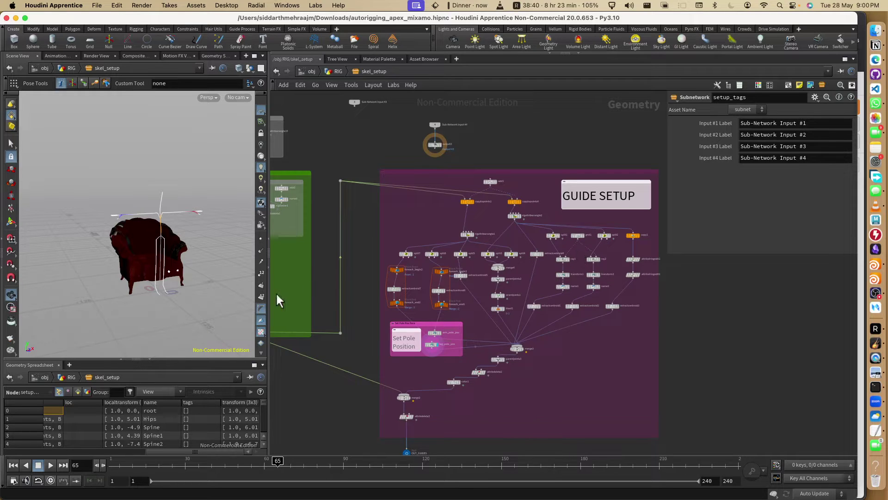
pyautogui.scroll(-8, 505, 324)
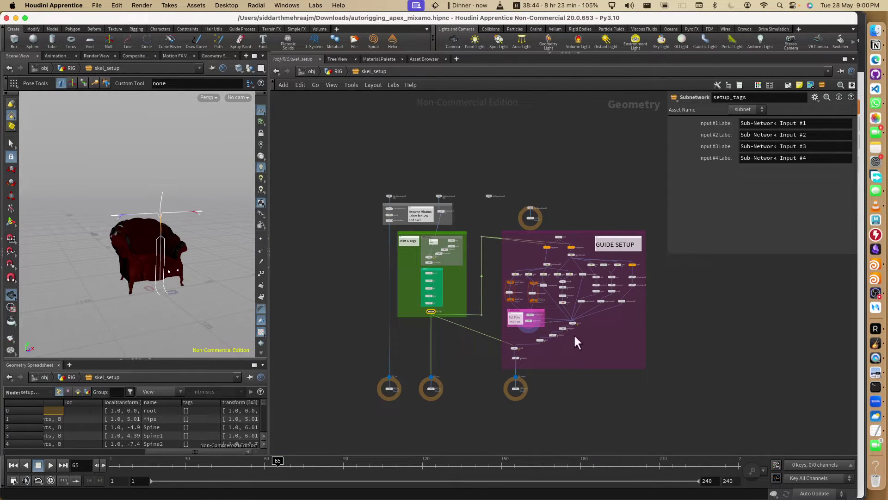
pyautogui.scroll(4, 510, 397)
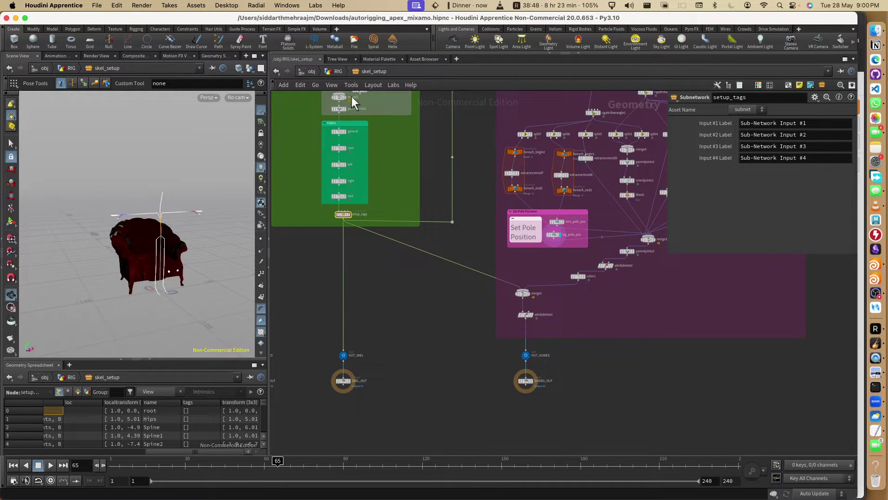
pyautogui.click(335, 72)
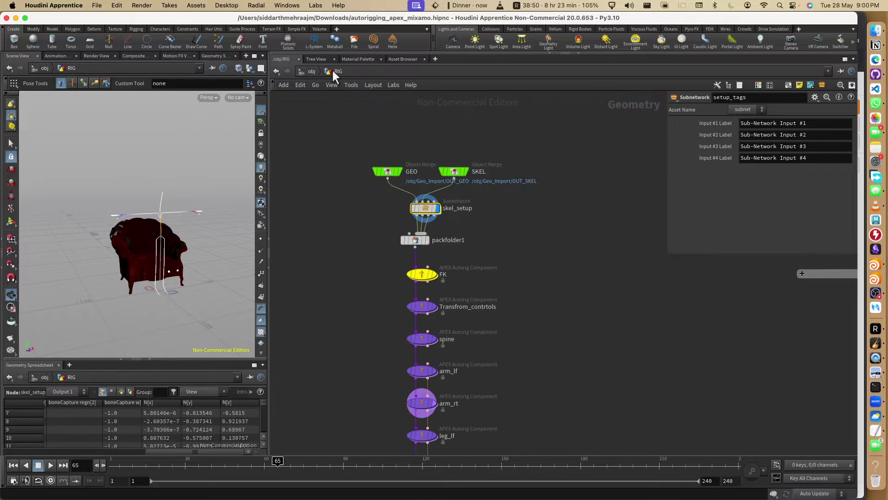
# - Display packfolder1 and enlarge its parameter area to review the packed Base and Guides names and their shp and skel types
pyautogui.moveTo(438, 213)
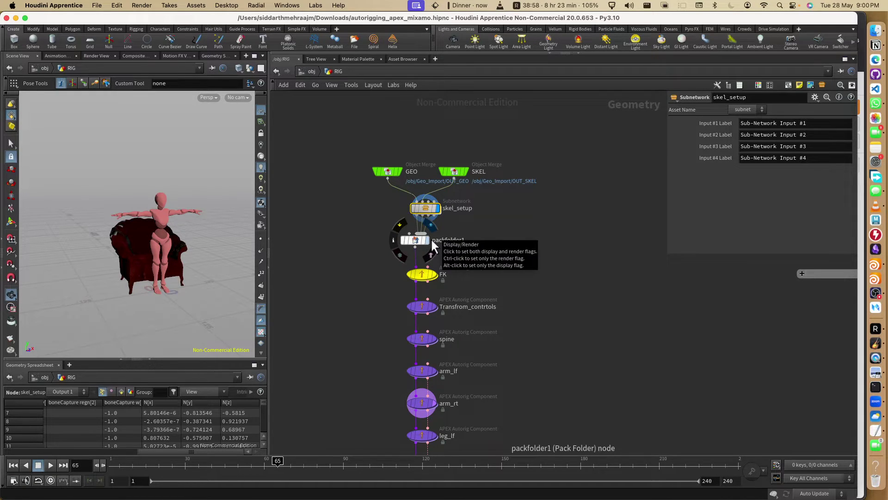
pyautogui.click(434, 245)
pyautogui.click(416, 241)
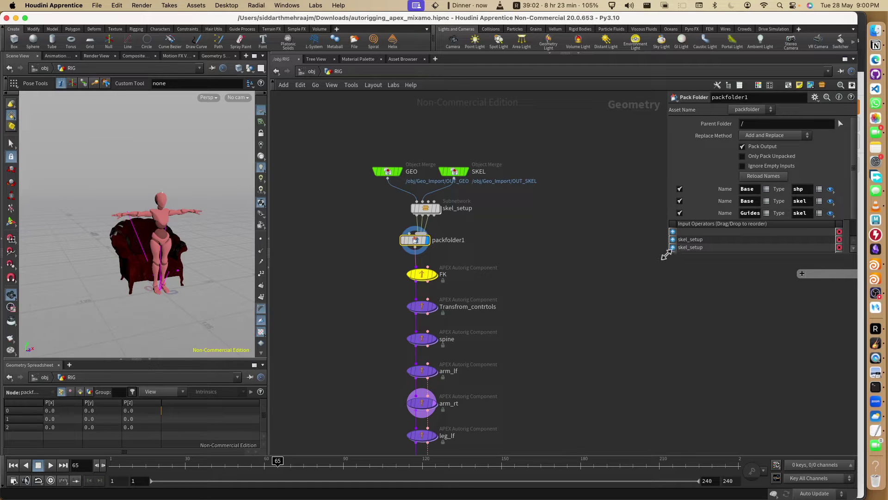
pyautogui.moveTo(667, 254); pyautogui.dragTo(565, 317)
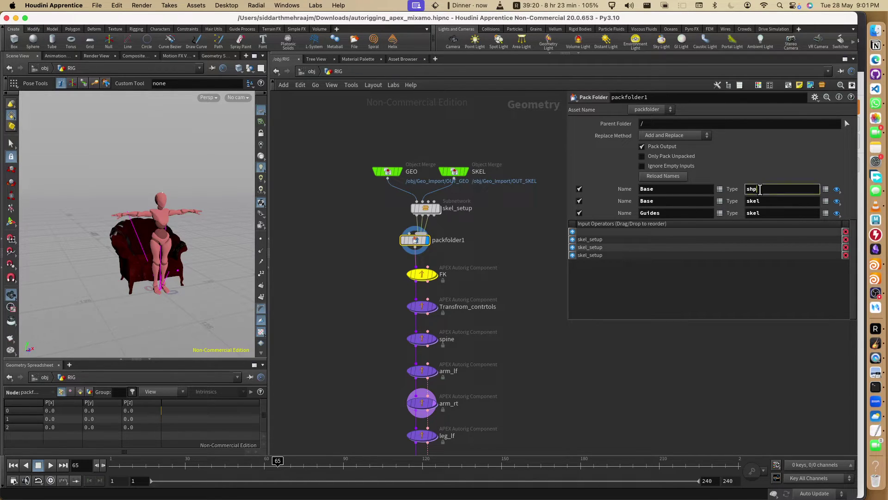
pyautogui.click(771, 201)
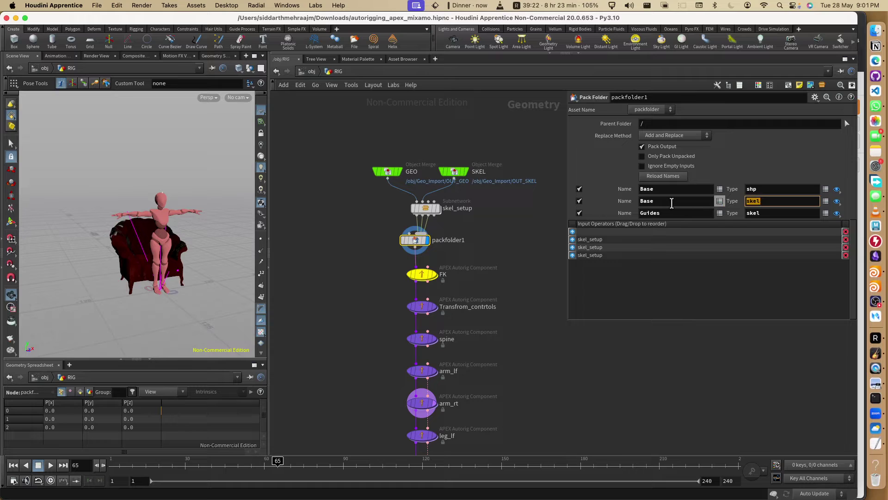
pyautogui.click(664, 213)
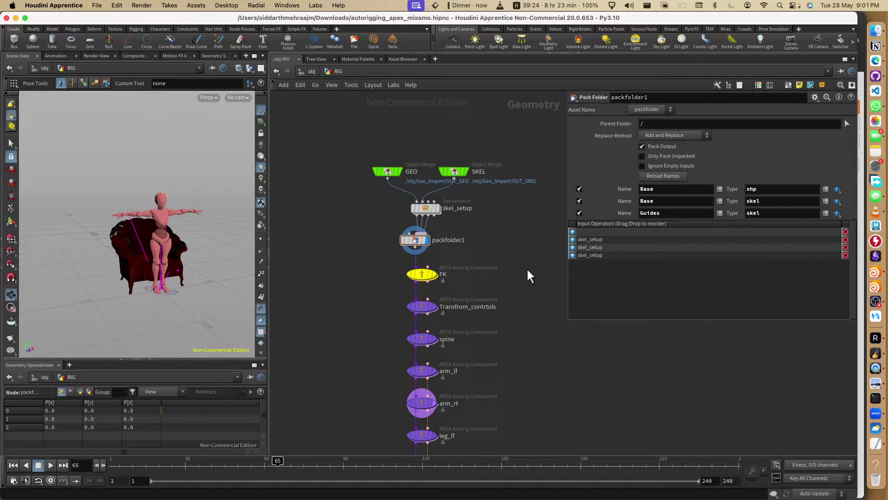
# - Inspect the FK component in the Animate state by expanding All Controls and selecting the LeftShoulder control
pyautogui.moveTo(513, 271); pyautogui.dragTo(481, 236, button='middle')
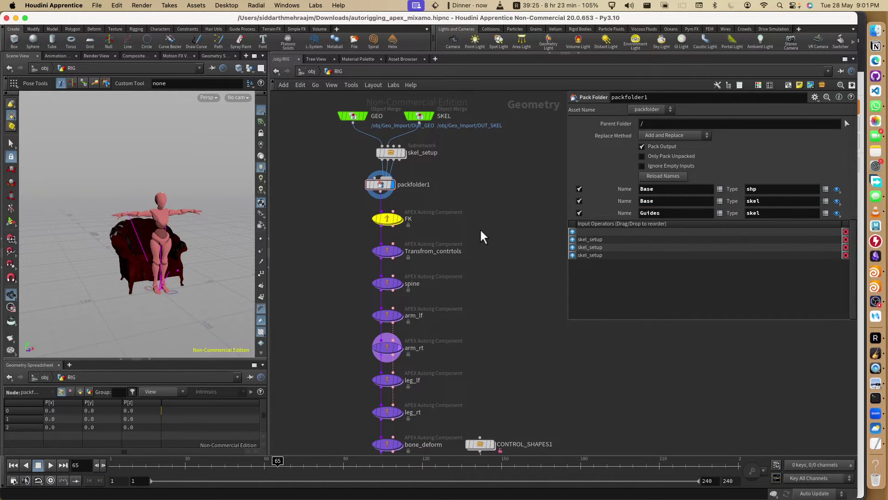
pyautogui.click(388, 224)
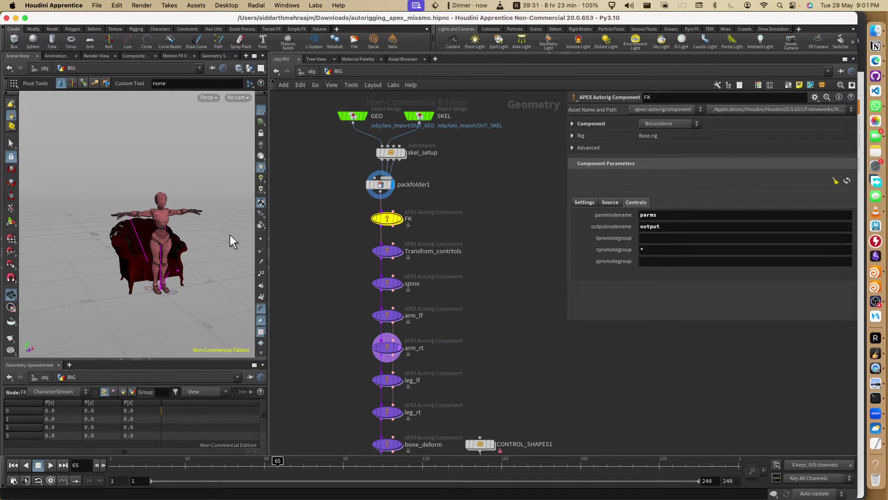
pyautogui.press('Return')
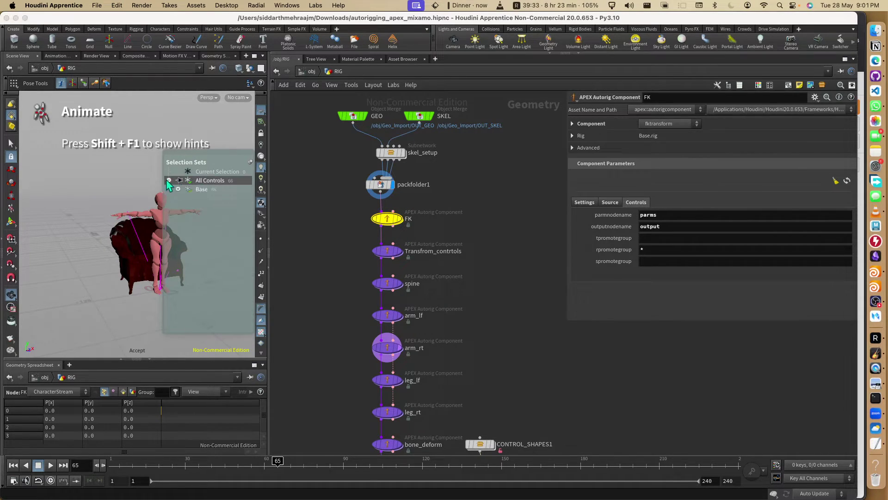
pyautogui.click(180, 180)
pyautogui.scroll(-5, 208, 213)
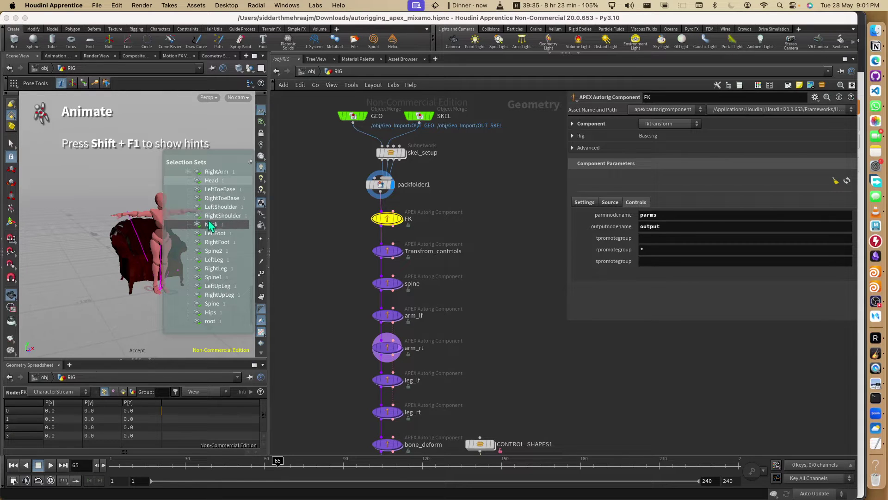
pyautogui.click(219, 207)
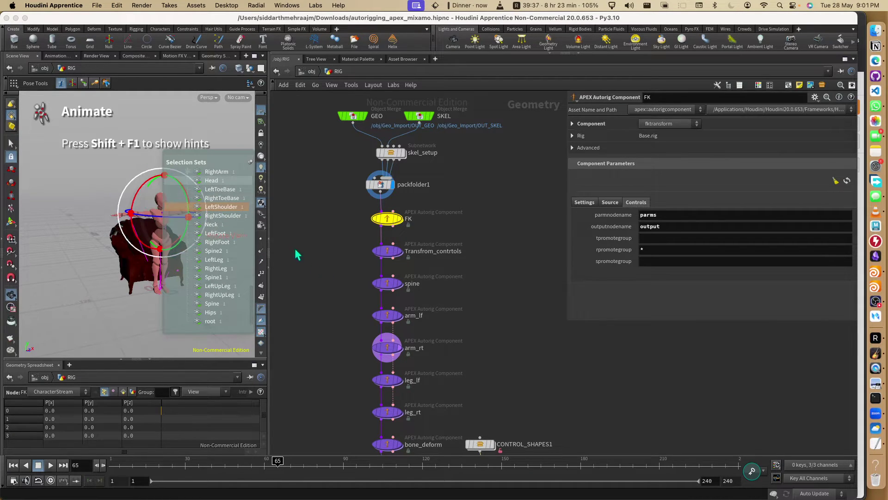
# - Display the Transfrom_contrtols component and expand All Controls to find its cog and main controls
pyautogui.click(399, 250)
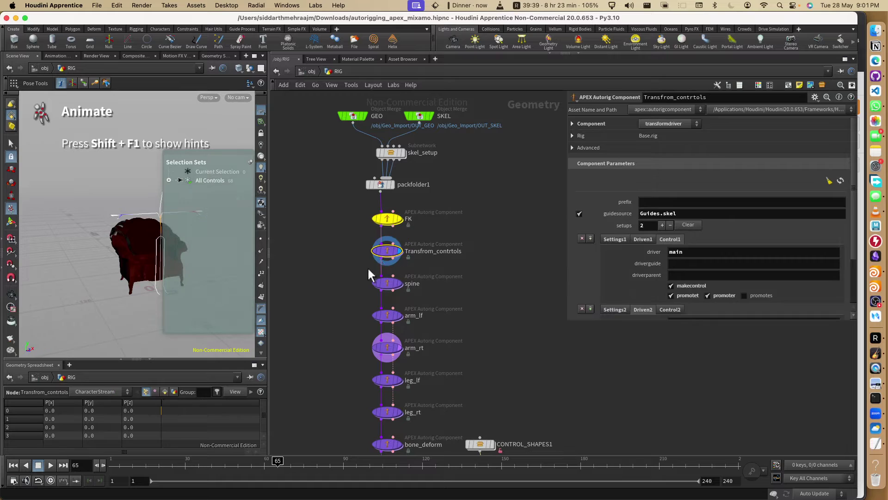
pyautogui.click(169, 180)
pyautogui.scroll(-10, 207, 273)
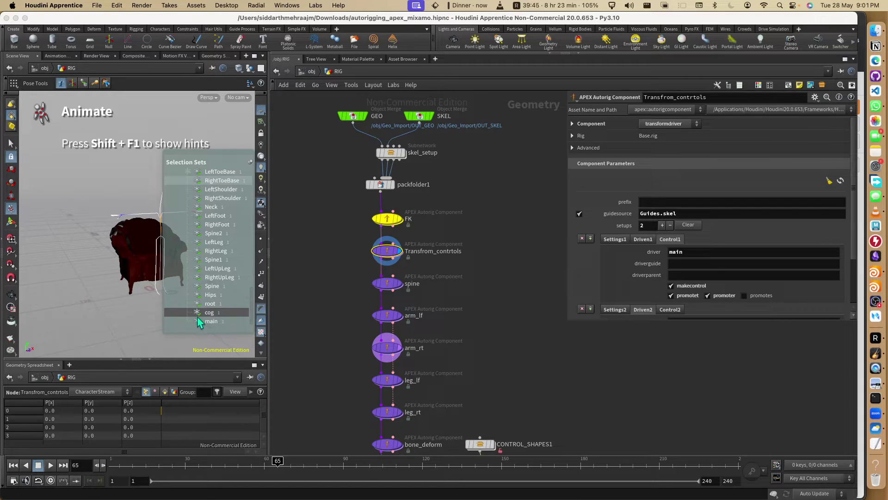
# - Display the spine component and review the available component types, keeping spine
pyautogui.click(387, 284)
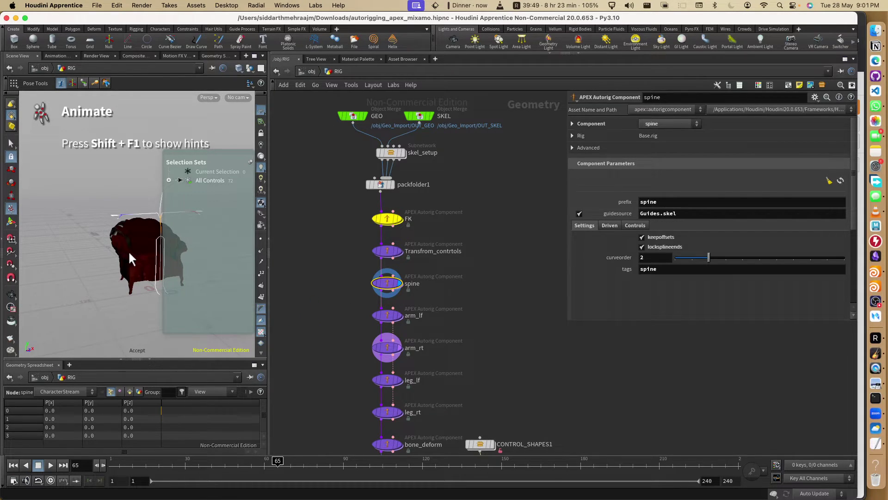
pyautogui.press('Escape')
pyautogui.click(676, 123)
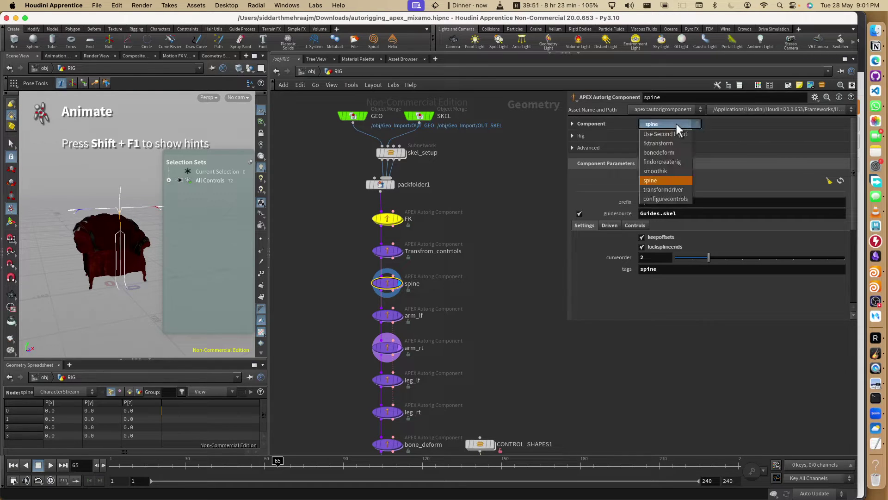
pyautogui.click(677, 121)
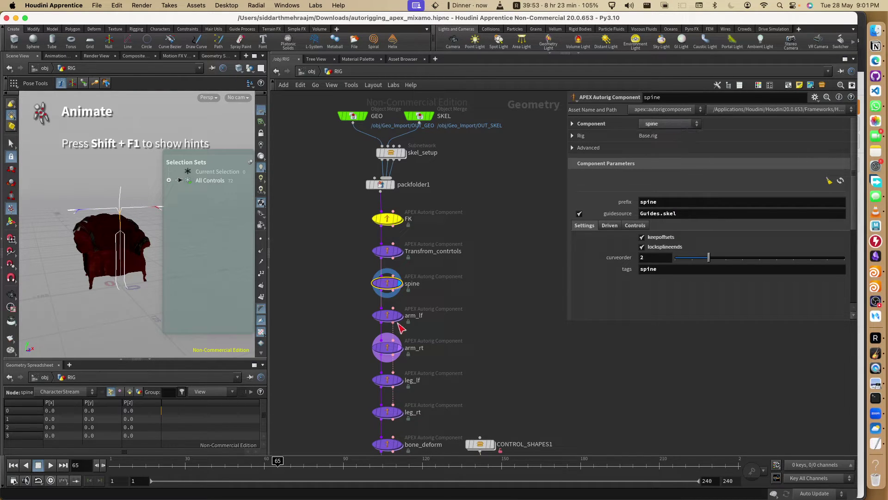
# - Examine the arm_lf, arm_rt, leg_lf and leg_rt components and the settings of the bone_deform component
pyautogui.moveTo(498, 310); pyautogui.dragTo(358, 356)
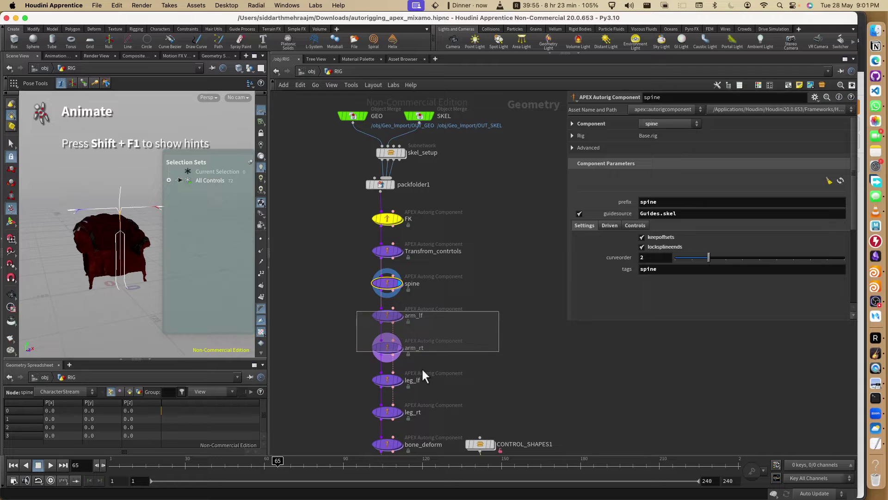
pyautogui.moveTo(490, 354); pyautogui.dragTo(493, 271, button='middle')
pyautogui.moveTo(464, 278); pyautogui.dragTo(371, 333)
pyautogui.moveTo(495, 305); pyautogui.dragTo(506, 259, button='middle')
pyautogui.moveTo(377, 335); pyautogui.dragTo(426, 285)
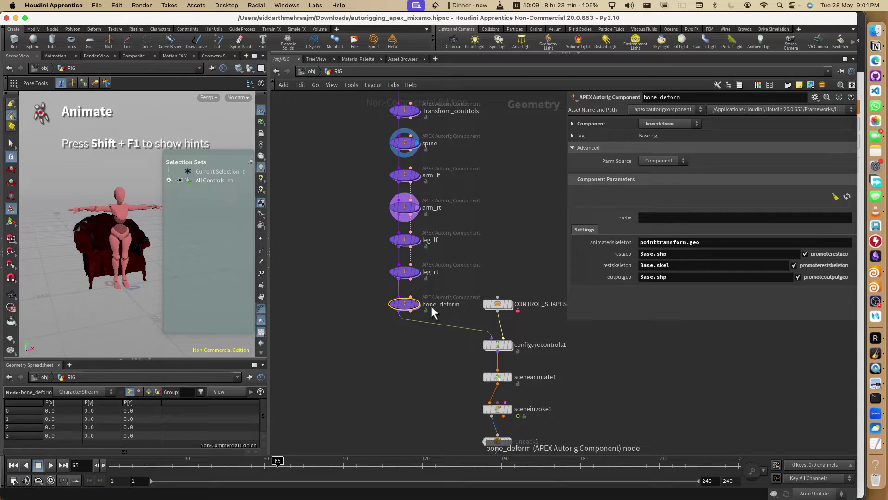
pyautogui.scroll(-5, 345, 259)
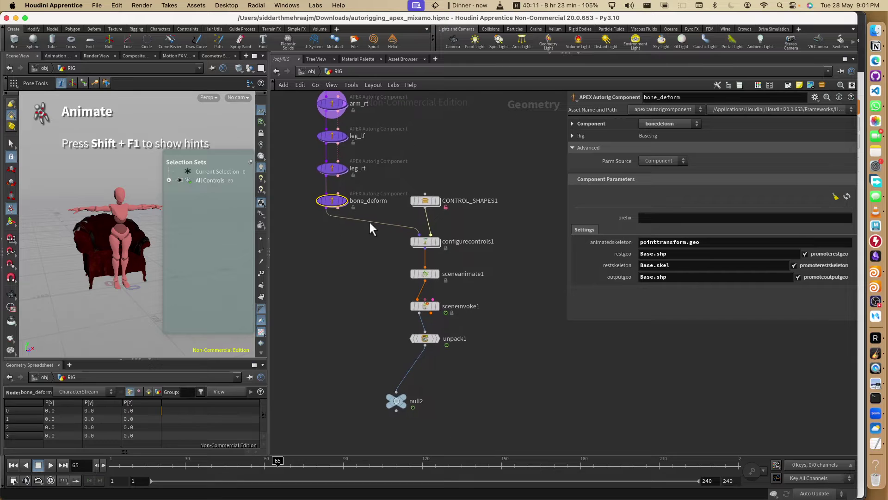
# - Compare configurecontrols1 with the framed CONTROL_SHAPES1 curves, ending with configurecontrols1 displayed to view the control shapes on the character
pyautogui.click(433, 252)
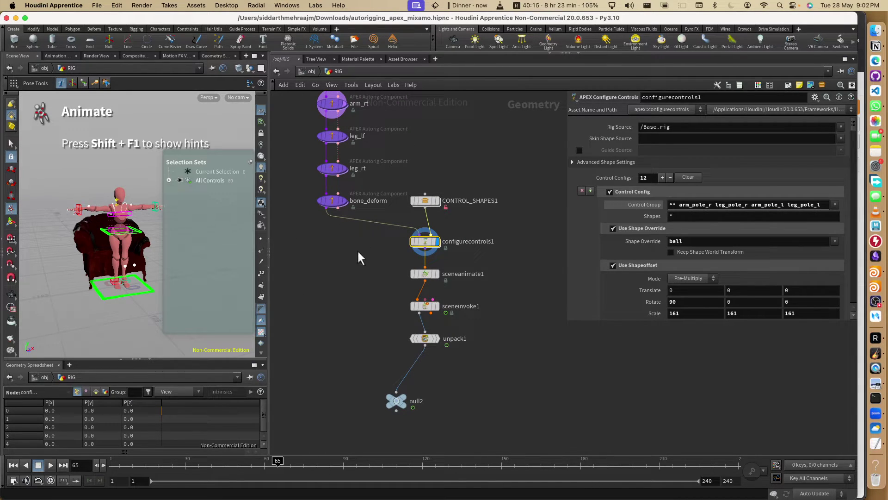
pyautogui.click(425, 200)
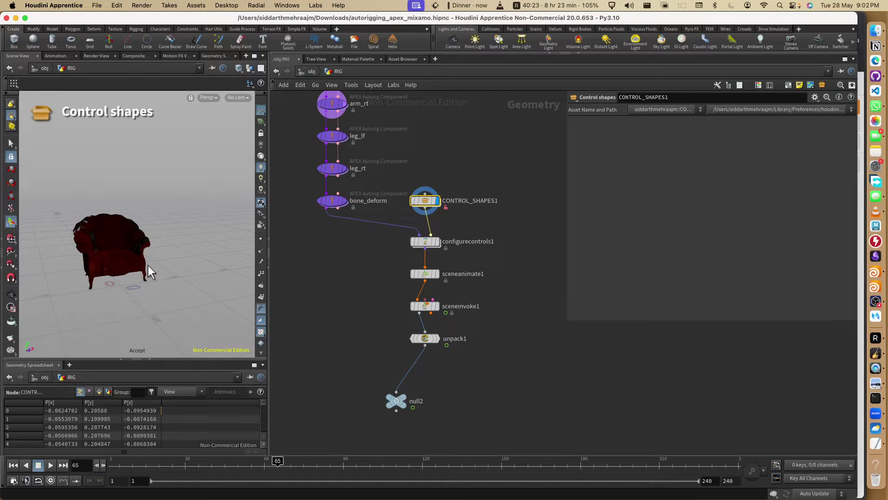
pyautogui.hotkey('space', 'f')
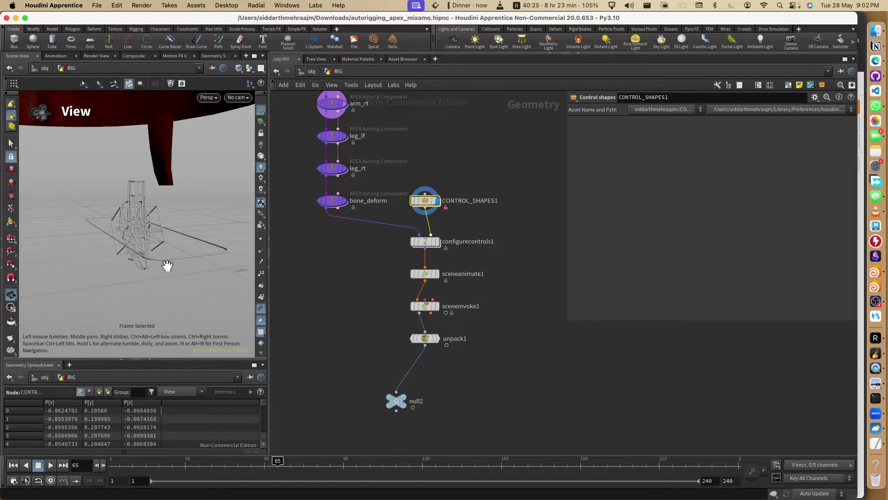
pyautogui.click(437, 241)
pyautogui.click(425, 242)
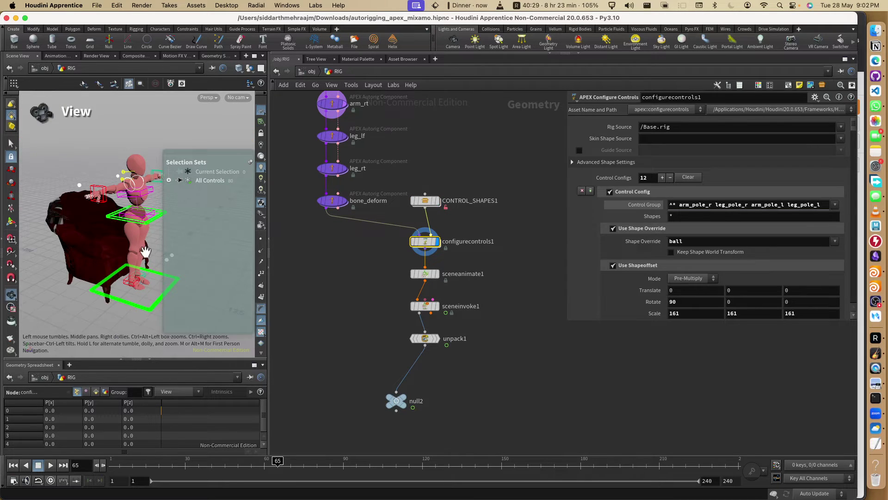
pyautogui.press('Return')
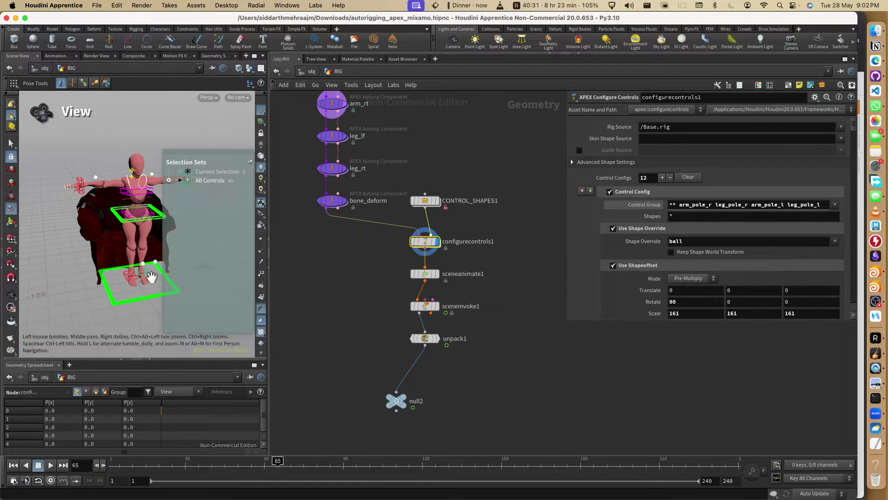
pyautogui.moveTo(152, 277); pyautogui.dragTo(217, 282)
# - Display sceneanimate1 and scrub the timeline to frame 81 to check the character's seated pose
pyautogui.click(428, 274)
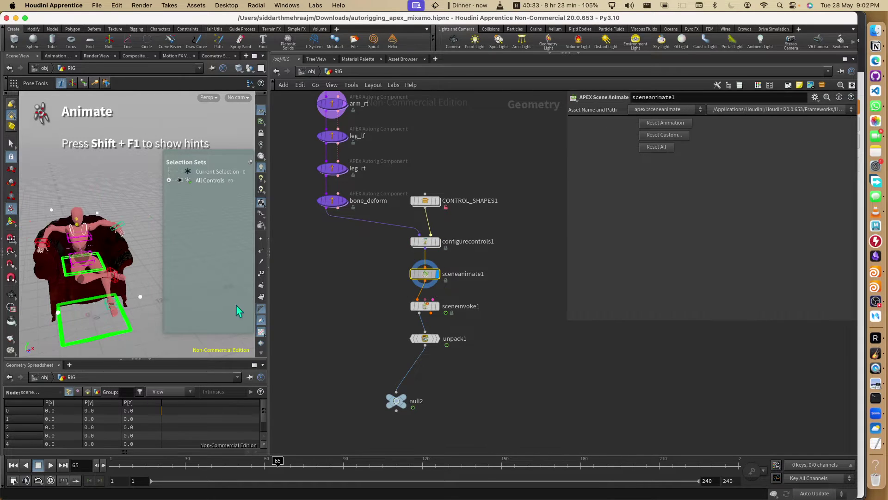
pyautogui.moveTo(140, 284); pyautogui.dragTo(97, 282)
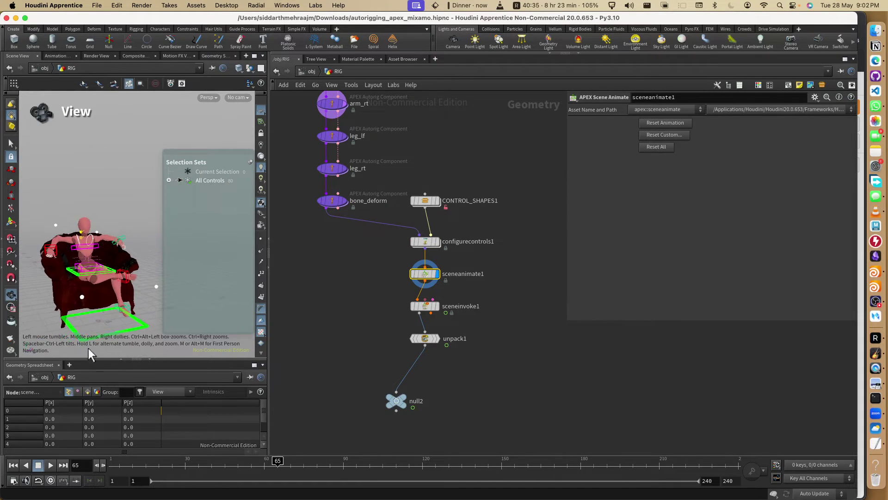
pyautogui.moveTo(146, 468)
pyautogui.mouseDown()
pyautogui.moveTo(95, 465)
pyautogui.moveTo(320, 463)
pyautogui.mouseUp()
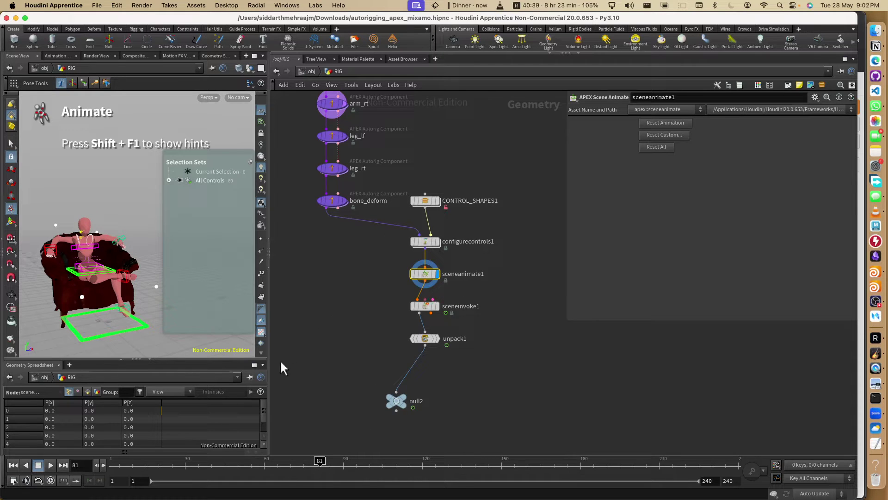
# - Widen the scene view, scrub the timeline to frame 95, and view the seated character from the front in the Animate state
pyautogui.moveTo(267, 358); pyautogui.dragTo(358, 357)
pyautogui.moveTo(138, 277); pyautogui.dragTo(161, 278)
pyautogui.moveTo(161, 458); pyautogui.dragTo(356, 461)
pyautogui.press('Escape')
pyautogui.moveTo(218, 232); pyautogui.dragTo(187, 232)
pyautogui.press('Return')
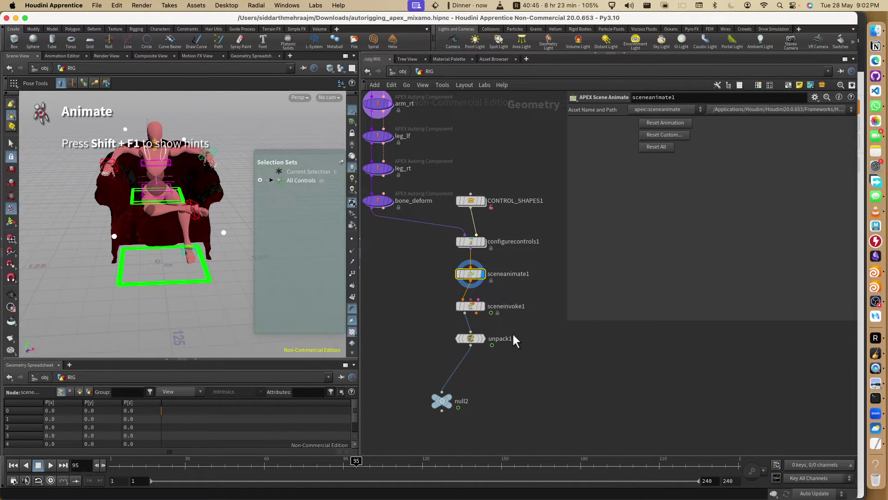
# - Check sceneinvoke1's output settings, display unpack1 and null2, and inspect the final posed geometry in the armchair
pyautogui.click(471, 306)
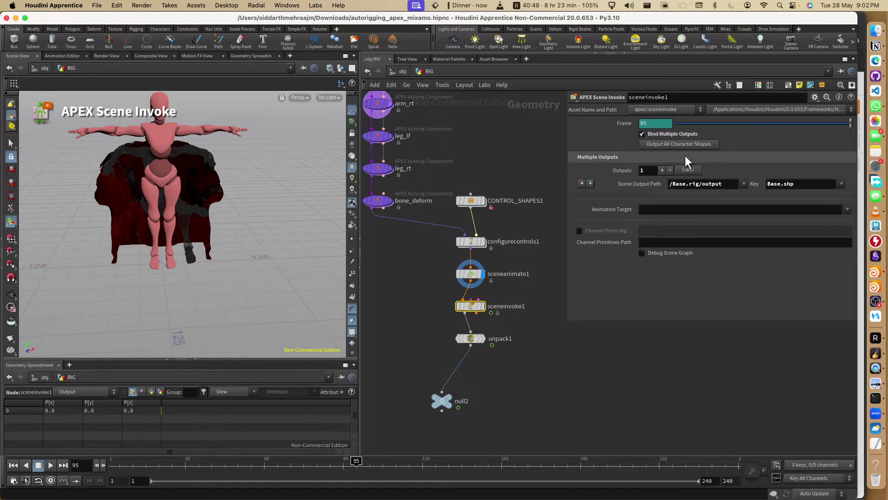
pyautogui.press('Down')
pyautogui.click(484, 338)
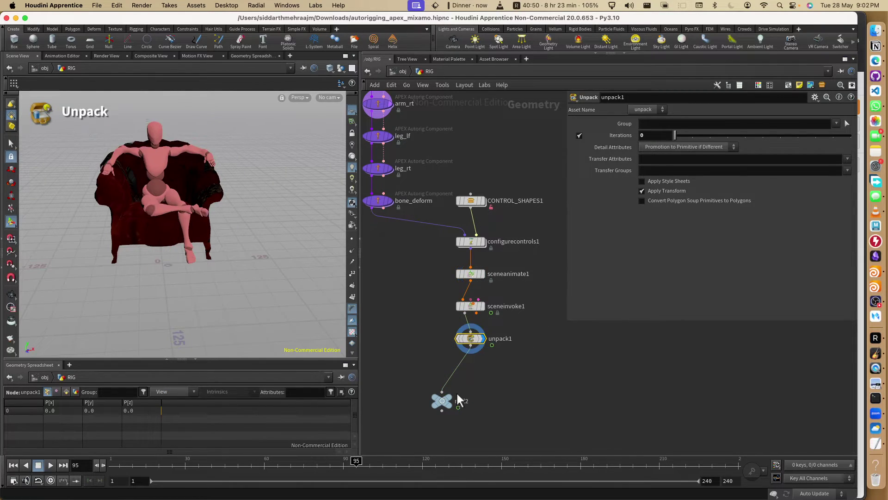
pyautogui.click(448, 397)
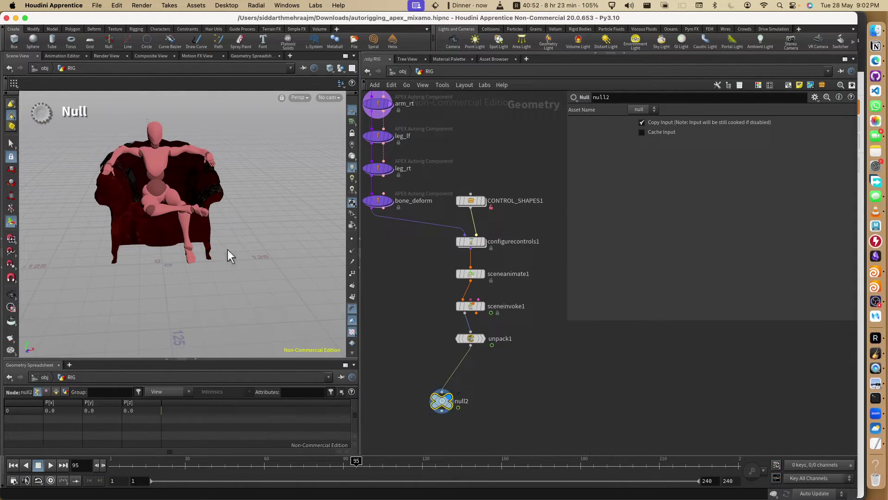
pyautogui.middleClick(444, 404)
pyautogui.keyDown('alt'); pyautogui.moveTo(258, 230); pyautogui.dragTo(192, 234); pyautogui.keyUp('alt')
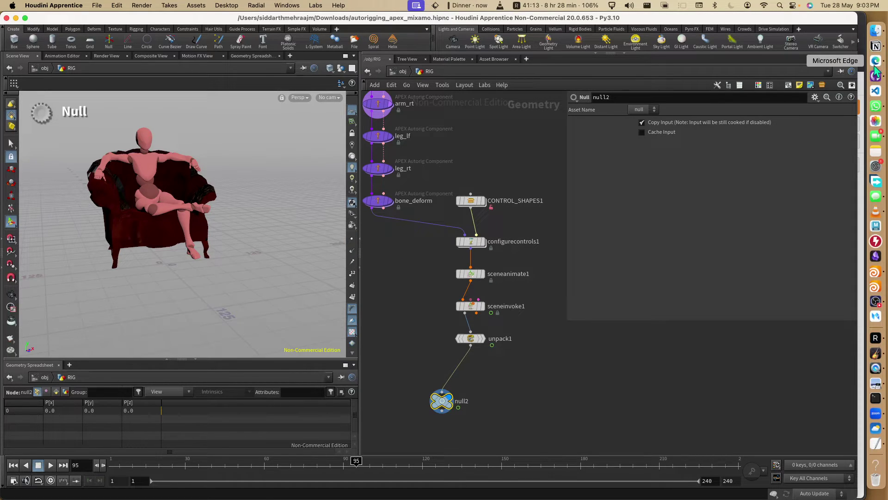
# - View the seated character from the front and return to the object level of the scene
pyautogui.keyDown('alt'); pyautogui.moveTo(137, 168); pyautogui.dragTo(190, 184); pyautogui.keyUp('alt')
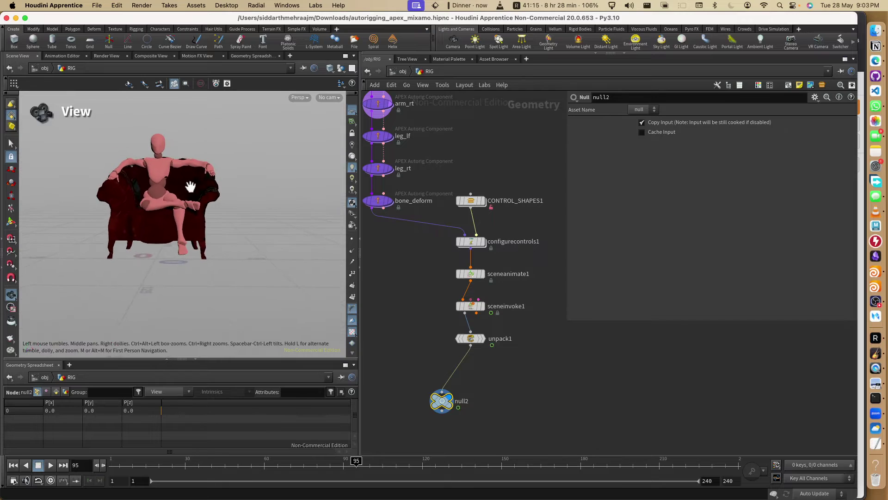
pyautogui.click(394, 72)
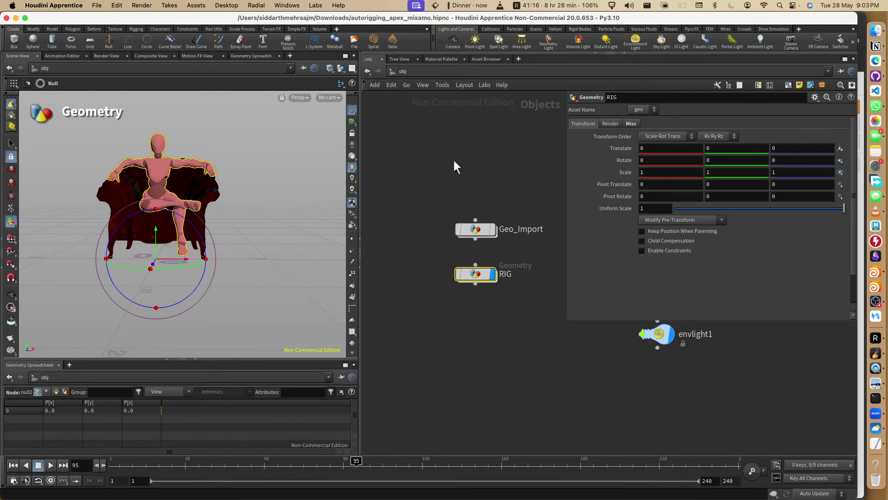
# - Switch to Mixamo in Microsoft Edge and browse the ready-made characters in its library
pyautogui.click(876, 60)
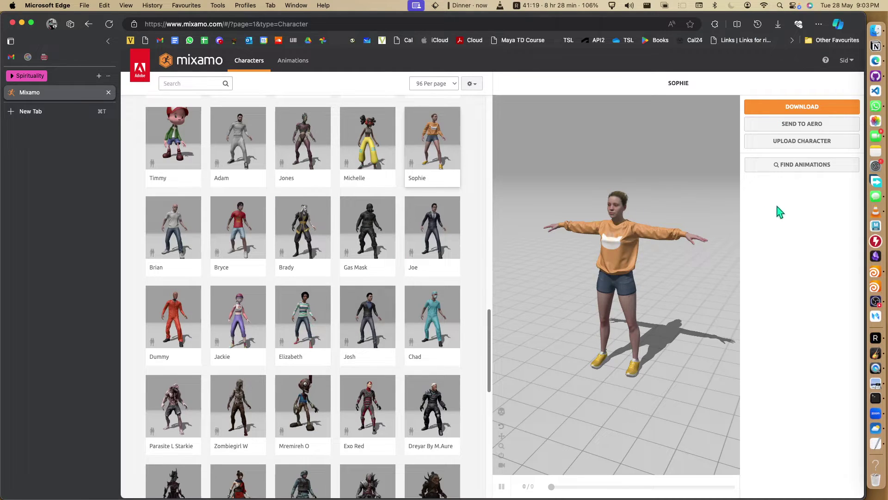
pyautogui.click(786, 149)
pyautogui.click(698, 108)
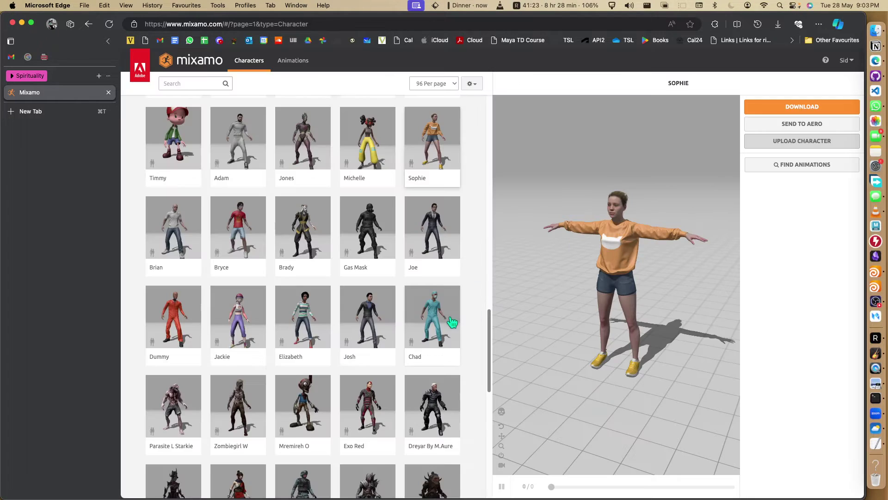
pyautogui.scroll(-15, 452, 321)
pyautogui.scroll(15, 451, 319)
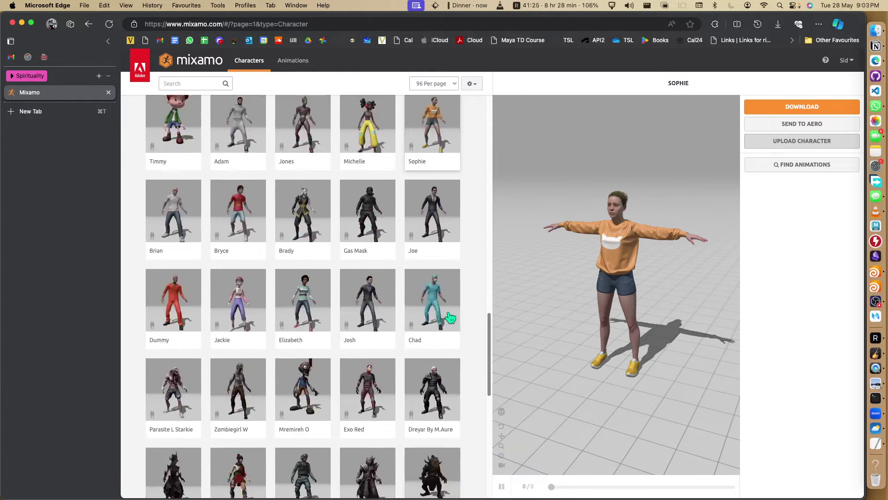
pyautogui.scroll(10, 451, 318)
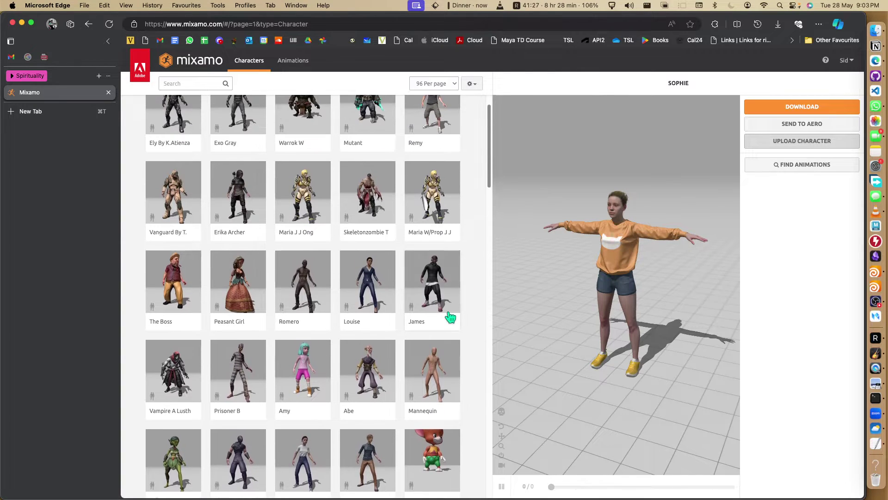
pyautogui.scroll(-6, 451, 318)
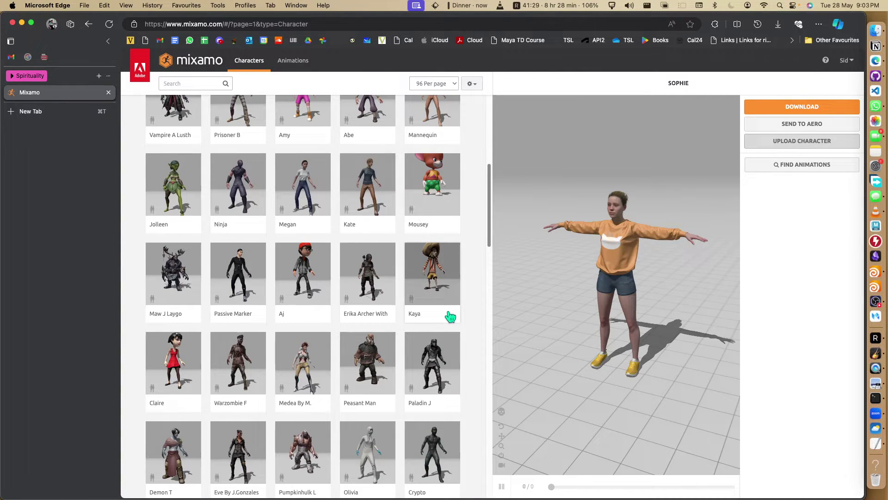
pyautogui.scroll(-5, 449, 309)
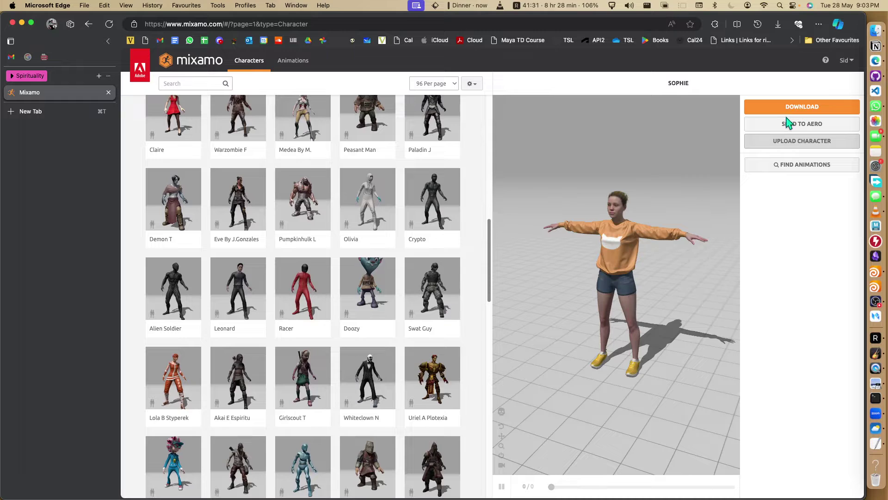
# - Upload Ch35_nonPBR.fbx to Mixamo as a custom character for auto-rigging
pyautogui.click(807, 142)
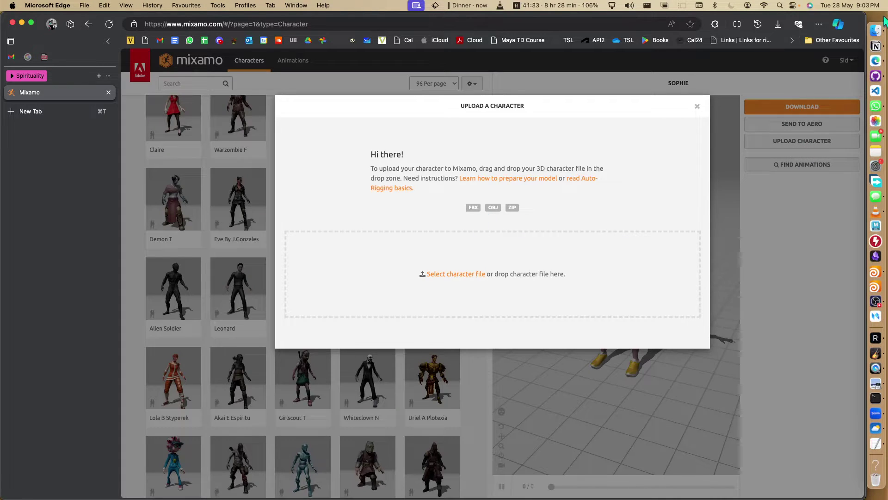
pyautogui.click(876, 31)
pyautogui.moveTo(489, 124); pyautogui.dragTo(876, 480)
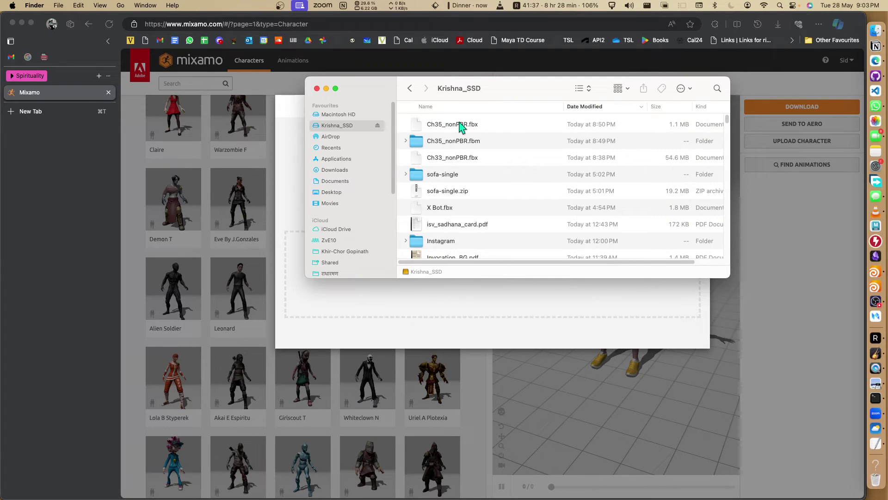
pyautogui.moveTo(461, 127); pyautogui.dragTo(510, 319)
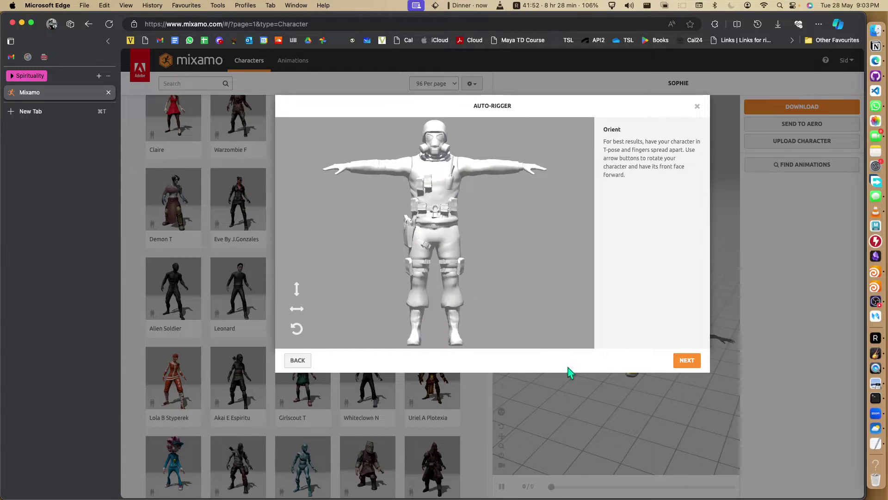
# - Accept the character's orientation and place the chin, wrist and elbow markers on the model with symmetry enabled
pyautogui.click(687, 360)
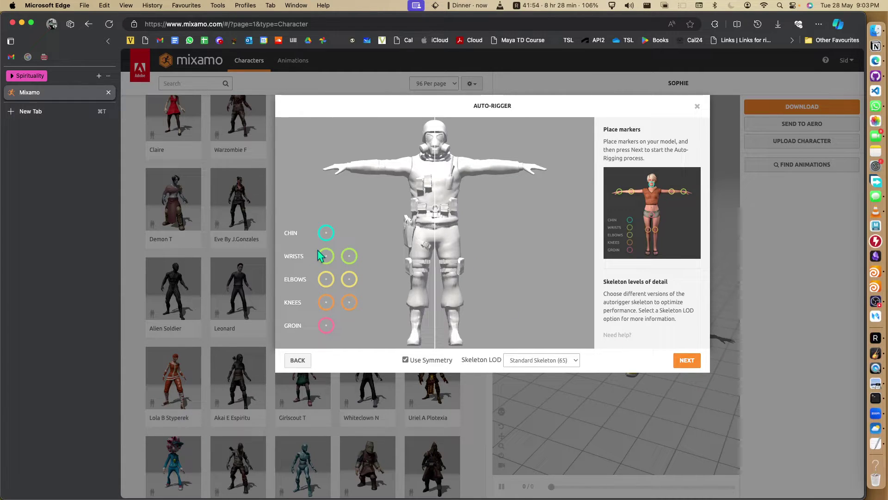
pyautogui.moveTo(327, 233)
pyautogui.mouseDown()
pyautogui.moveTo(433, 147)
pyautogui.moveTo(435, 159)
pyautogui.mouseUp()
pyautogui.moveTo(346, 262)
pyautogui.mouseDown()
pyautogui.moveTo(509, 186)
pyautogui.moveTo(521, 169)
pyautogui.mouseUp()
pyautogui.moveTo(348, 277)
pyautogui.mouseDown()
pyautogui.moveTo(505, 168)
pyautogui.moveTo(488, 174)
pyautogui.mouseUp()
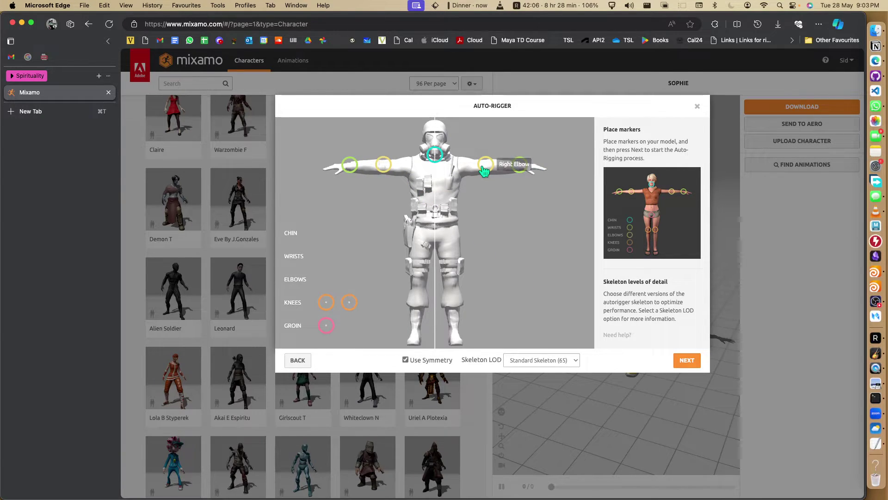
# - Place the knee and groin markers on the model and start auto-rigging with the Standard Skeleton (65)
pyautogui.moveTo(327, 303)
pyautogui.mouseDown()
pyautogui.moveTo(455, 300)
pyautogui.moveTo(453, 280)
pyautogui.mouseUp()
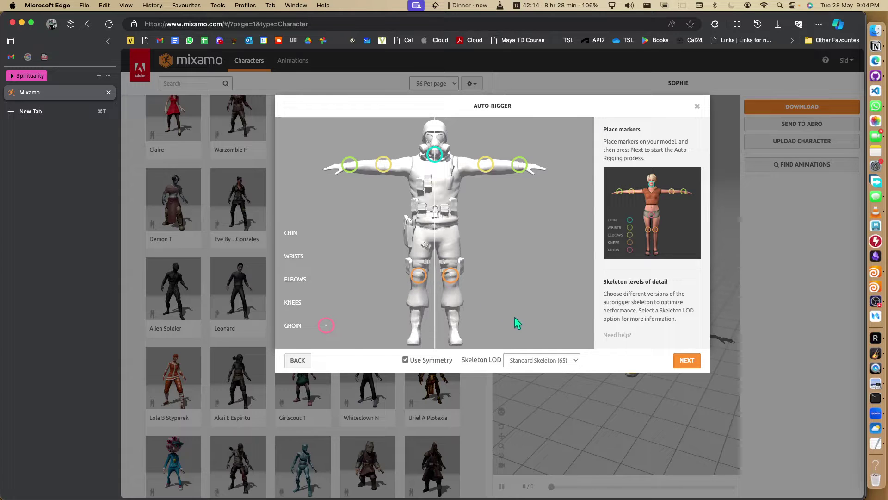
pyautogui.moveTo(326, 325)
pyautogui.mouseDown()
pyautogui.moveTo(337, 324)
pyautogui.moveTo(398, 246)
pyautogui.moveTo(435, 246)
pyautogui.mouseUp()
pyautogui.moveTo(460, 281); pyautogui.dragTo(452, 281)
pyautogui.click(678, 362)
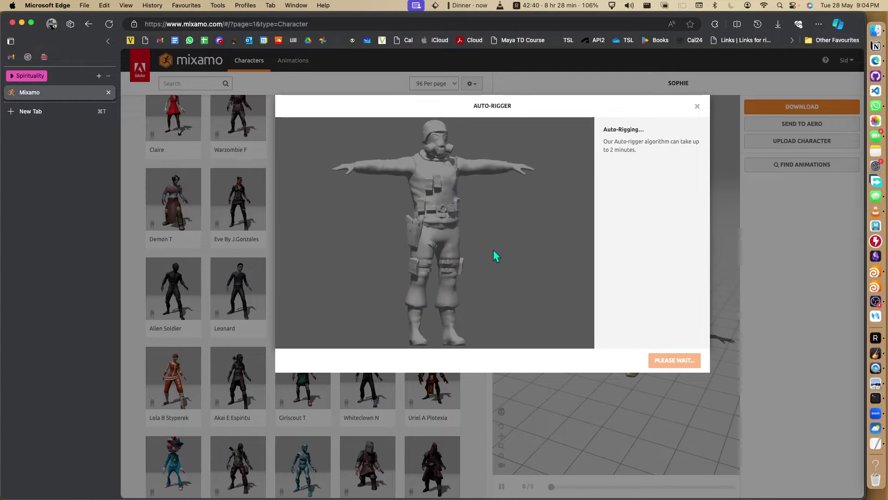
# - Find the Houdini website in a new browser tab and open the SideFX Content Library
pyautogui.click(82, 114)
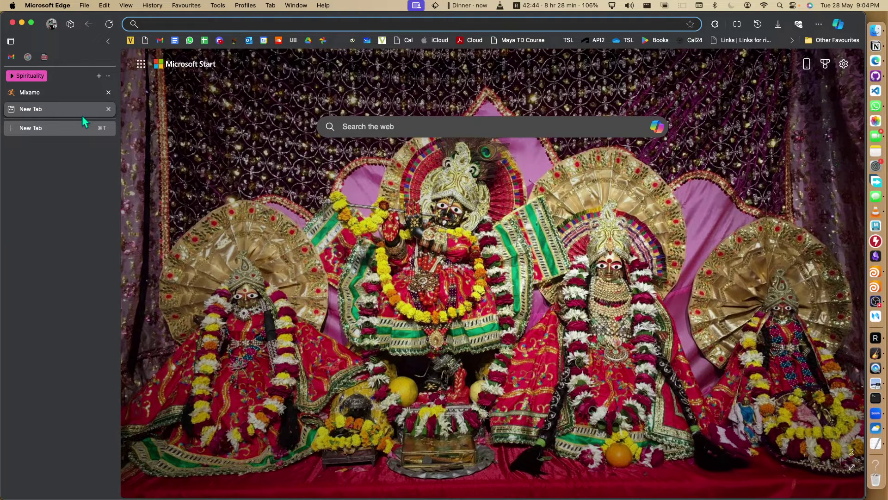
pyautogui.write('houdini')
pyautogui.press('Return')
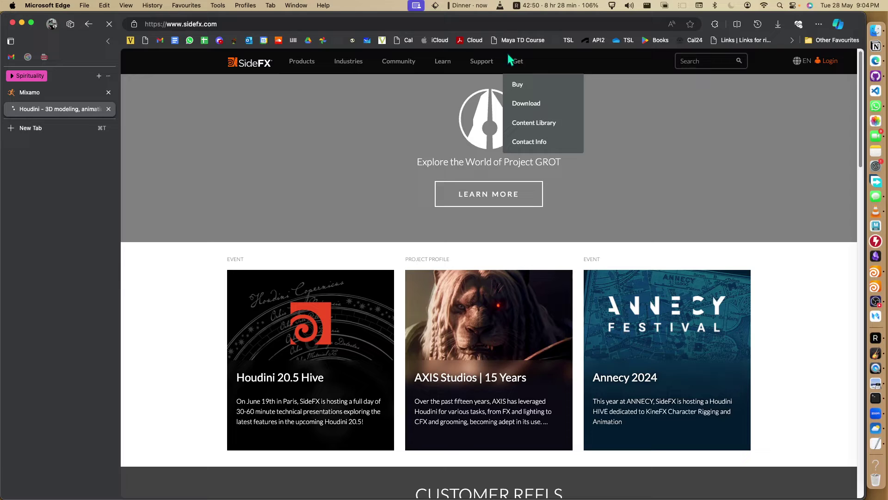
pyautogui.moveTo(484, 68)
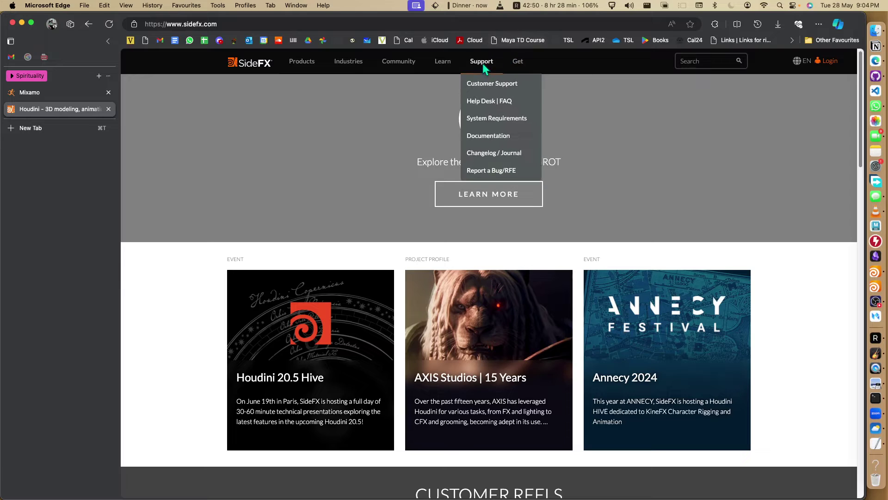
pyautogui.moveTo(514, 60)
pyautogui.click(520, 117)
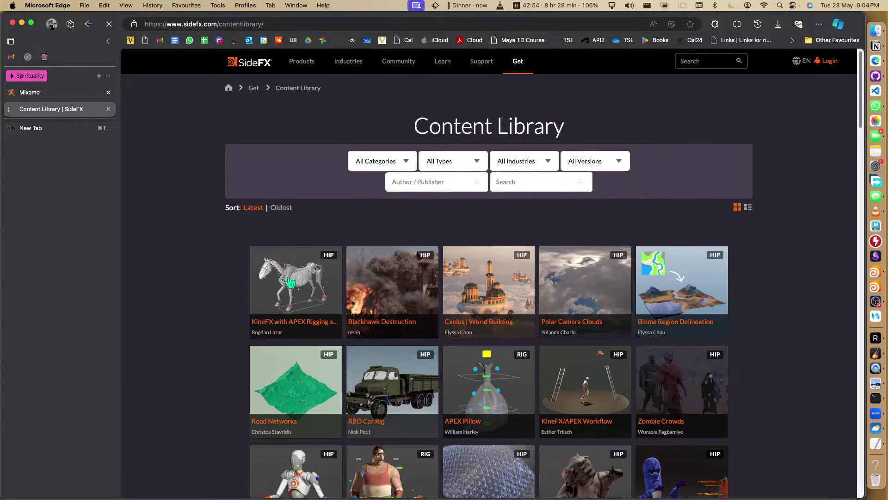
# - Open the KineFX with APEX Rigging and ML Skinning project and view its preview images through the cloth shirt training one
pyautogui.click(290, 282)
pyautogui.scroll(-5, 360, 227)
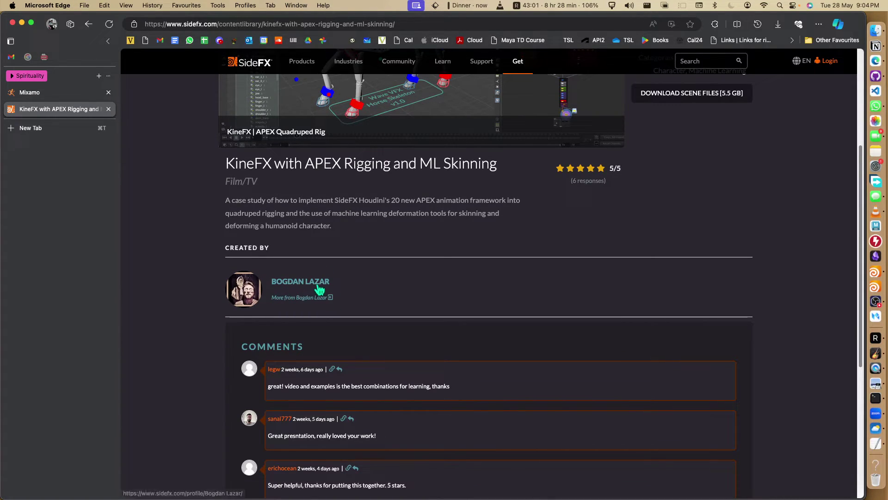
pyautogui.scroll(5, 320, 289)
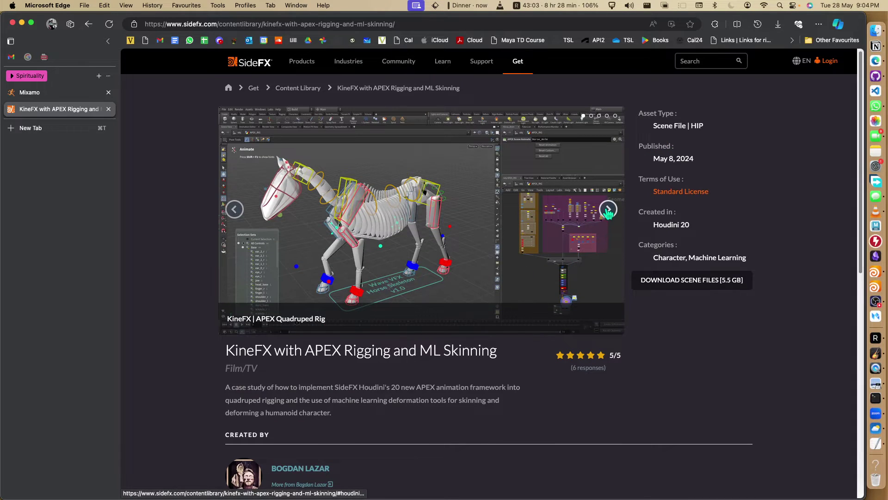
pyautogui.click(608, 211)
pyautogui.click(608, 209)
pyautogui.click(608, 209)
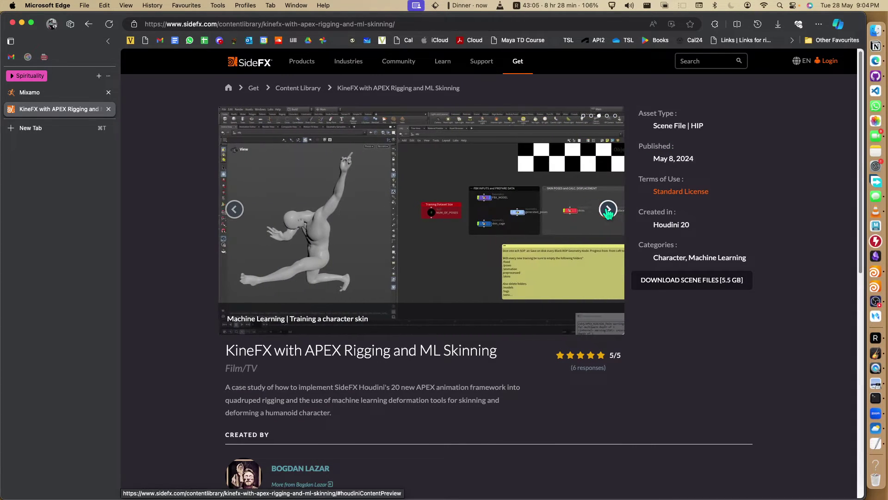
pyautogui.click(608, 209)
# - Review the project's description and go back through its previews to the APEX Quadruped Animation image
pyautogui.scroll(-7, 321, 393)
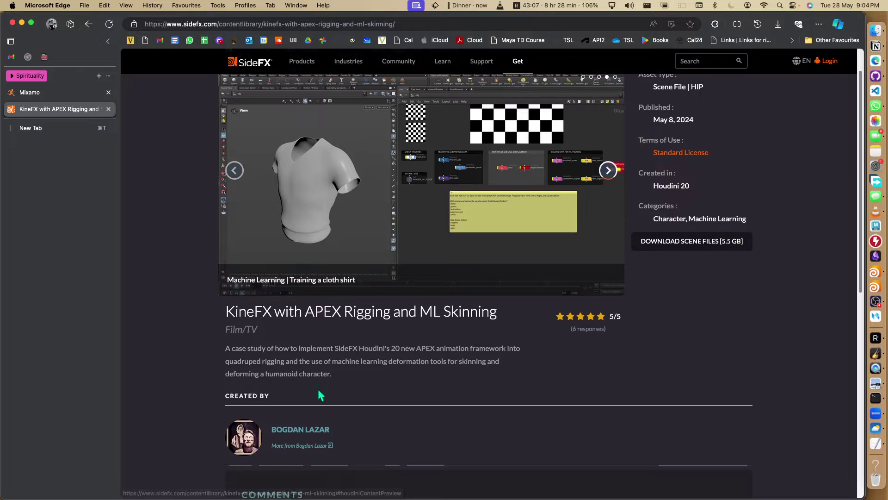
pyautogui.scroll(6, 319, 388)
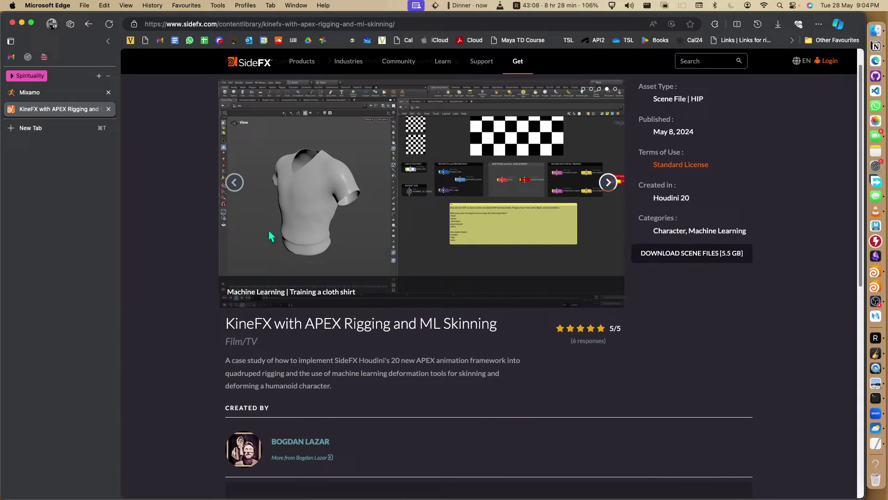
pyautogui.click(235, 183)
pyautogui.click(237, 183)
pyautogui.click(237, 184)
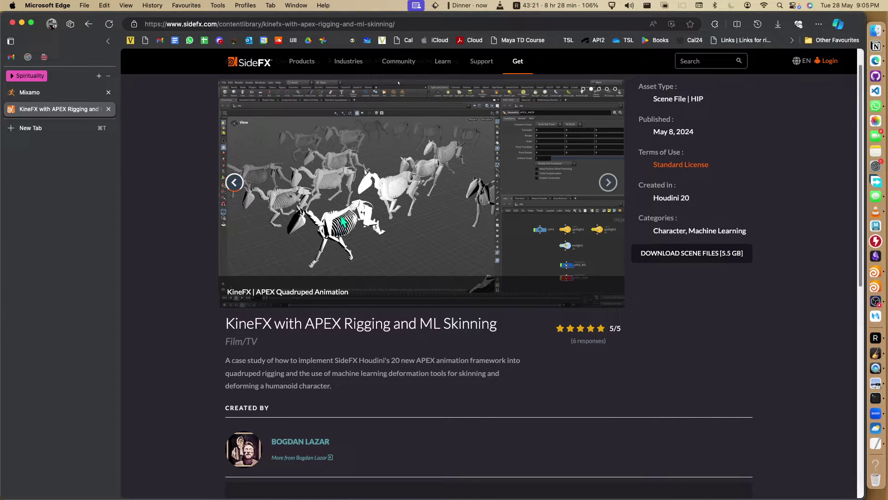
pyautogui.scroll(-4, 341, 241)
pyautogui.scroll(4, 341, 241)
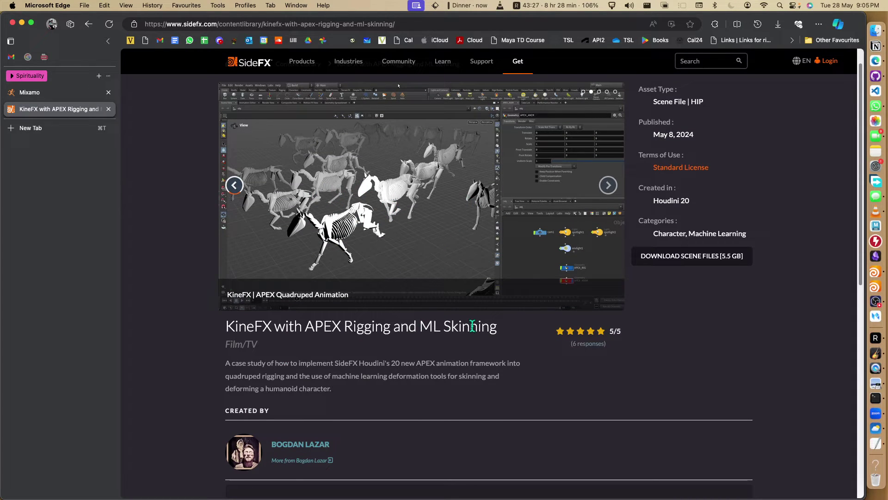
# - Highlight "ML Skinning" in the project title and advance the previews to the FMX HIVE 2024 presentation video
pyautogui.moveTo(413, 327); pyautogui.dragTo(531, 336)
pyautogui.click(609, 185)
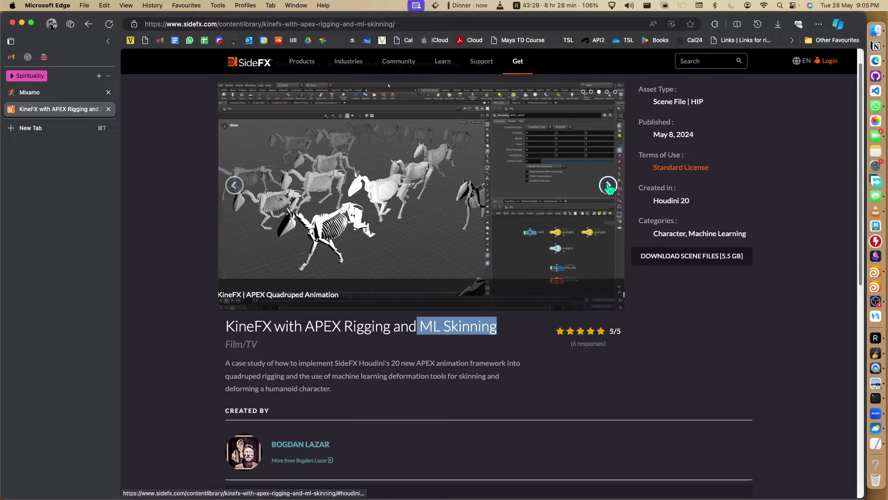
pyautogui.click(608, 185)
pyautogui.click(608, 185)
pyautogui.click(608, 185)
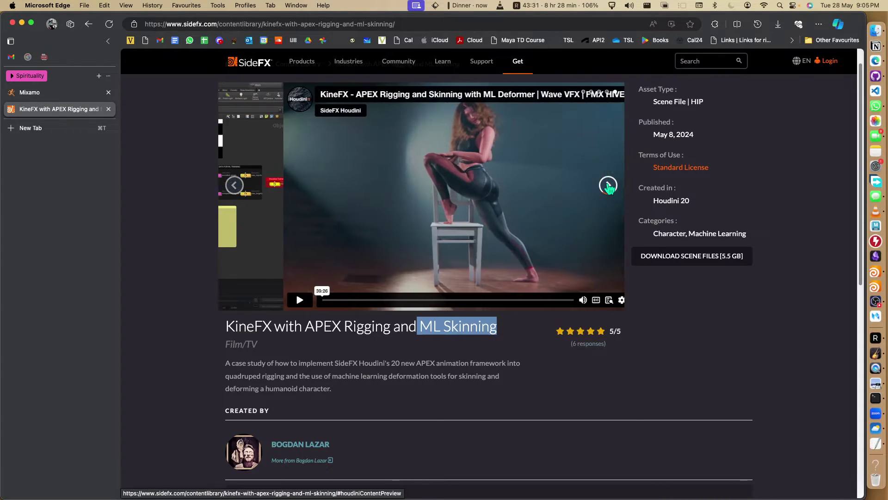
pyautogui.click(609, 185)
pyautogui.click(234, 185)
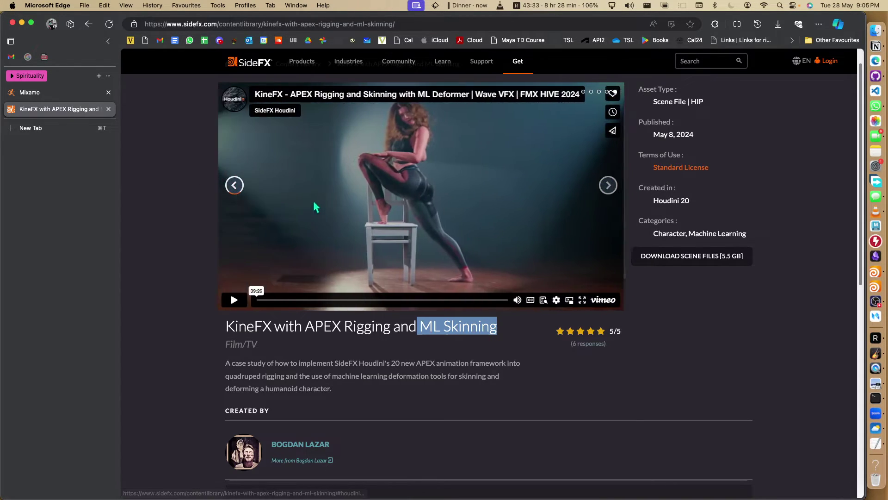
# - Play the presentation video, mute it, and skip ahead to the viewport speed comparison at about 03:59, pausing there
pyautogui.click(233, 301)
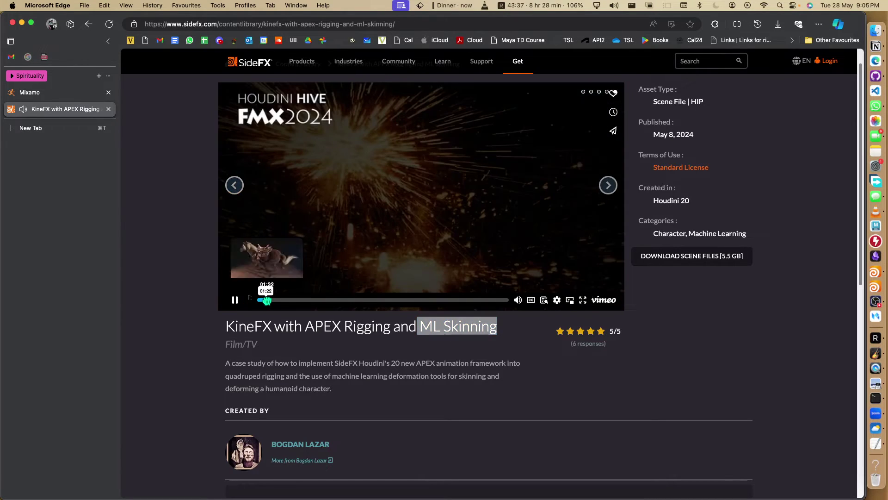
pyautogui.click(272, 300)
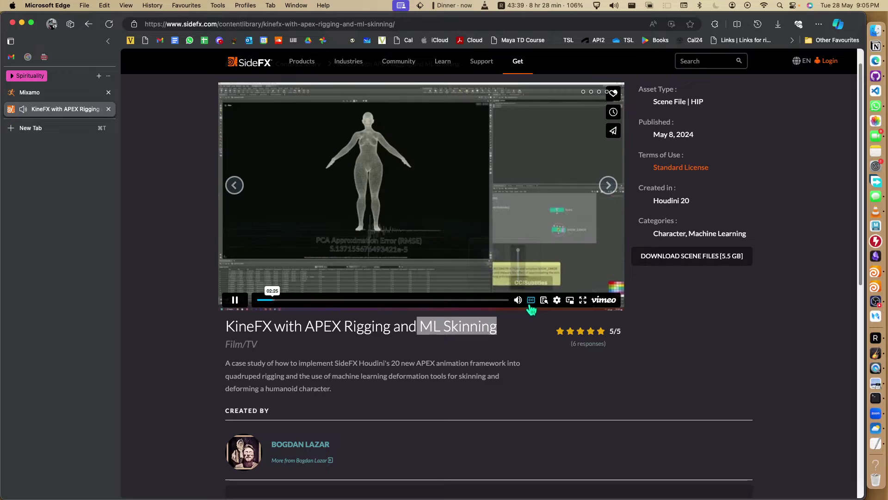
pyautogui.click(518, 300)
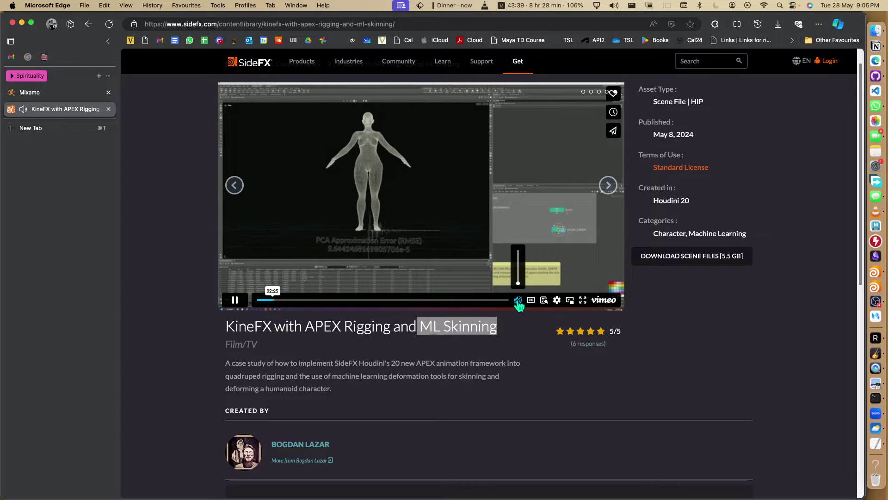
pyautogui.click(283, 299)
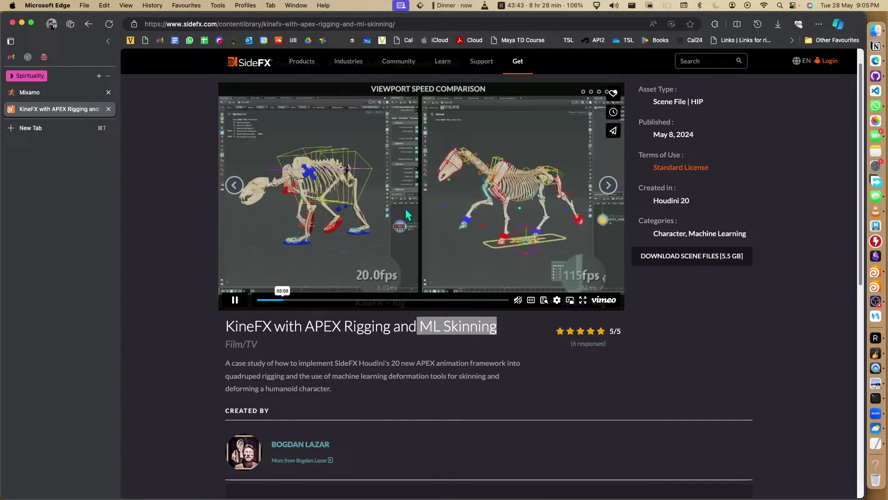
pyautogui.press('space')
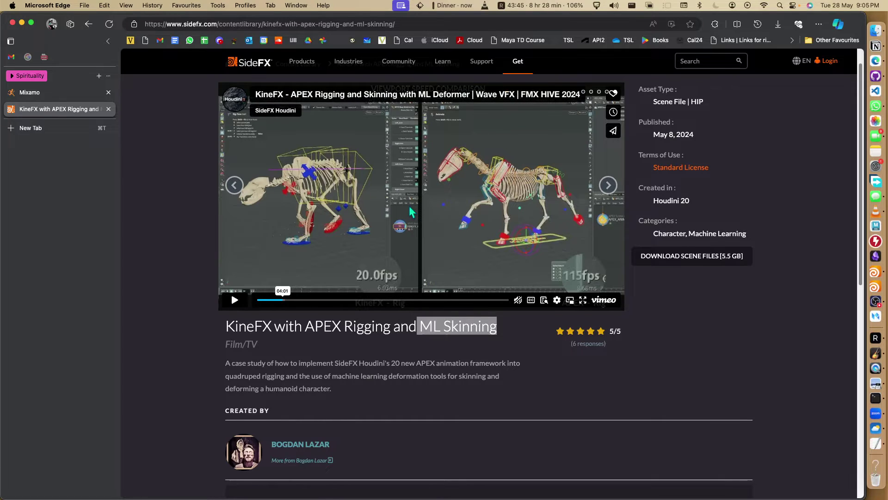
# - Return to the Mixamo page to review the auto-rigged character
pyautogui.click(27, 93)
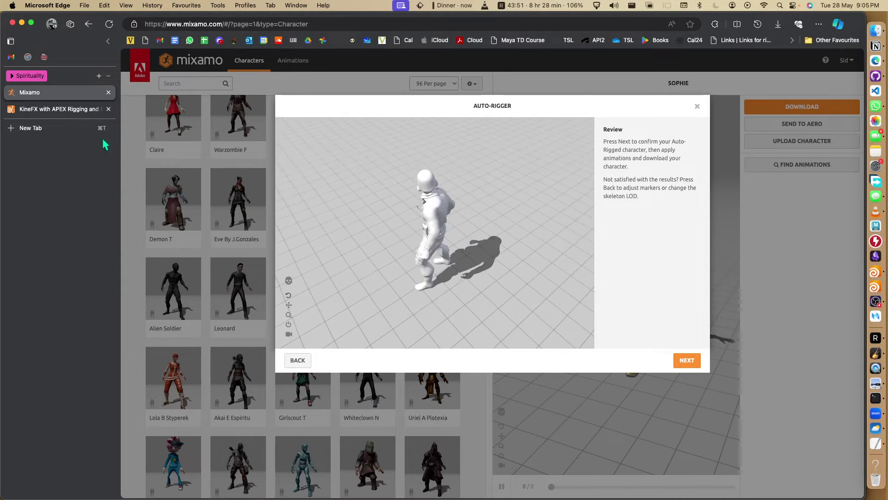
# - Confirm the auto-rigged character as the new Mixamo character and download it
pyautogui.middleClick(35, 111)
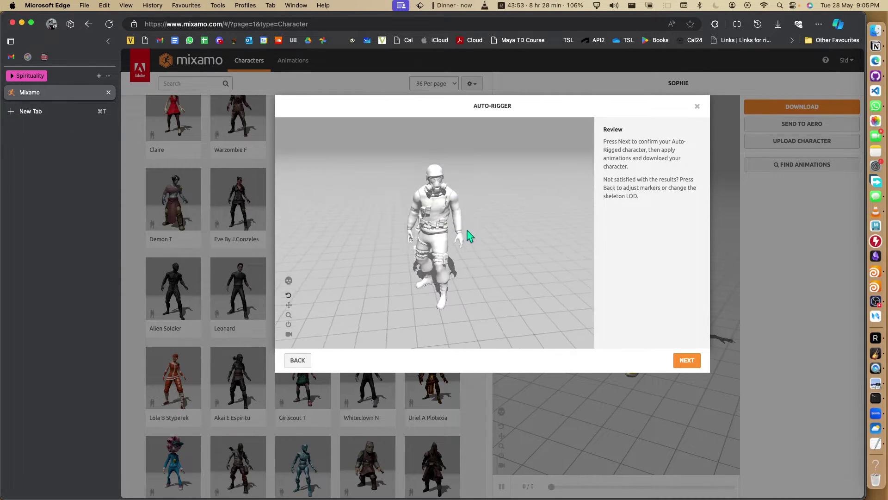
pyautogui.click(688, 362)
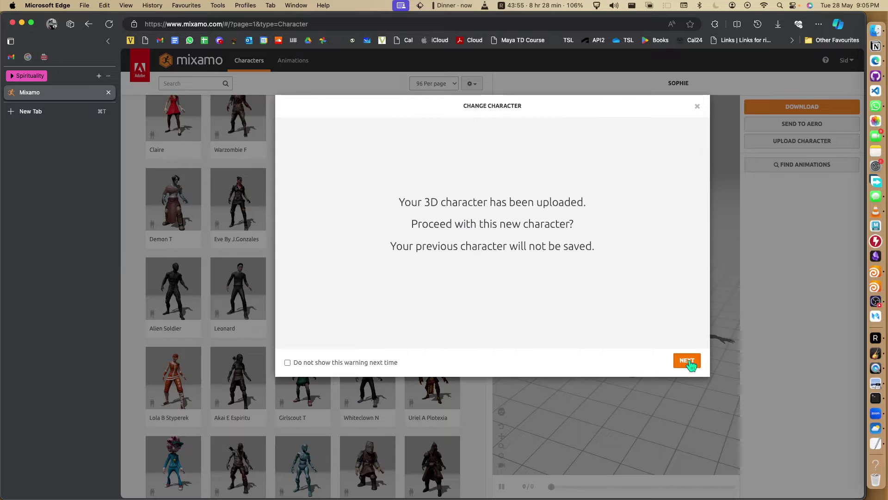
pyautogui.click(687, 360)
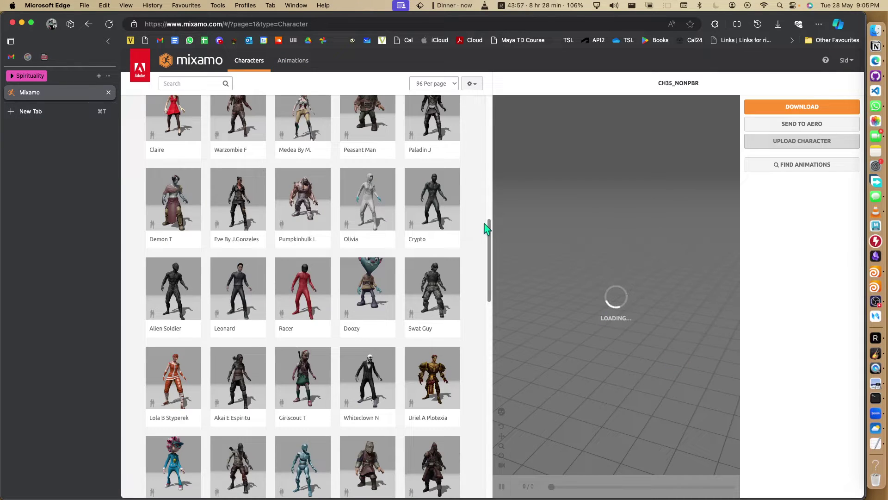
pyautogui.click(839, 107)
pyautogui.click(599, 180)
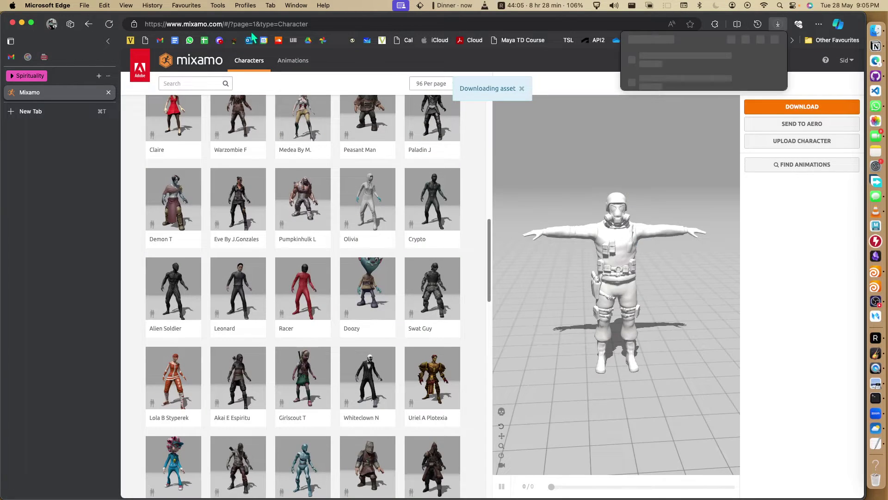
# - Apply the Capoeira animation to the uploaded character to preview its rig
pyautogui.click(293, 60)
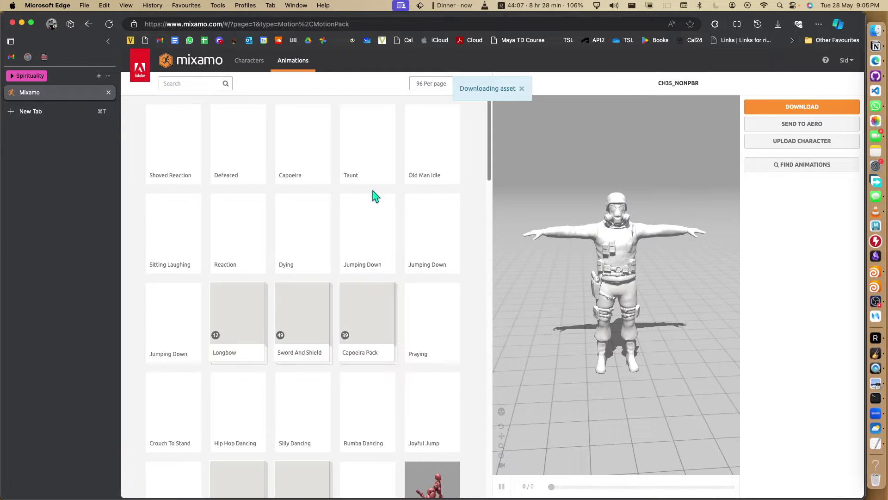
pyautogui.click(319, 138)
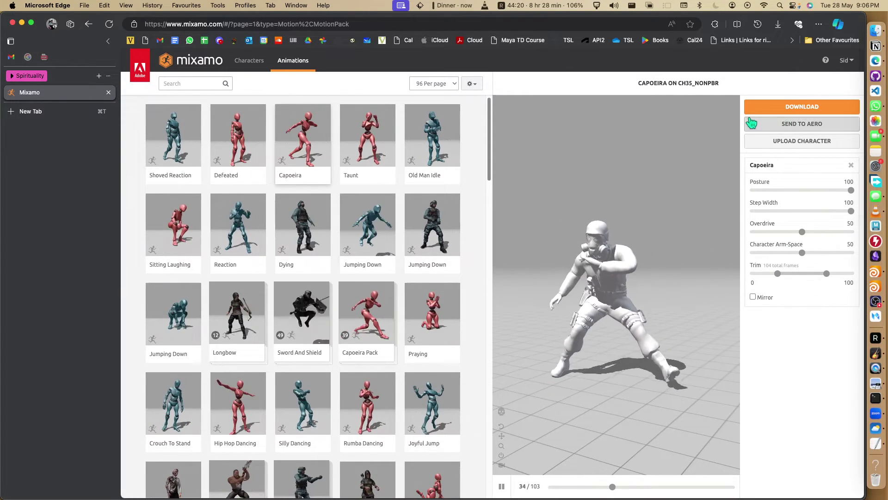
# - Switch to Houdini and load Ch35_nonPBR (1).fbx into the FBX Character Import node inside Geo_Import
pyautogui.click(875, 273)
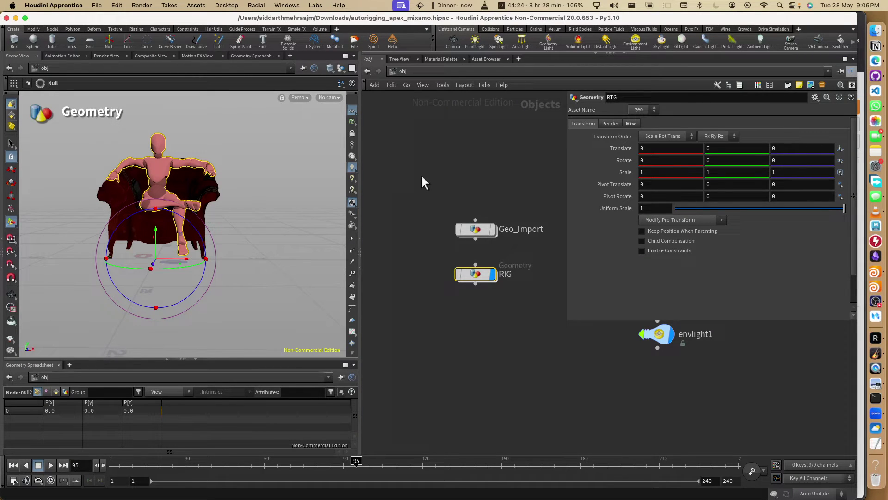
pyautogui.click(476, 231)
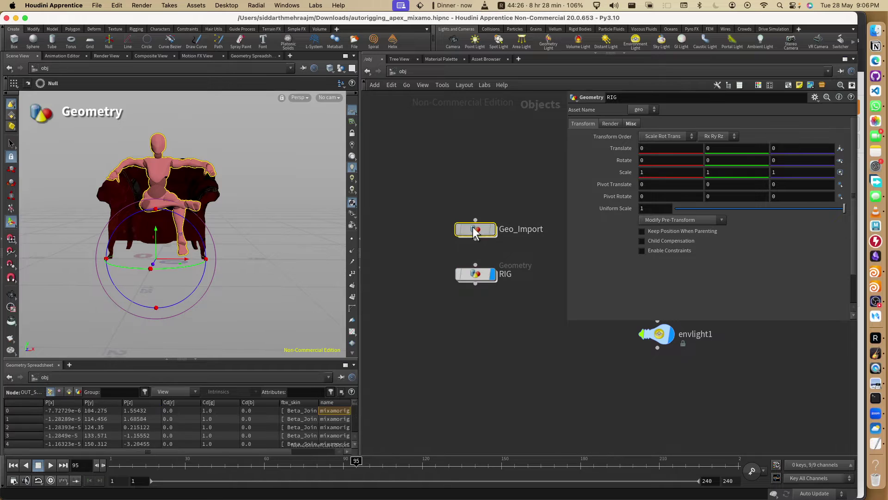
pyautogui.doubleClick(476, 231)
pyautogui.click(541, 215)
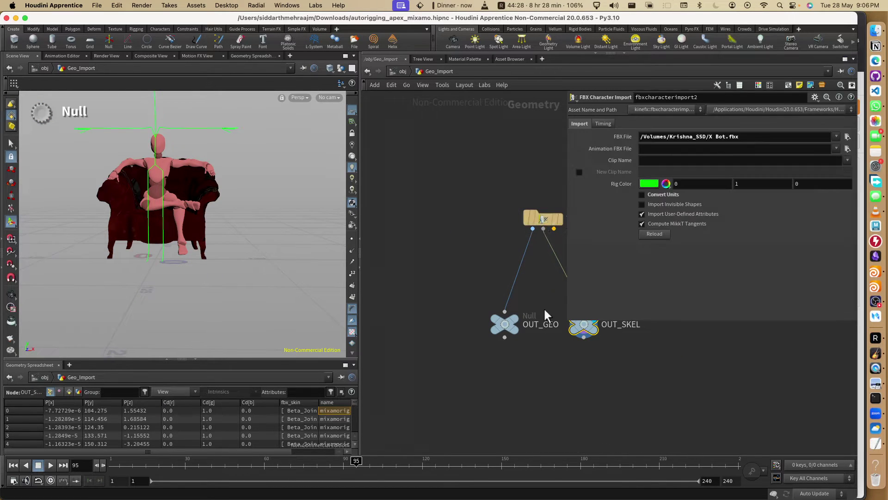
pyautogui.click(848, 137)
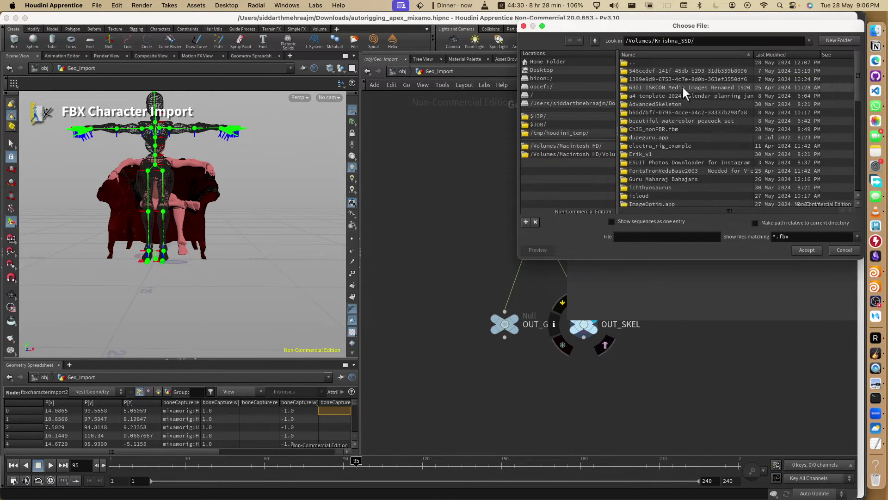
pyautogui.scroll(-10, 683, 88)
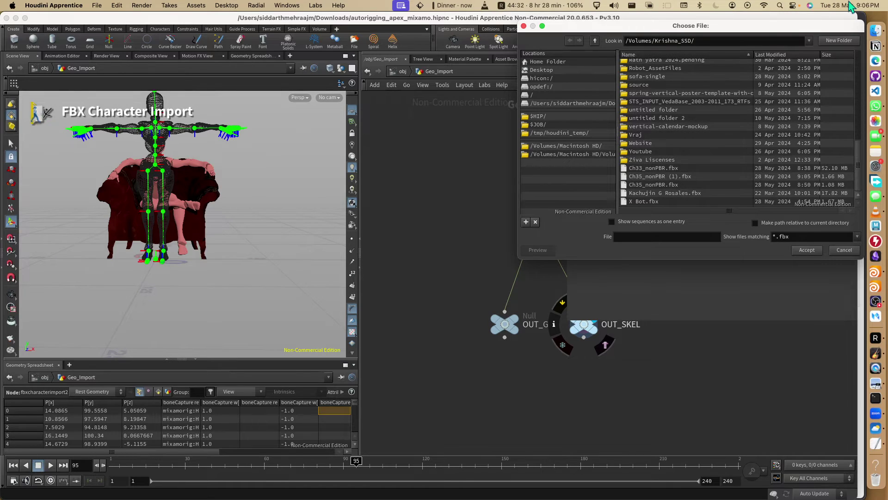
pyautogui.doubleClick(798, 176)
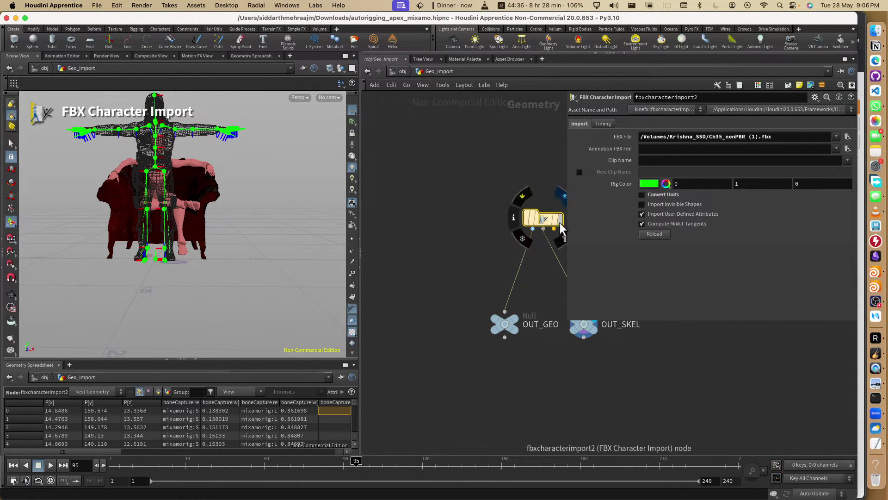
# - Display the OUT_GEO output and set the viewport shading to MatCap Shaded, then to wireframe
pyautogui.press('r')
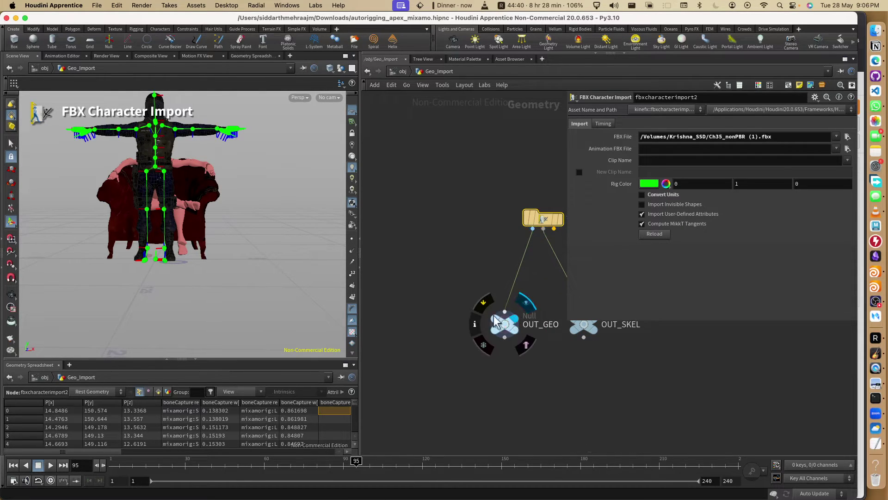
pyautogui.moveTo(204, 204)
pyautogui.mouseDown()
pyautogui.moveTo(222, 208)
pyautogui.moveTo(212, 228)
pyautogui.moveTo(220, 228)
pyautogui.moveTo(214, 201)
pyautogui.moveTo(206, 200)
pyautogui.mouseUp()
pyautogui.press('Return')
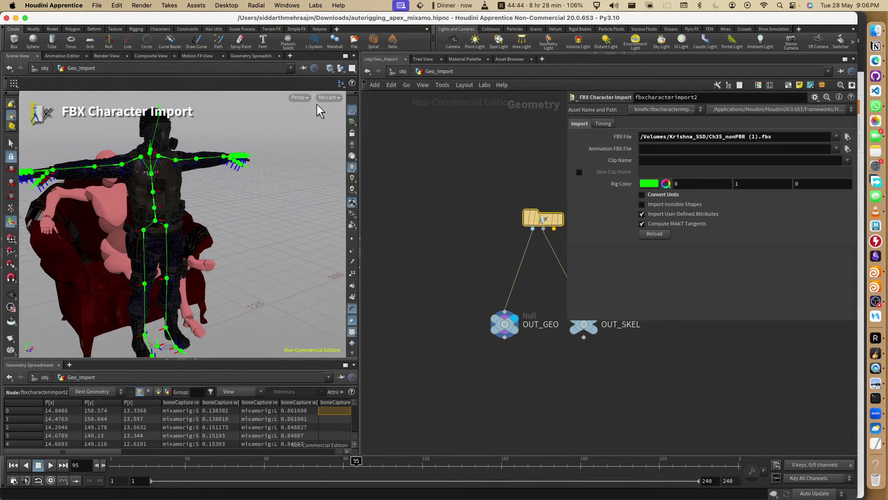
pyautogui.click(331, 68)
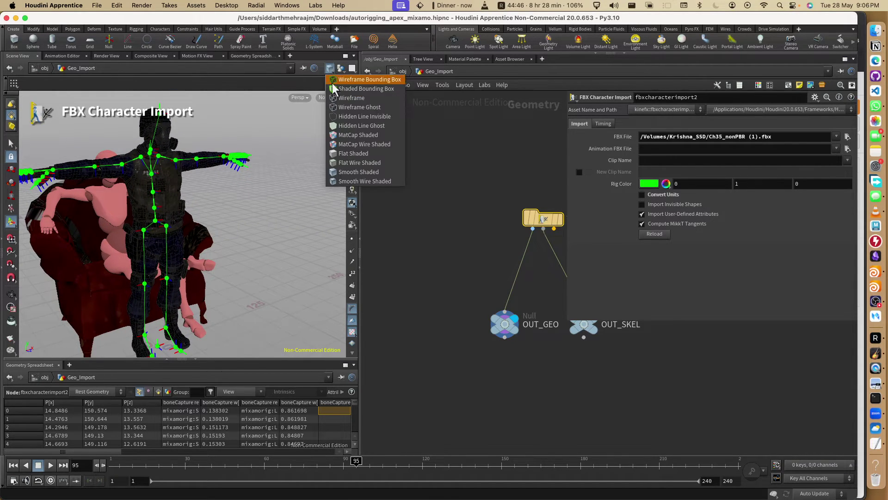
pyautogui.click(365, 134)
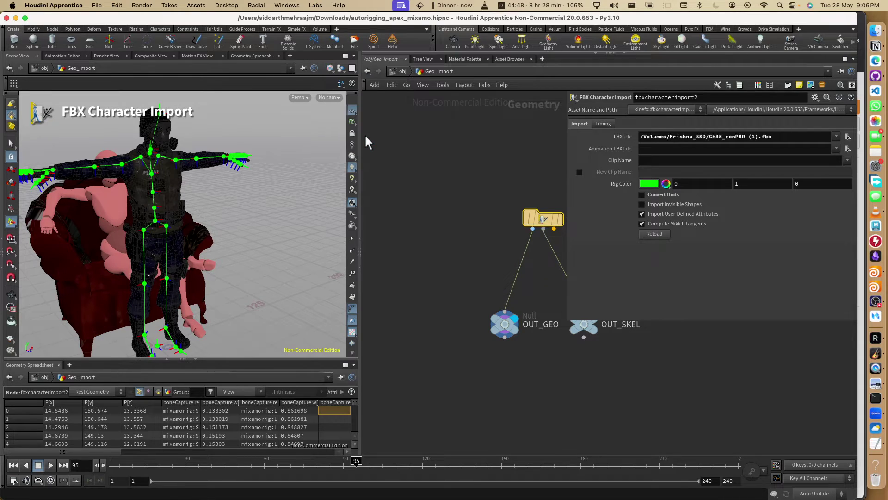
pyautogui.press('Escape')
pyautogui.moveTo(207, 190)
pyautogui.mouseDown()
pyautogui.moveTo(227, 189)
pyautogui.moveTo(215, 206)
pyautogui.mouseUp()
pyautogui.press('Return')
pyautogui.press('w')
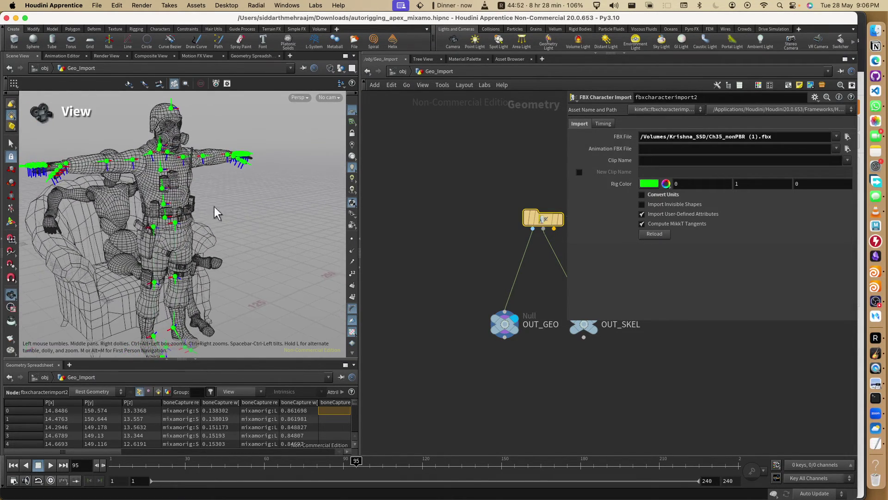
# - Move to frame 101 and open the RIG network to review its autorig components from FK to bone_deform
pyautogui.moveTo(124, 465); pyautogui.dragTo(372, 461)
pyautogui.click(400, 72)
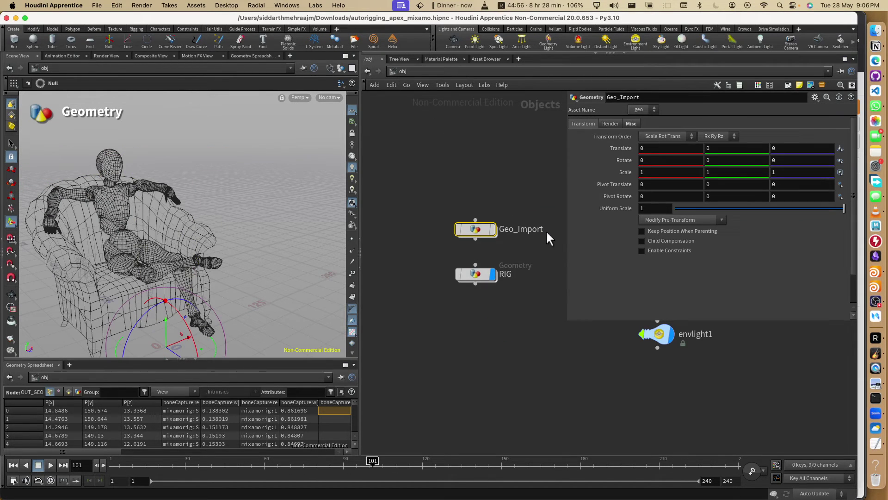
pyautogui.doubleClick(467, 276)
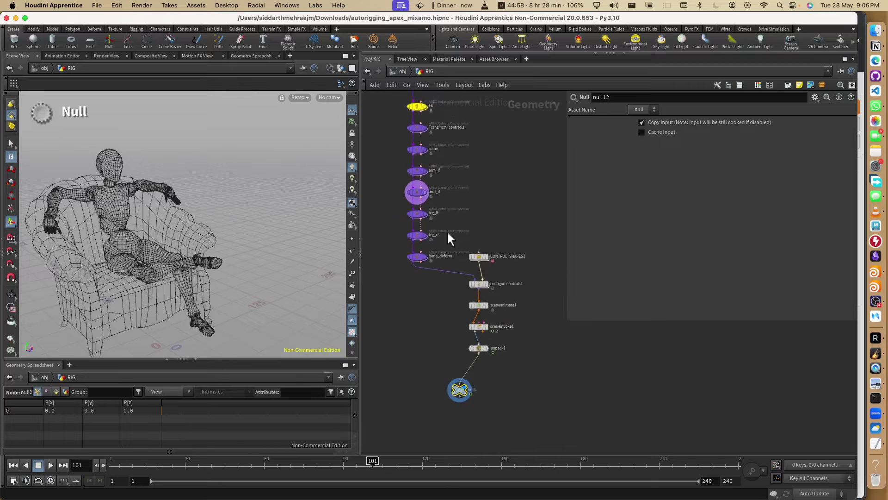
pyautogui.scroll(-3, 468, 263)
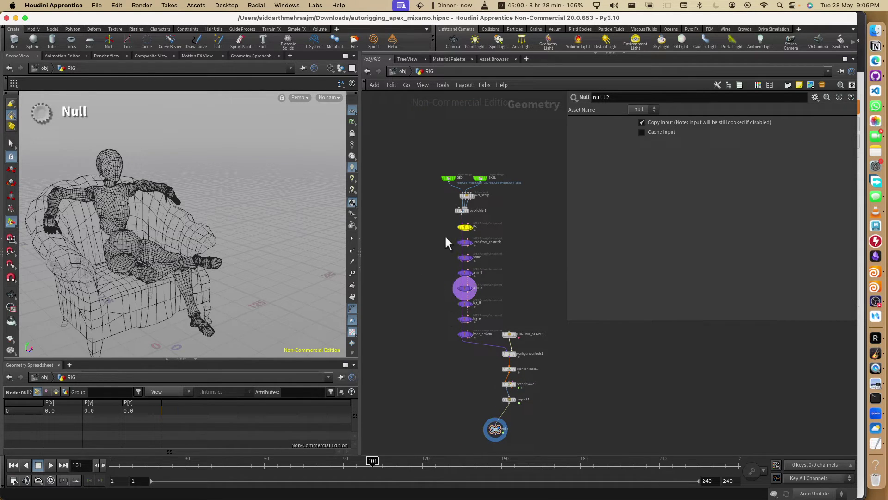
pyautogui.moveTo(469, 366); pyautogui.dragTo(469, 366)
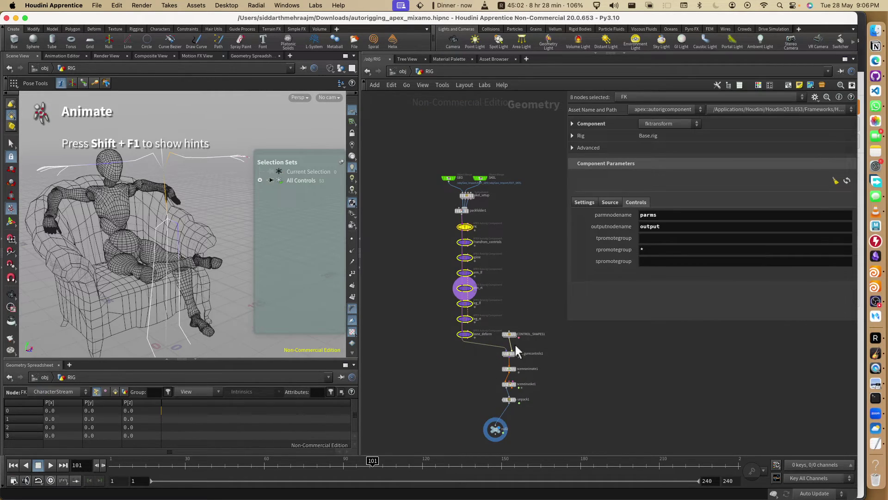
pyautogui.click(443, 226)
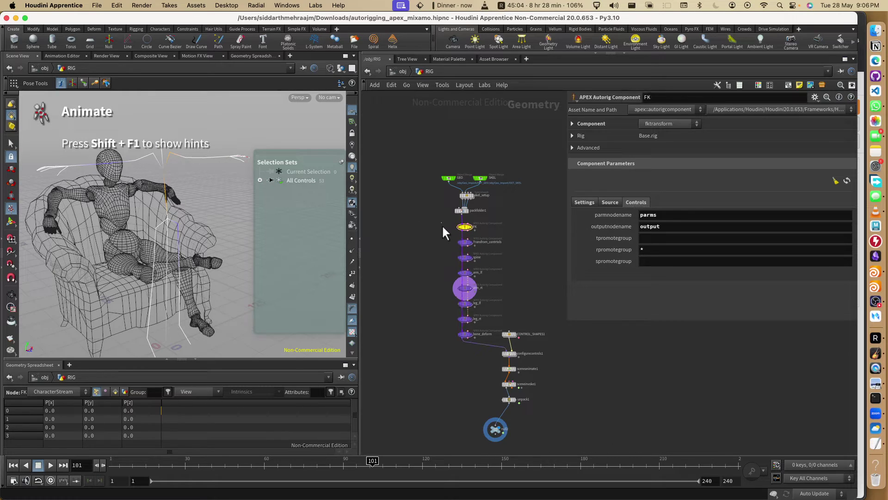
pyautogui.moveTo(463, 355); pyautogui.dragTo(466, 353)
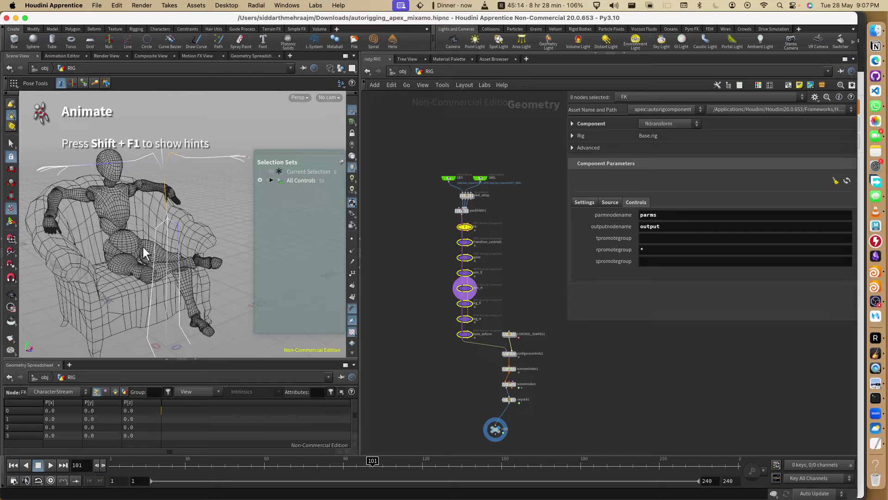
pyautogui.click(538, 305)
# - Display configurecontrols1 and examine the control shapes on the new character in shaded and wireframe views
pyautogui.scroll(3, 528, 359)
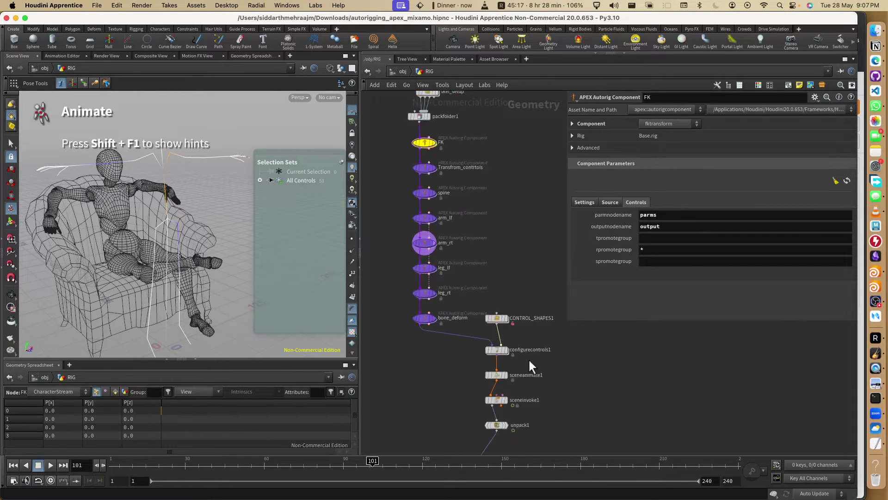
pyautogui.scroll(2, 529, 360)
pyautogui.click(489, 351)
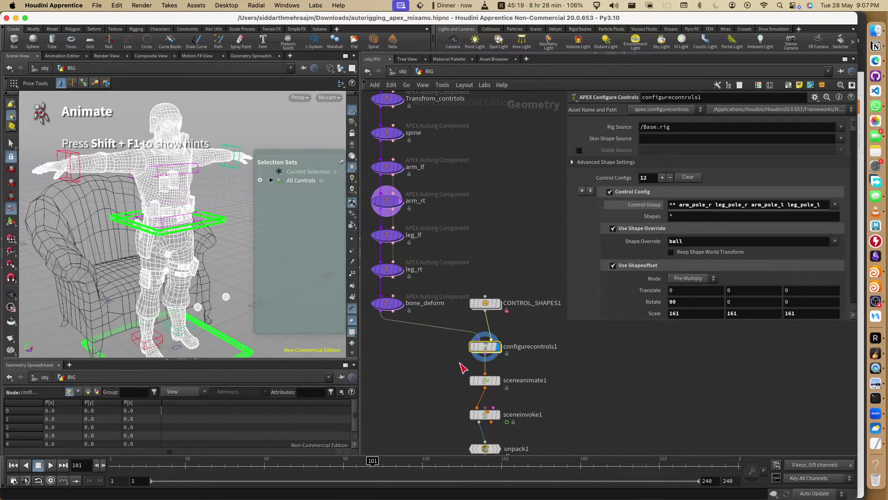
pyautogui.moveTo(167, 228)
pyautogui.mouseDown()
pyautogui.moveTo(217, 238)
pyautogui.moveTo(201, 242)
pyautogui.mouseUp()
pyautogui.press('space')
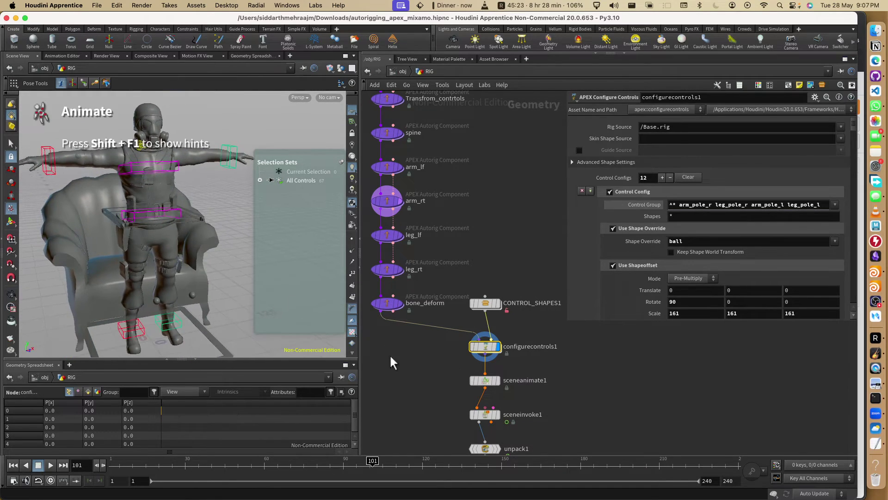
pyautogui.press('w')
# - Display sceneanimate1 and run a custom reset on Base.rig, Base.shp, Base.skel and Guides.skel
pyautogui.moveTo(460, 397); pyautogui.dragTo(451, 350, button='middle')
pyautogui.click(485, 334)
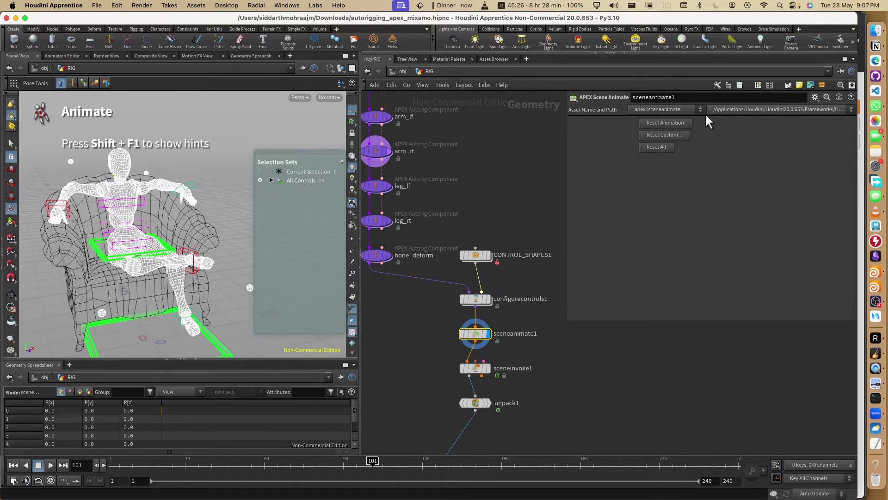
pyautogui.click(665, 134)
pyautogui.moveTo(624, 75); pyautogui.dragTo(626, 45)
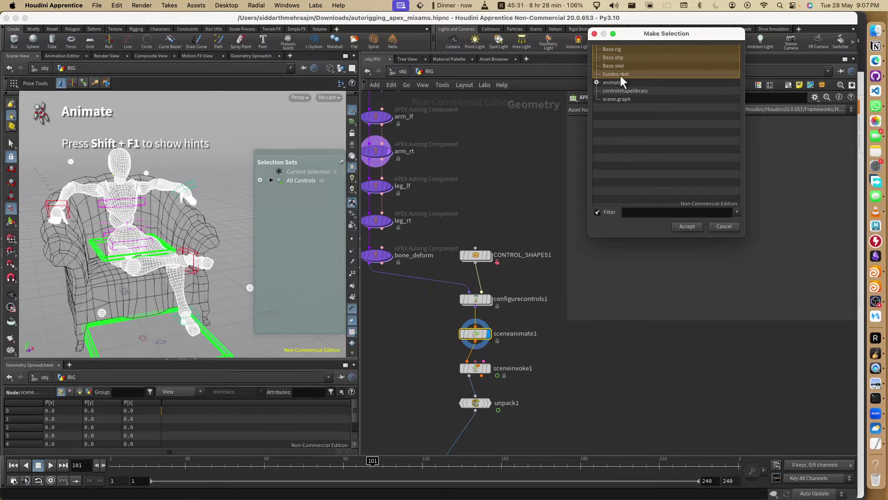
pyautogui.click(688, 227)
pyautogui.press('Escape')
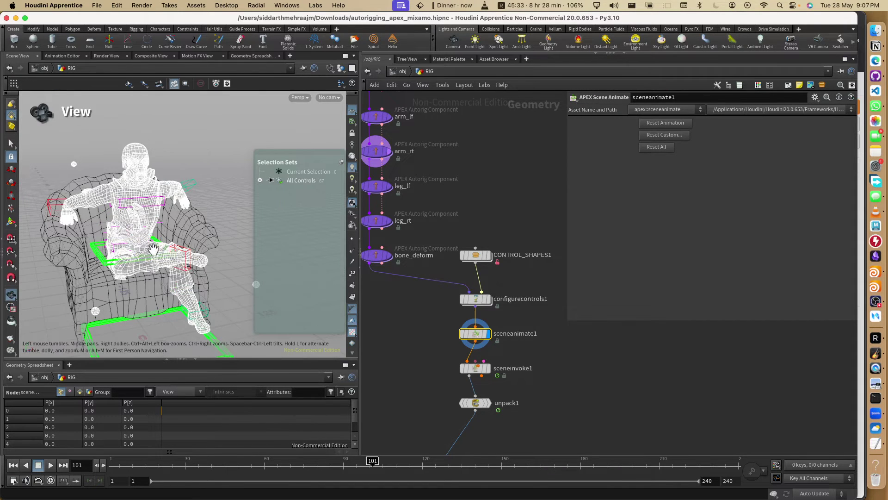
pyautogui.moveTo(217, 271); pyautogui.dragTo(157, 196)
pyautogui.press('Return')
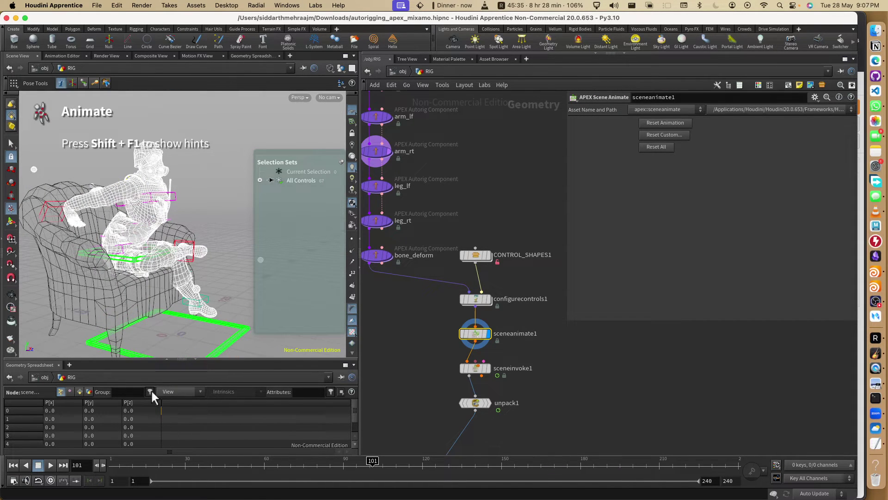
# - Go to frame 87 and select the upper-torso control of the seated character
pyautogui.moveTo(330, 468)
pyautogui.mouseDown()
pyautogui.moveTo(37, 465)
pyautogui.moveTo(335, 462)
pyautogui.mouseUp()
pyautogui.click(167, 207)
pyautogui.moveTo(168, 207)
pyautogui.mouseDown()
pyautogui.moveTo(190, 215)
pyautogui.moveTo(132, 208)
pyautogui.moveTo(141, 229)
pyautogui.moveTo(162, 218)
pyautogui.mouseUp()
pyautogui.press('Escape')
pyautogui.press('Return')
pyautogui.press('Escape')
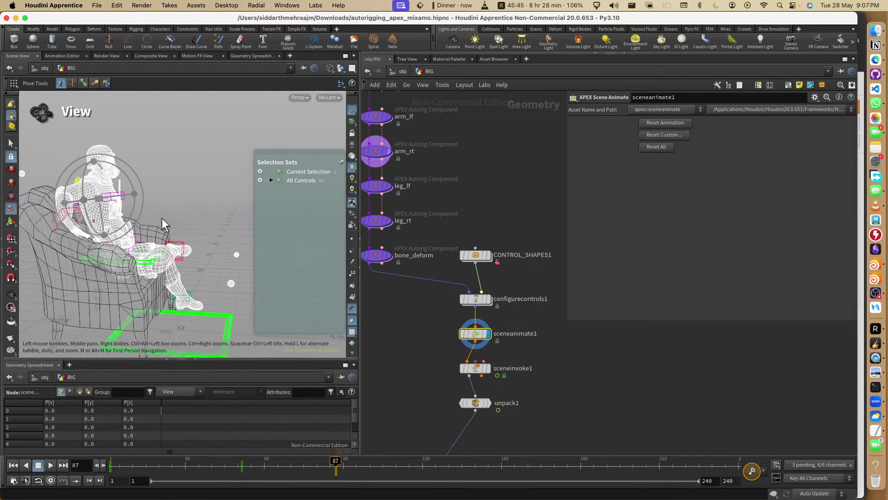
pyautogui.press('Return')
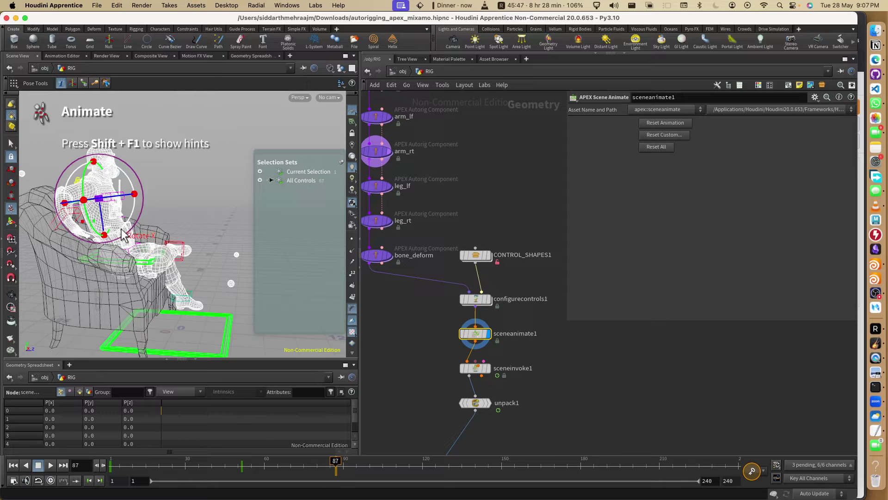
# - Switch the viewport to shaded display and examine the seated character and its controls from several angles
pyautogui.press('Escape')
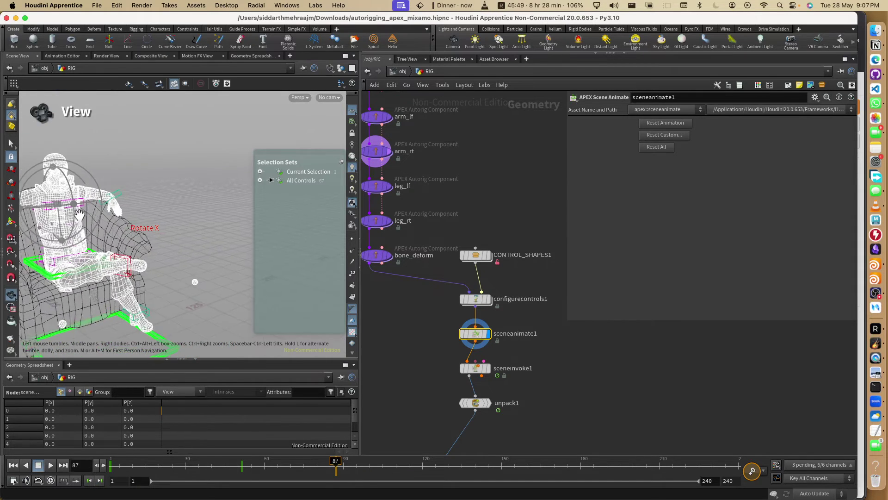
pyautogui.moveTo(126, 227); pyautogui.dragTo(179, 227)
pyautogui.press('Return')
pyautogui.press('Escape')
pyautogui.press('Return')
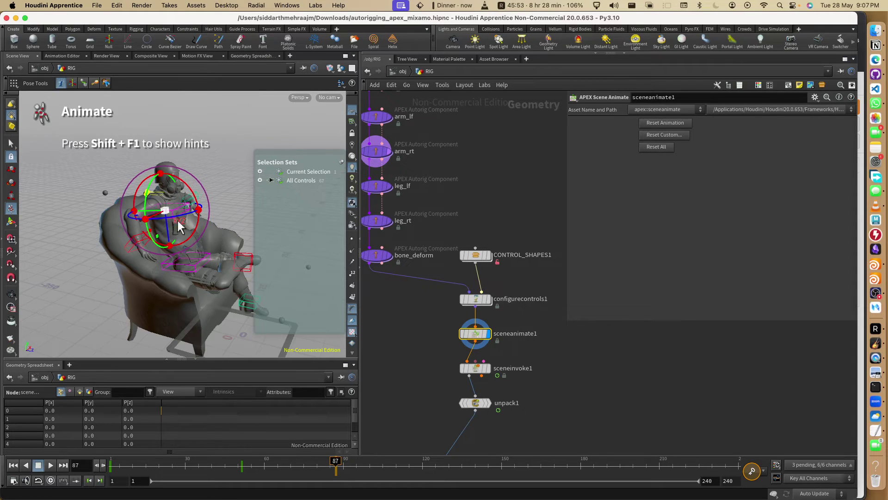
pyautogui.press('Escape')
pyautogui.moveTo(210, 198); pyautogui.dragTo(171, 202)
pyautogui.scroll(3, 146, 218)
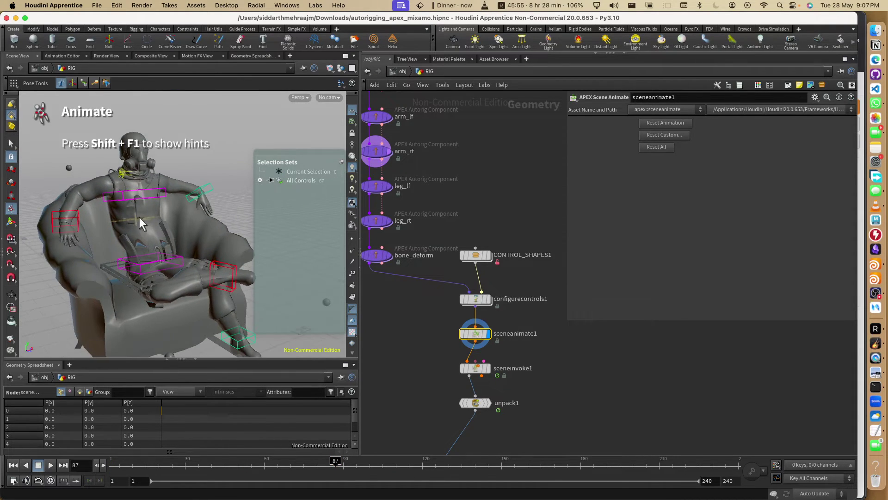
# - Adjust the seated character's mid-spine and chest controls and key them at frame 87
pyautogui.click(146, 227)
pyautogui.keyDown('alt'); pyautogui.moveTo(146, 226); pyautogui.dragTo(170, 255); pyautogui.keyUp('alt')
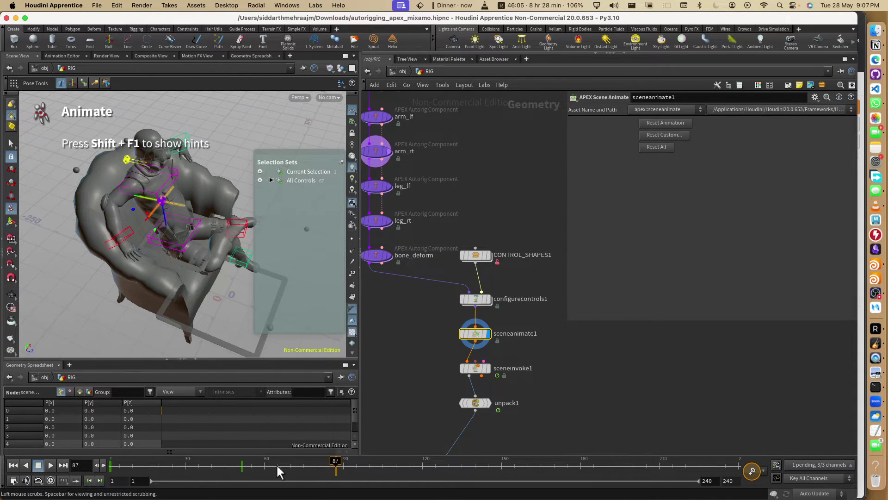
pyautogui.keyDown('shift'); pyautogui.click(168, 188); pyautogui.keyUp('shift')
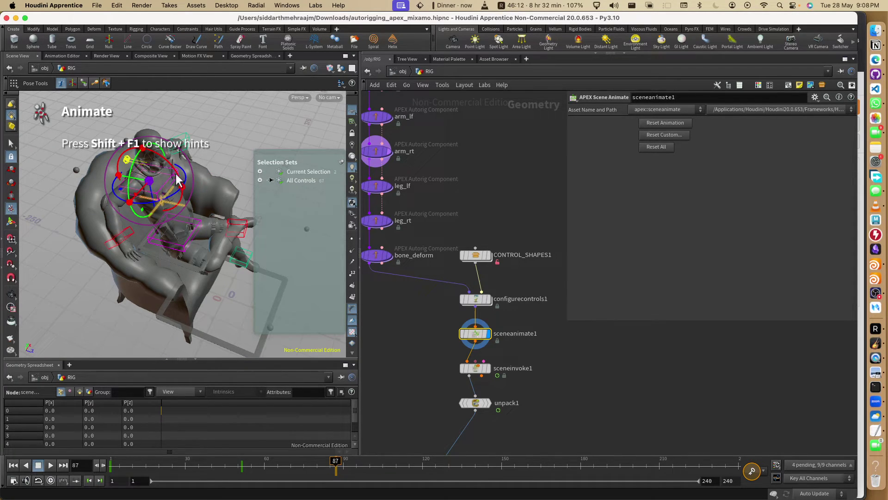
pyautogui.moveTo(179, 175)
pyautogui.keyDown('alt'); pyautogui.mouseDown()
pyautogui.moveTo(157, 171)
pyautogui.moveTo(183, 176)
pyautogui.mouseUp(); pyautogui.keyUp('alt')
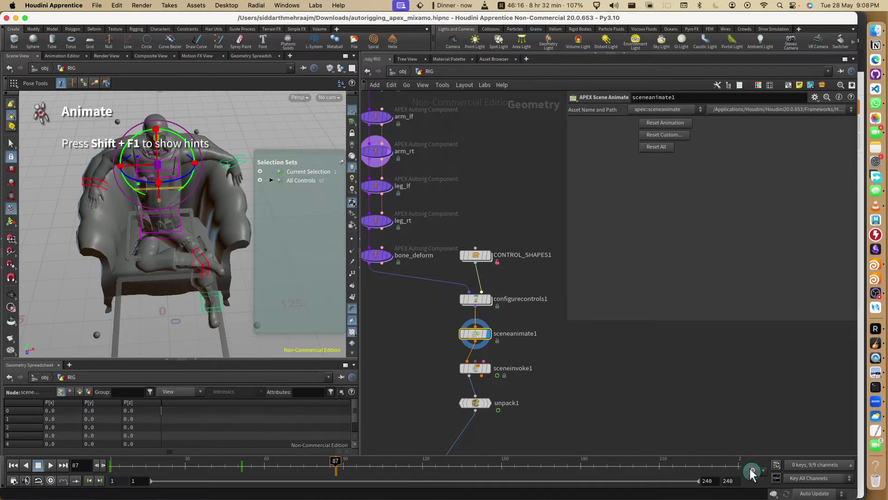
# - Delete the keys around frame 50 on the chest control and on the mid-spine control
pyautogui.keyDown('ctrl'); pyautogui.click(233, 160); pyautogui.keyUp('ctrl')
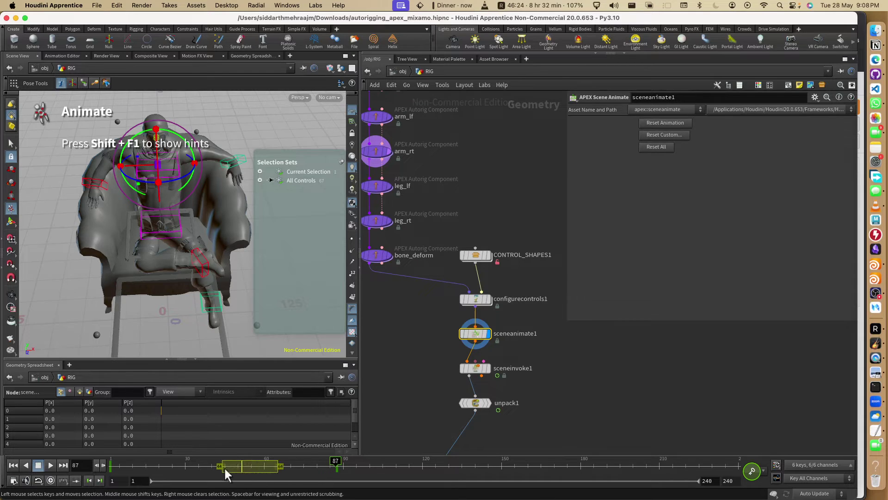
pyautogui.rightClick(249, 462)
pyautogui.press('Escape')
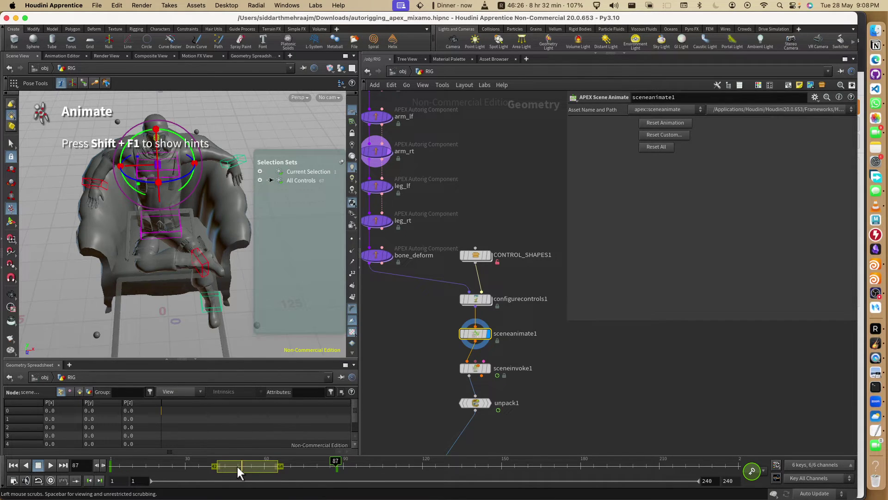
pyautogui.press('Delete')
pyautogui.click(149, 191)
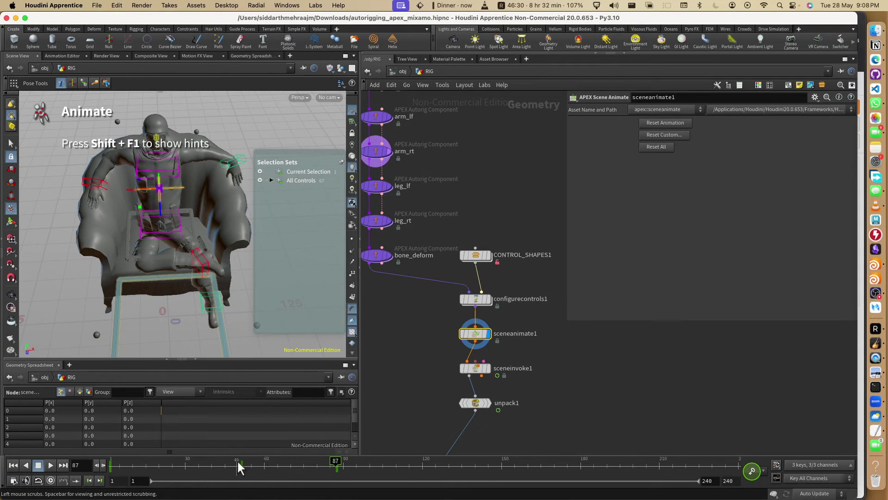
pyautogui.keyDown('shift'); pyautogui.moveTo(259, 462); pyautogui.dragTo(227, 463); pyautogui.keyUp('shift')
pyautogui.press('Delete')
# - Scrub the animation to frame 79 and examine the seated character's torso pose up close
pyautogui.moveTo(134, 466); pyautogui.dragTo(311, 462)
pyautogui.press('Escape')
pyautogui.moveTo(185, 209); pyautogui.dragTo(196, 234)
pyautogui.press('Return')
pyautogui.press('Escape')
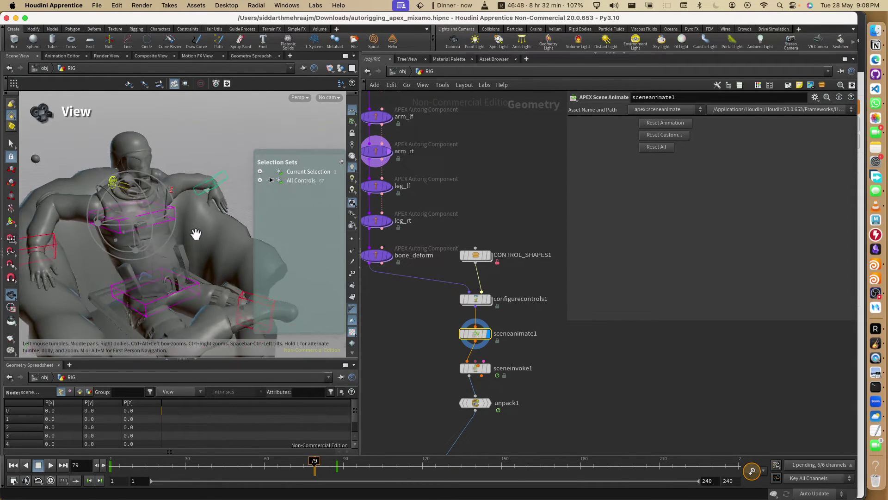
pyautogui.press('Return')
pyautogui.press('Escape')
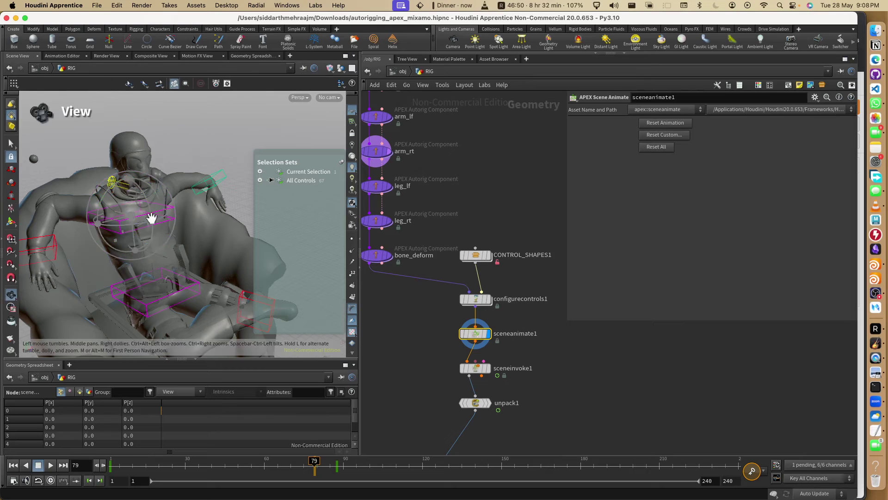
pyautogui.press('Return')
# - Switch to Mixamo in Edge and browse the first page of the animation library
pyautogui.click(876, 59)
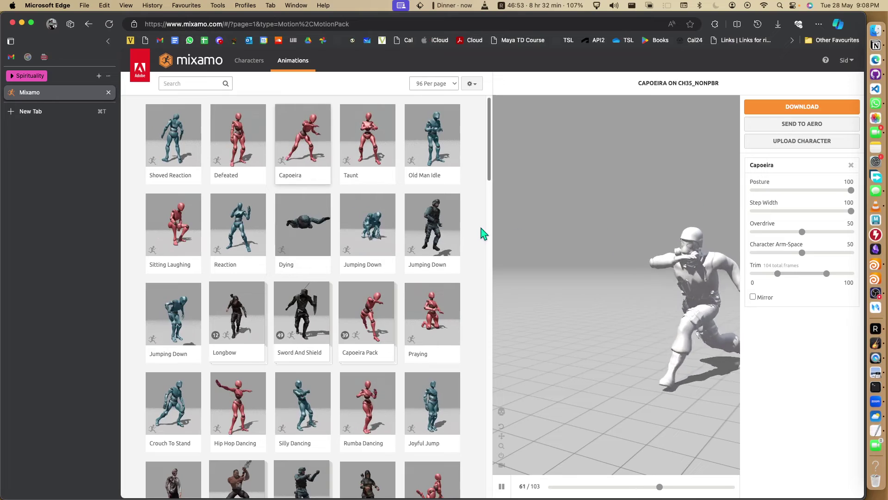
pyautogui.scroll(-10, 432, 268)
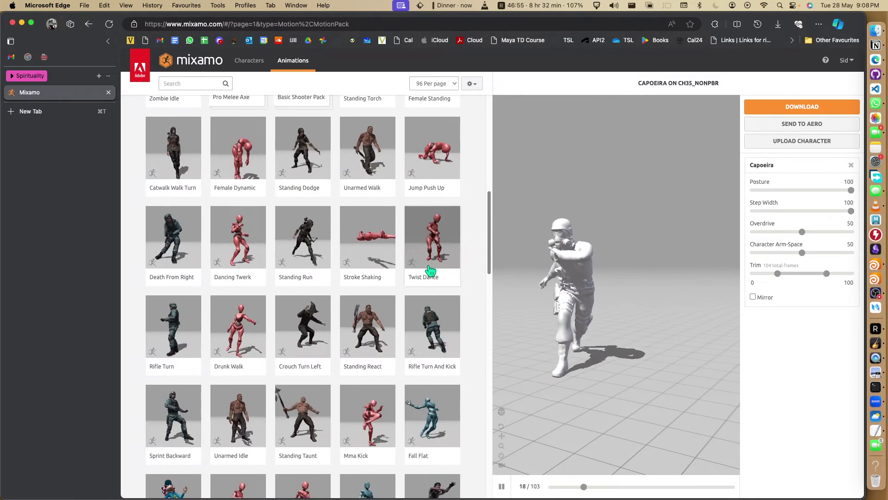
pyautogui.scroll(-20, 430, 271)
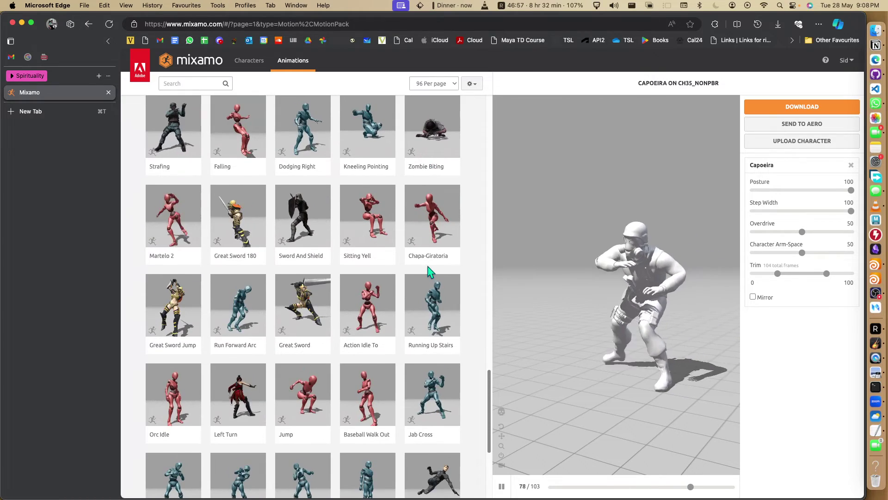
pyautogui.scroll(-5, 429, 271)
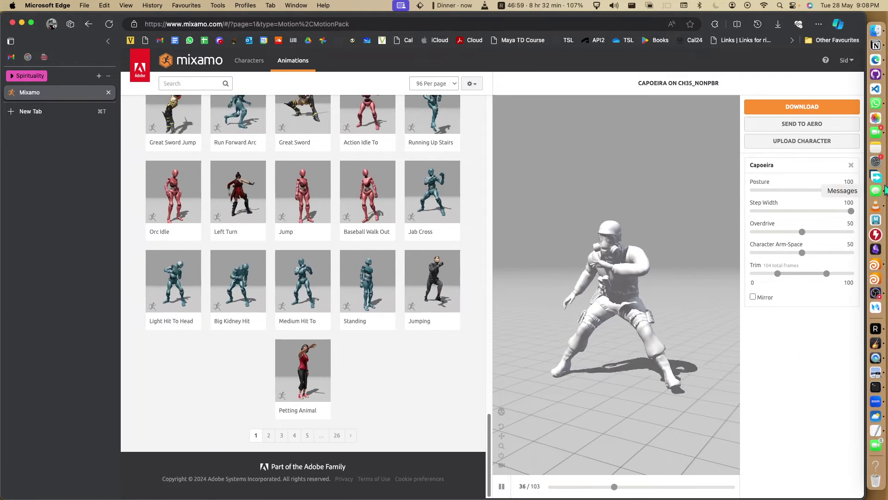
# - Return to Houdini and undo the recent key deletions, keying and posing of the torso controls
pyautogui.click(876, 265)
pyautogui.press('super+z')
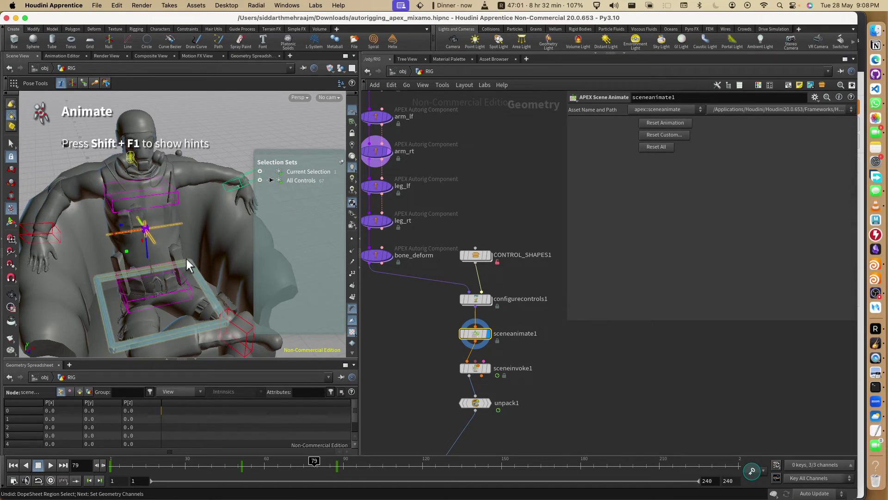
pyautogui.press('super+z')
pyautogui.press('super+z')
pyautogui.press('super+z')
pyautogui.press('super+z')
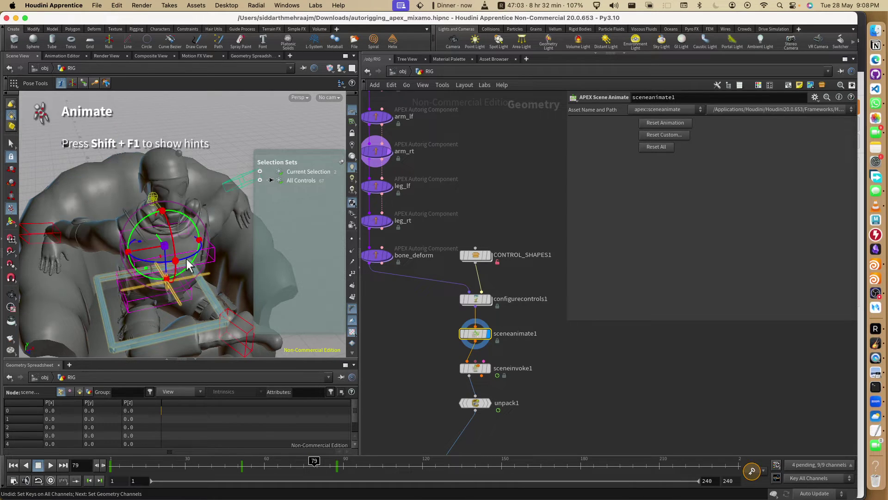
pyautogui.press('super+z')
pyautogui.press('super+z')
pyautogui.press('super+z')
pyautogui.press('super+z')
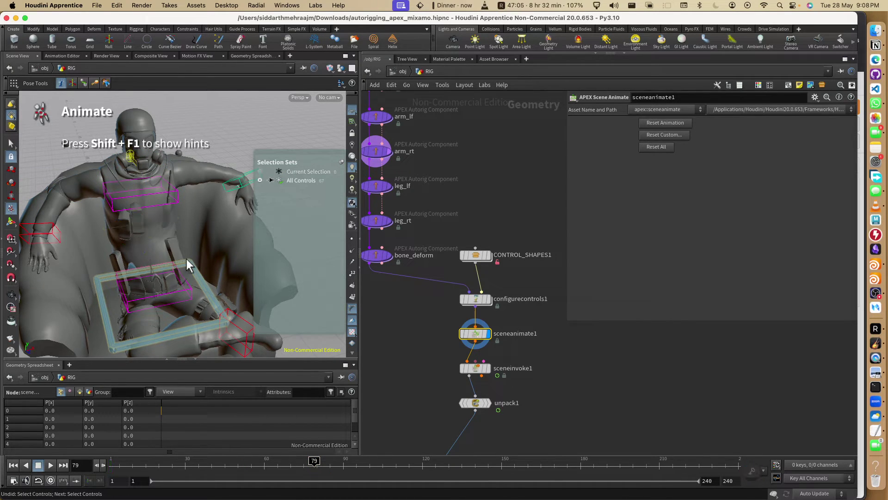
# - Scrub the timeline through the torso motion and examine the character from the side around frame 82
pyautogui.moveTo(204, 461); pyautogui.dragTo(288, 460)
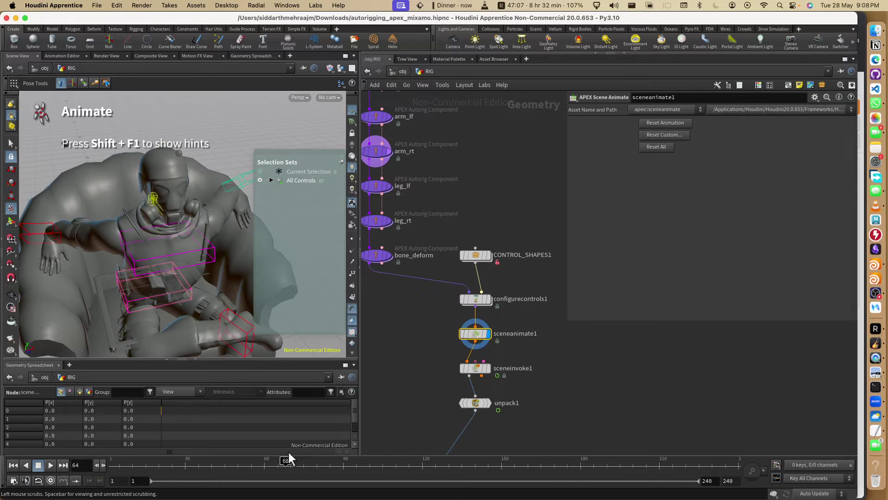
pyautogui.press('super+z')
pyautogui.keyDown('alt'); pyautogui.moveTo(176, 277); pyautogui.dragTo(185, 254); pyautogui.keyUp('alt')
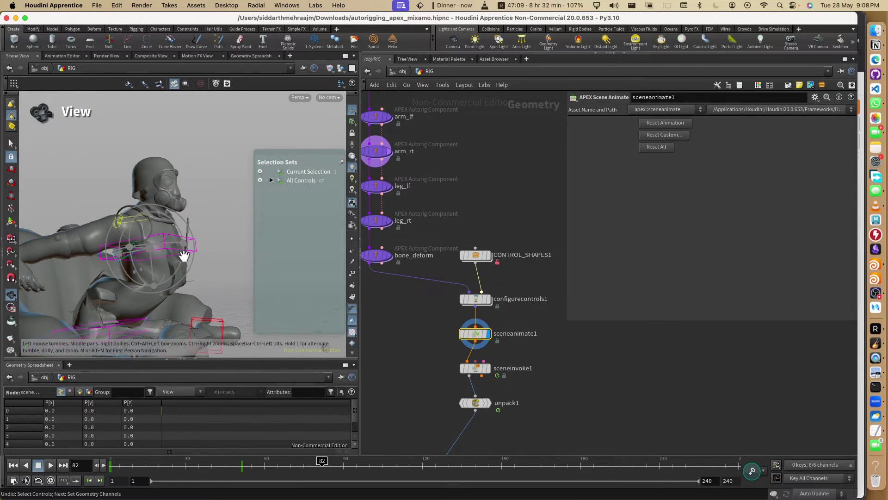
# - Switch to Mixamo in Edge, browse the character library and load the Joe character
pyautogui.click(876, 60)
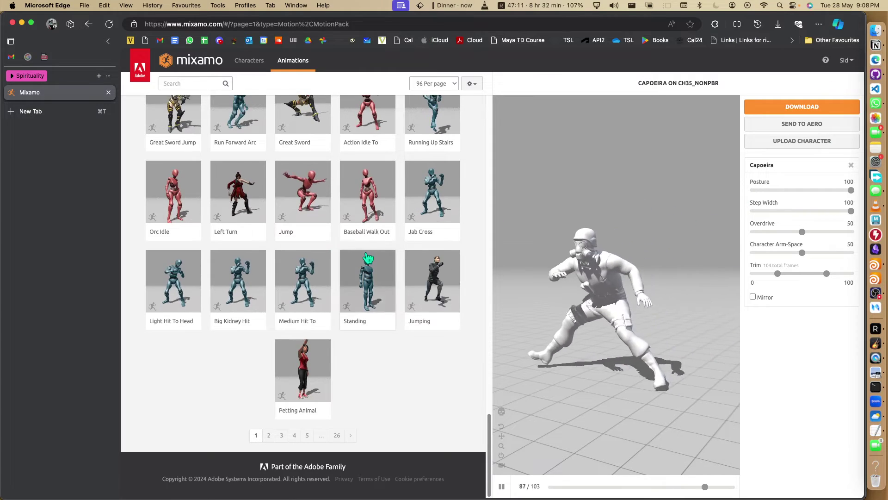
pyautogui.scroll(15, 368, 257)
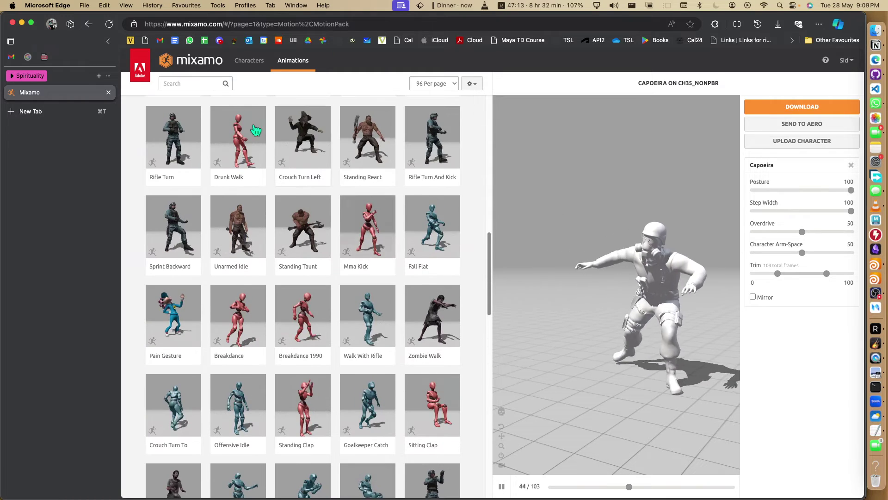
pyautogui.click(255, 72)
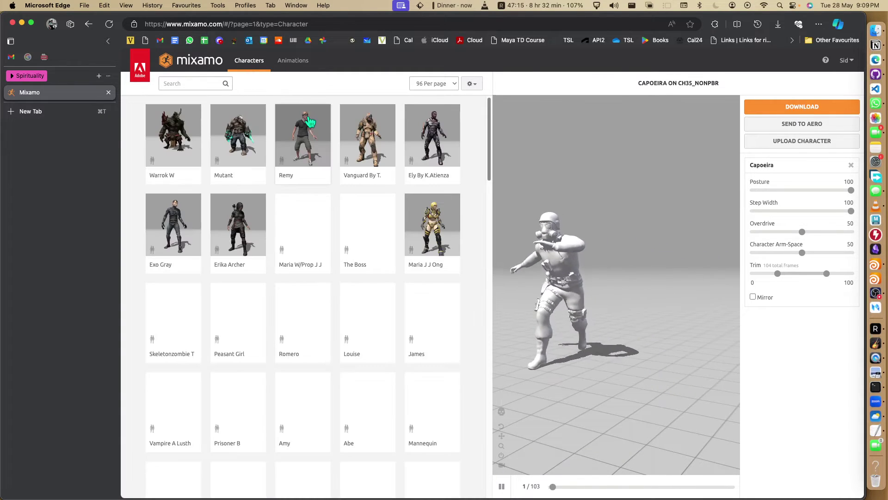
pyautogui.scroll(-10, 401, 179)
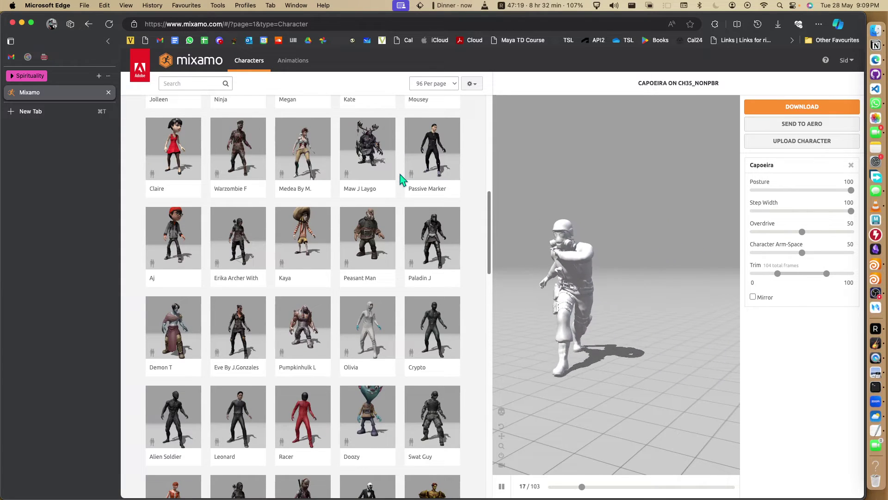
pyautogui.scroll(-1, 402, 180)
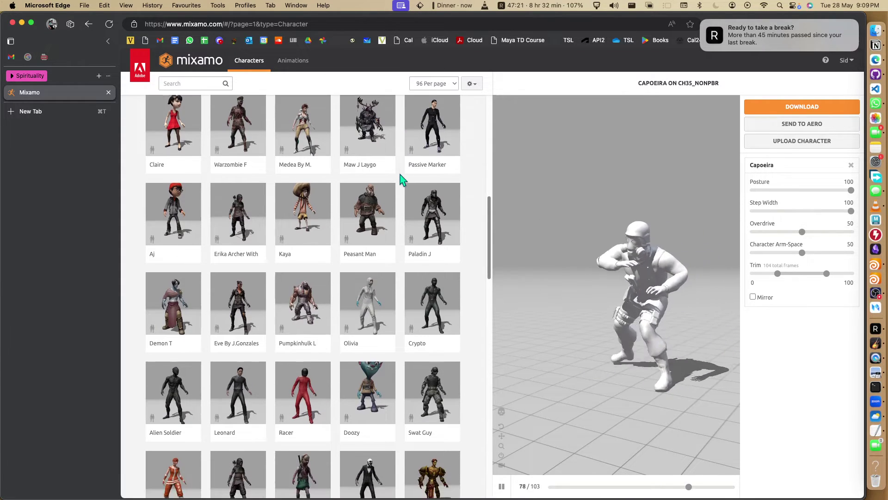
pyautogui.scroll(-7, 401, 180)
pyautogui.scroll(-3, 402, 179)
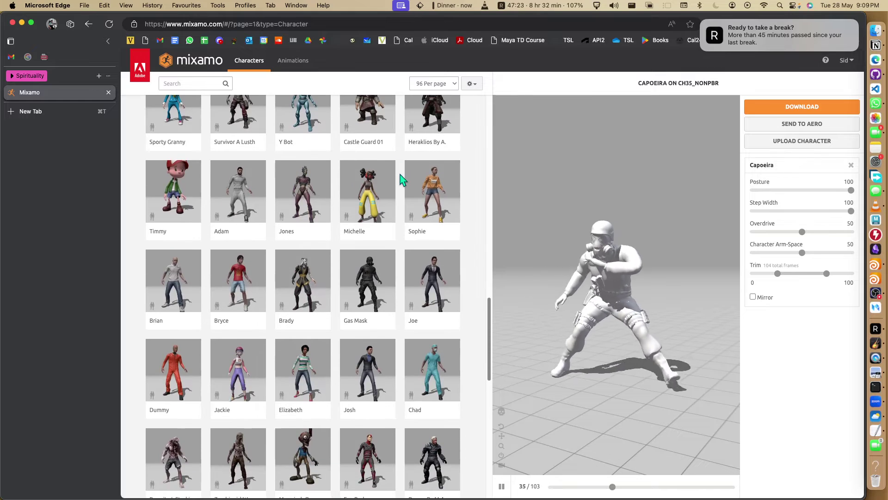
pyautogui.click(447, 265)
pyautogui.click(680, 186)
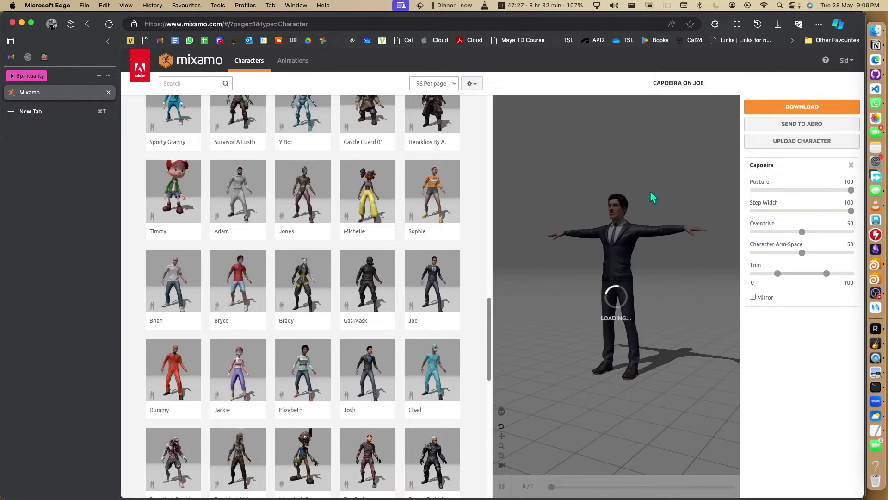
# - Remove the Capoeira animation from Joe and download the character as FBX Binary (.fbx) in T-pose
pyautogui.click(801, 107)
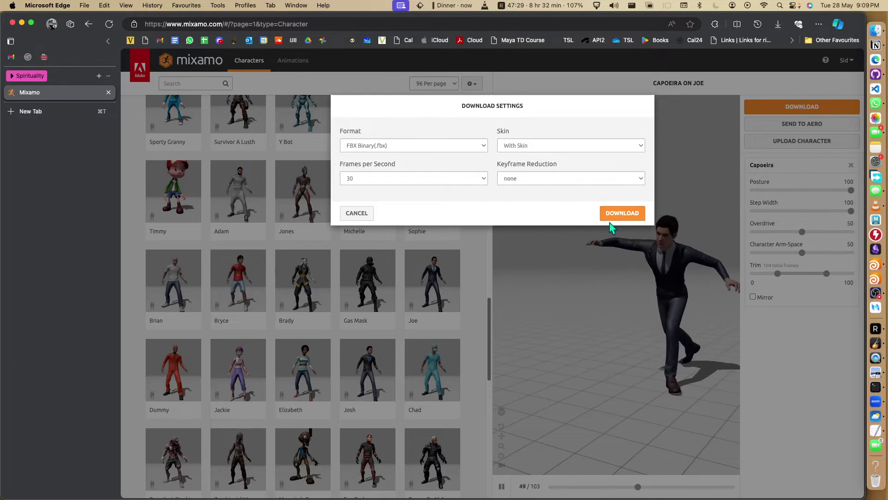
pyautogui.click(357, 213)
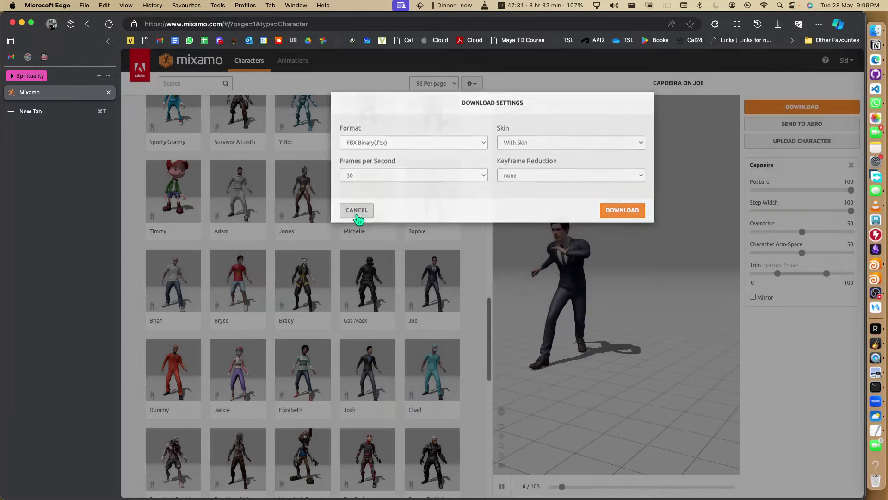
pyautogui.click(851, 166)
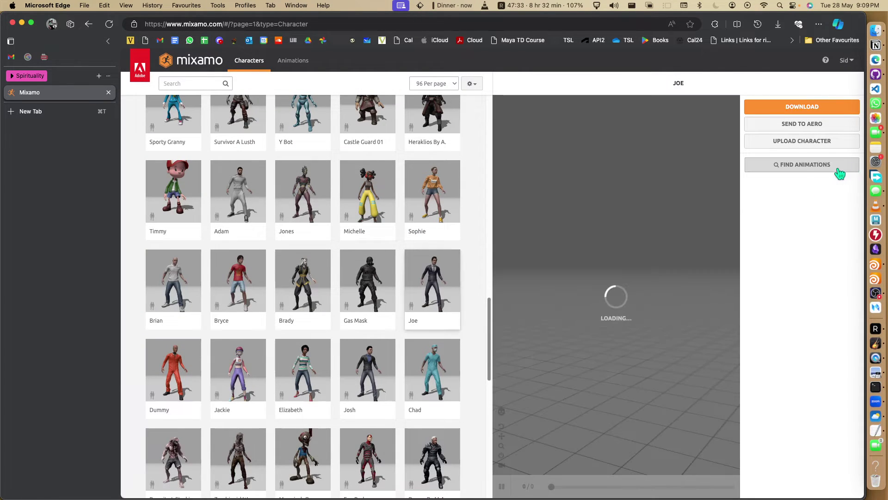
pyautogui.click(807, 107)
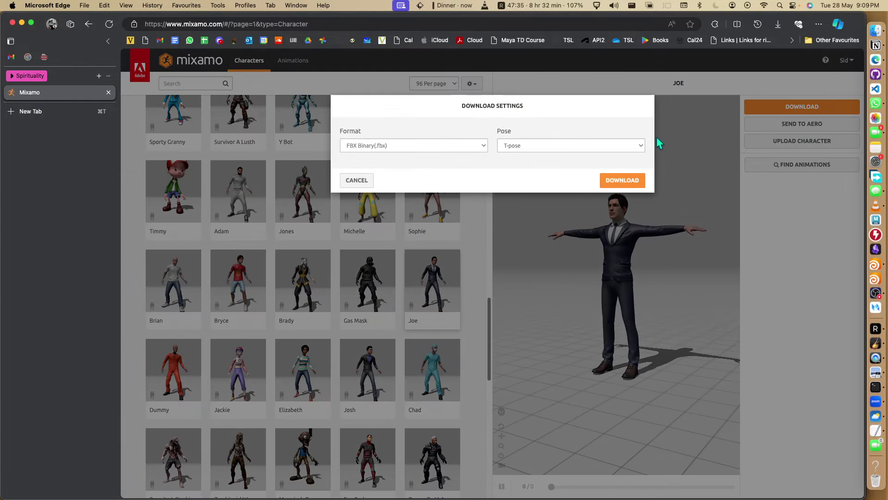
pyautogui.click(614, 181)
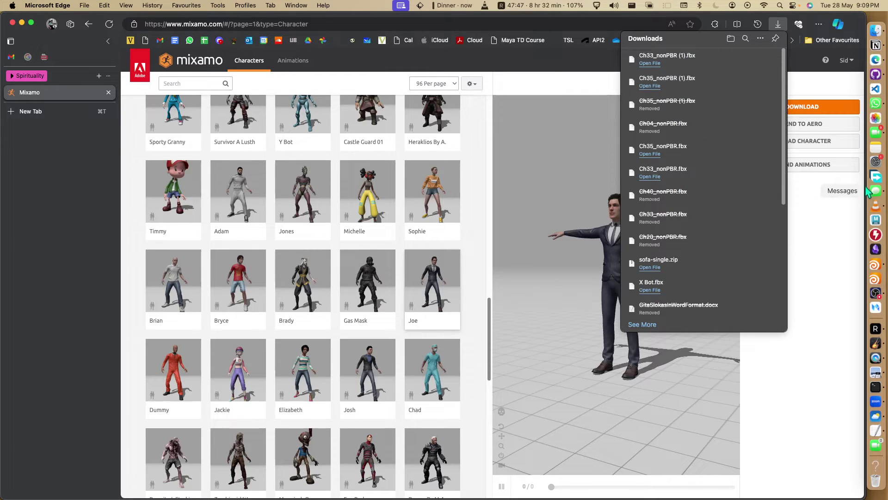
# - Switch to Houdini and load Ch33_nonPBR (1).fbx as the FBX file of the character import node inside Geo_Import
pyautogui.click(876, 368)
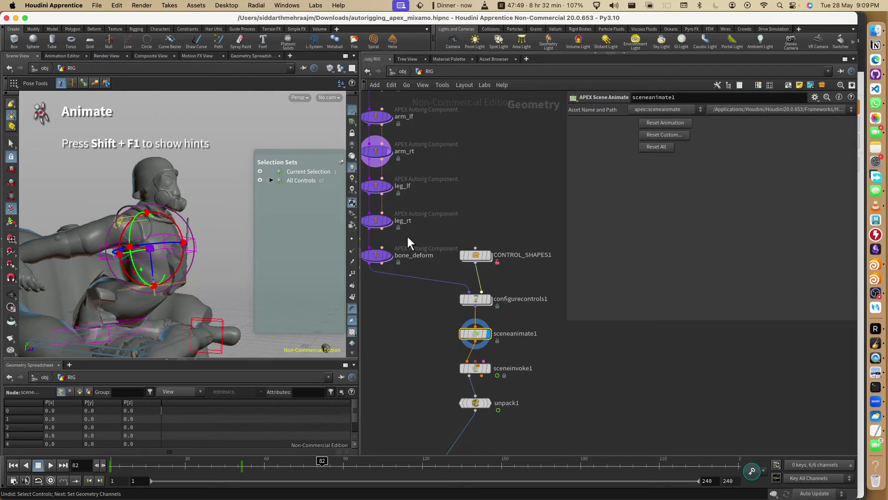
pyautogui.click(403, 71)
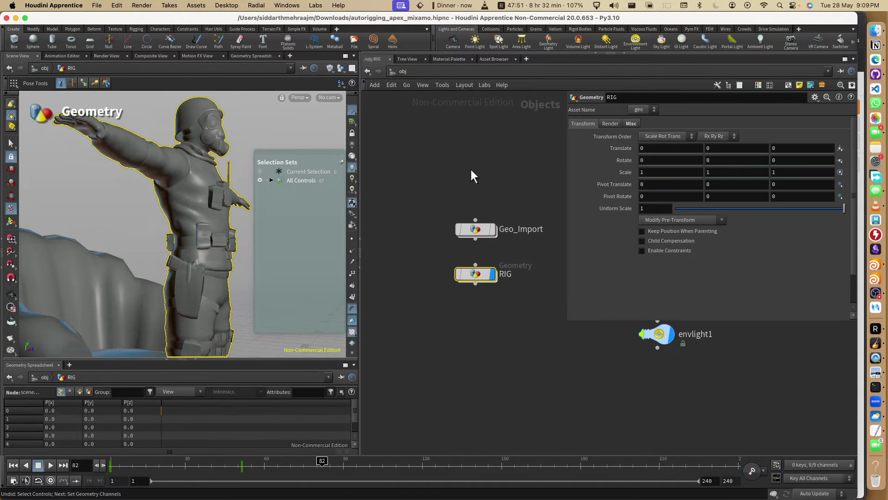
pyautogui.click(475, 229)
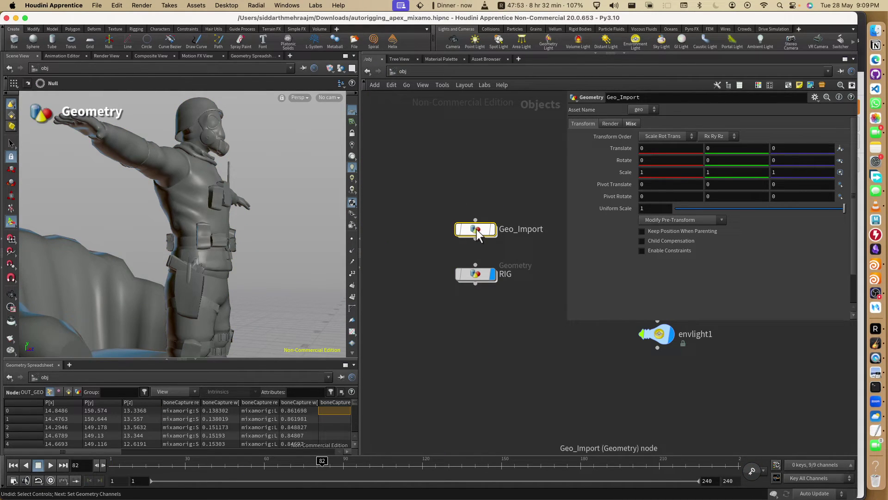
pyautogui.doubleClick(476, 229)
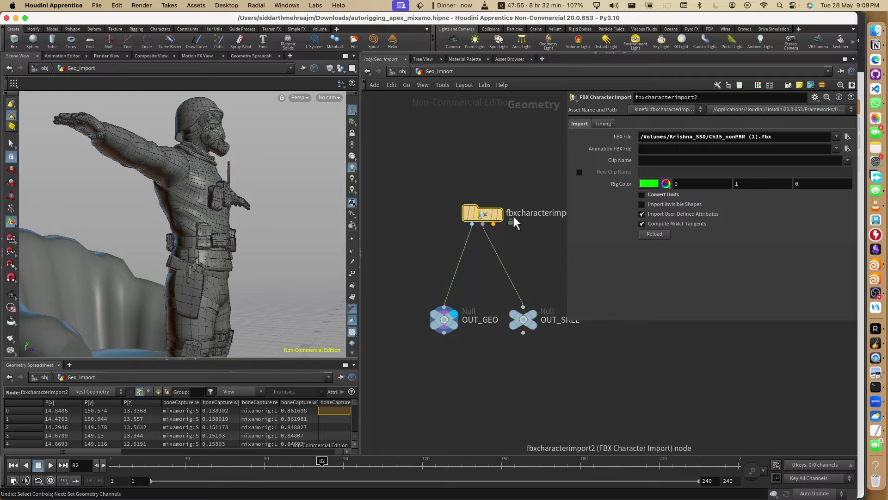
pyautogui.click(848, 137)
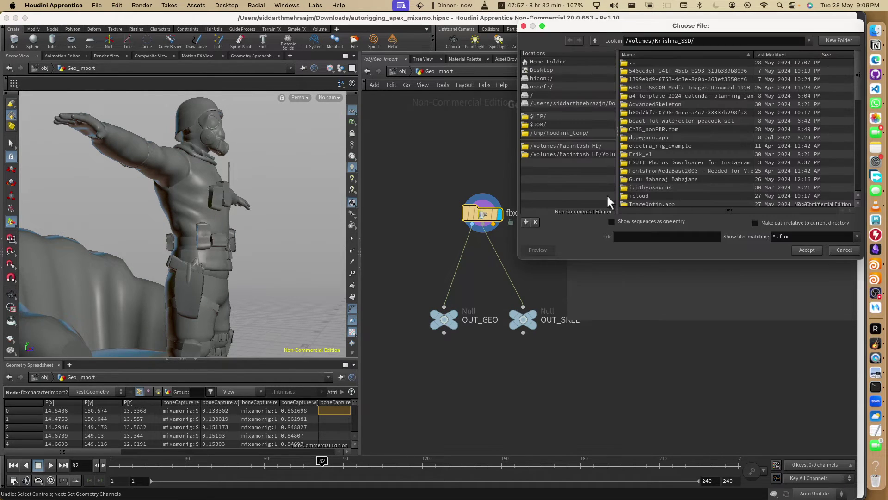
pyautogui.scroll(-5, 646, 187)
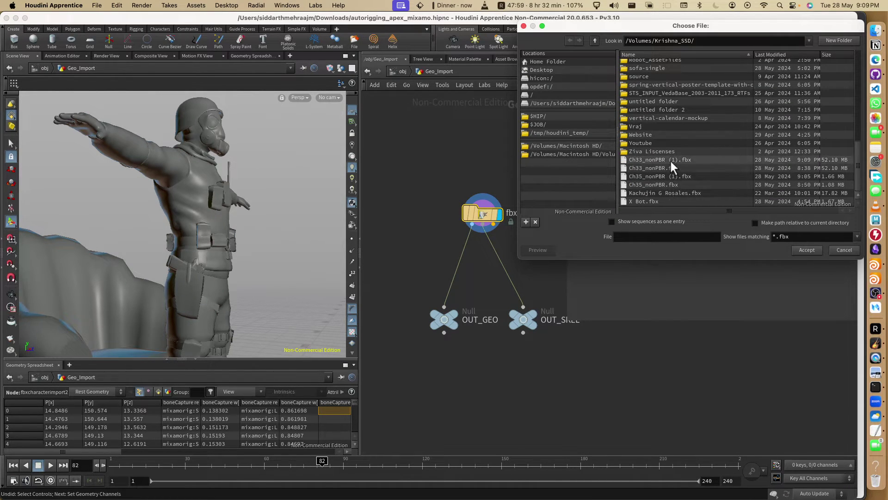
pyautogui.doubleClick(669, 176)
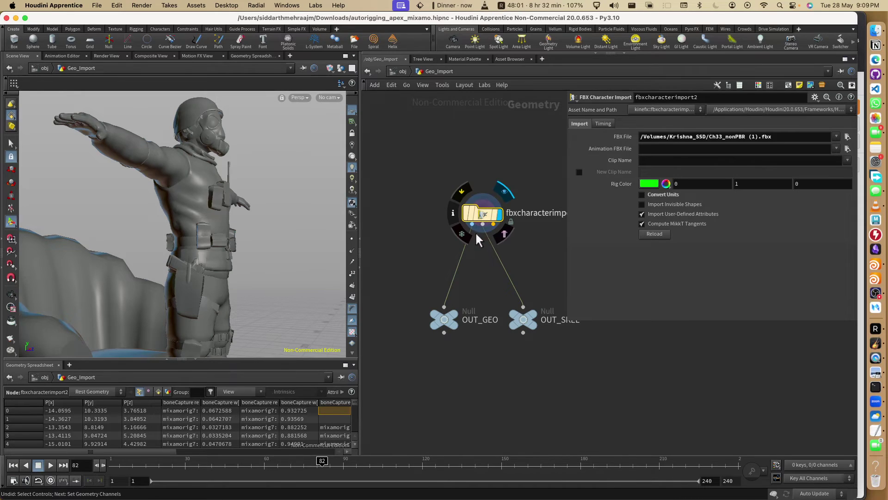
# - Display the OUT_SKEL null in Geo_Import and the bone_deform component in RIG to check the newly imported character
pyautogui.click(537, 320)
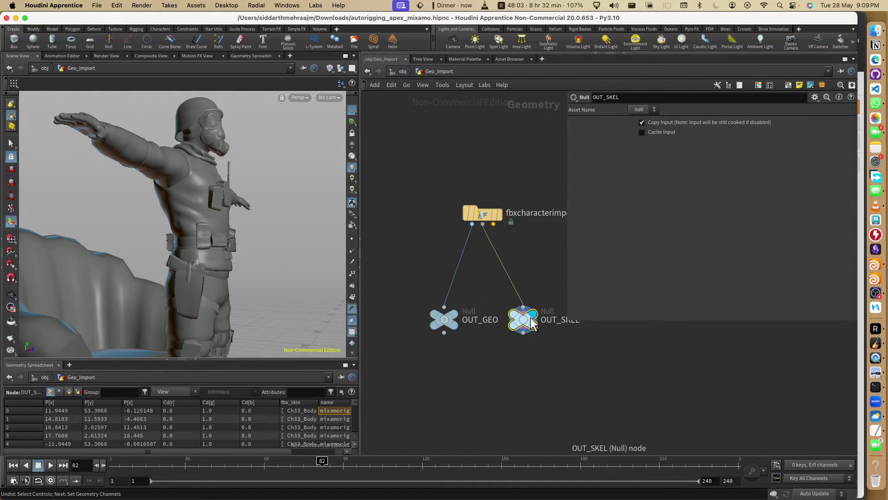
pyautogui.click(403, 71)
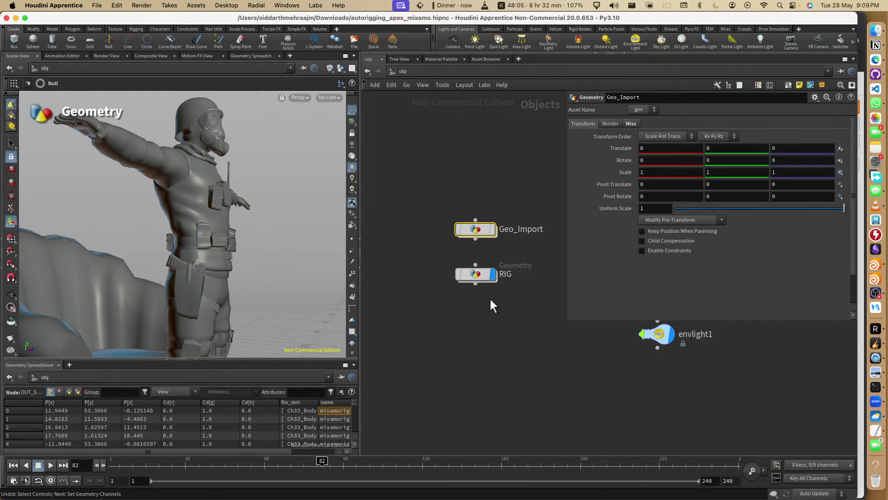
pyautogui.doubleClick(476, 276)
pyautogui.click(389, 255)
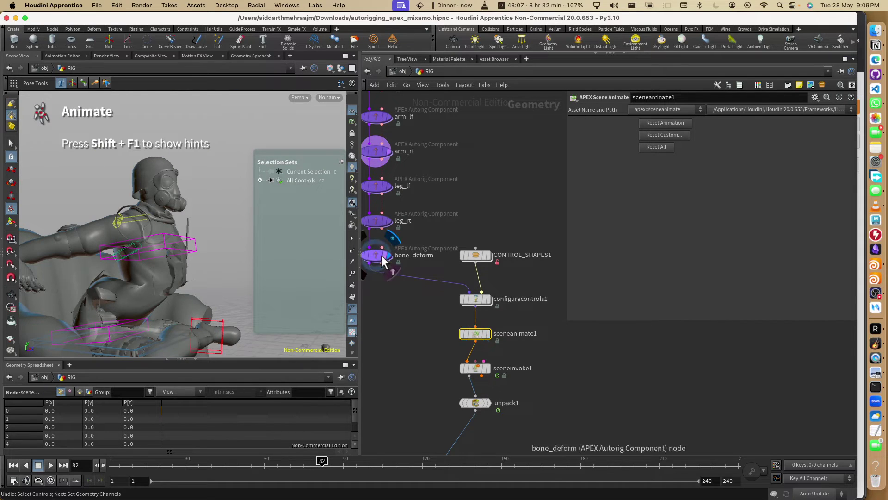
pyautogui.click(377, 255)
pyautogui.hotkey('space', 'h')
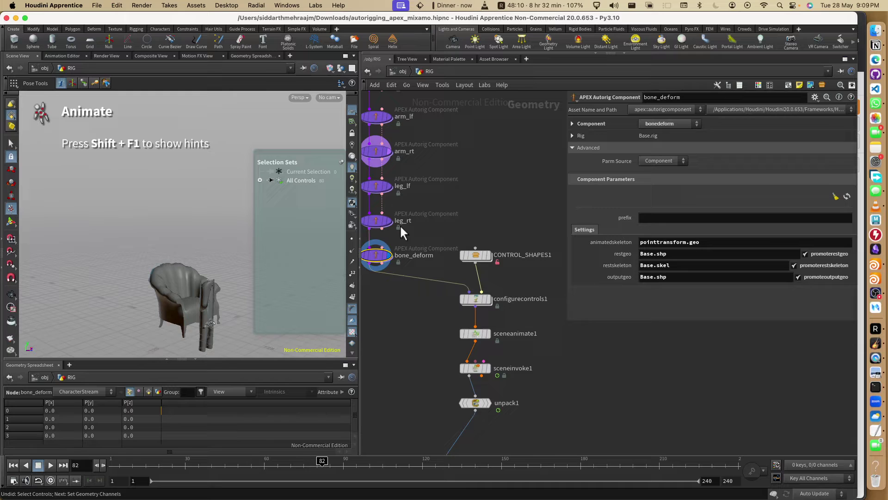
# - Select the SKEL object merge in RIG and examine the imported skeleton's joint names in the geometry spreadsheet
pyautogui.scroll(5, 400, 224)
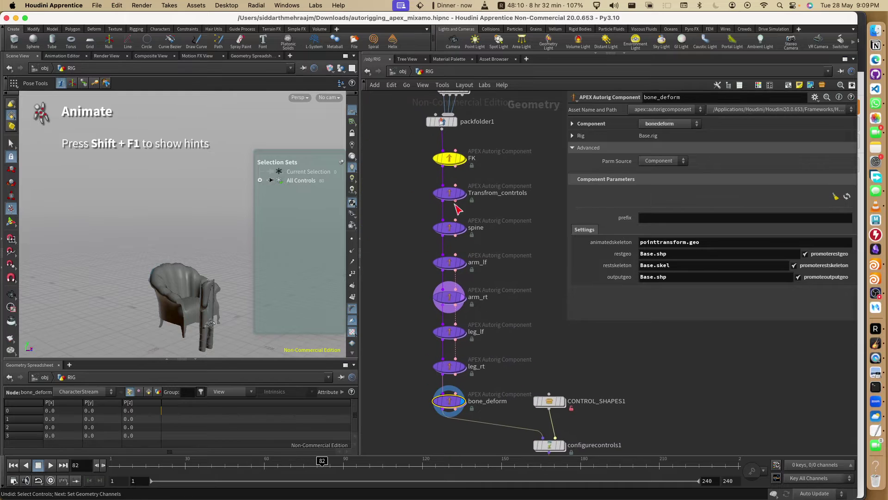
pyautogui.scroll(8, 463, 193)
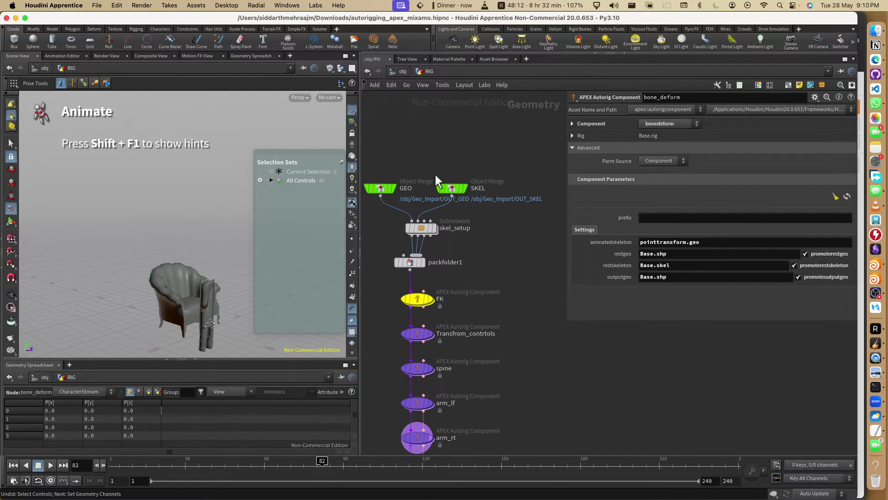
pyautogui.click(463, 191)
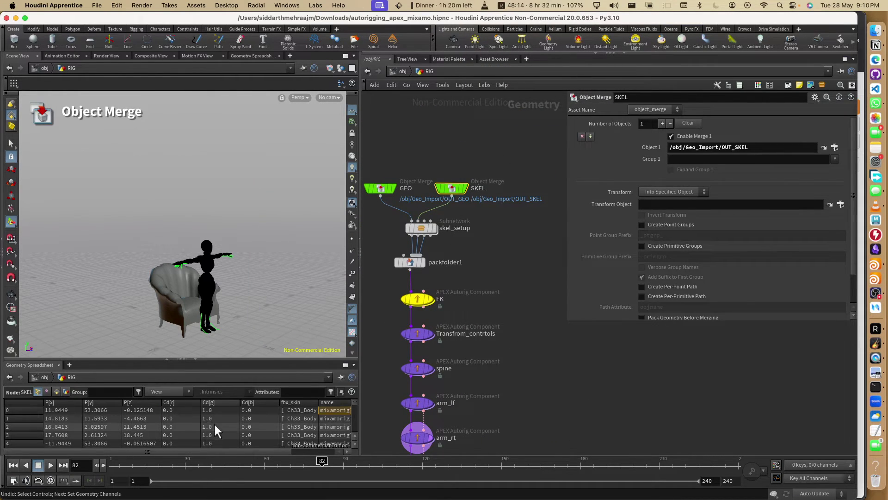
pyautogui.scroll(-2, 214, 423)
pyautogui.scroll(-3, 214, 423)
pyautogui.hscroll(2, 231, 435)
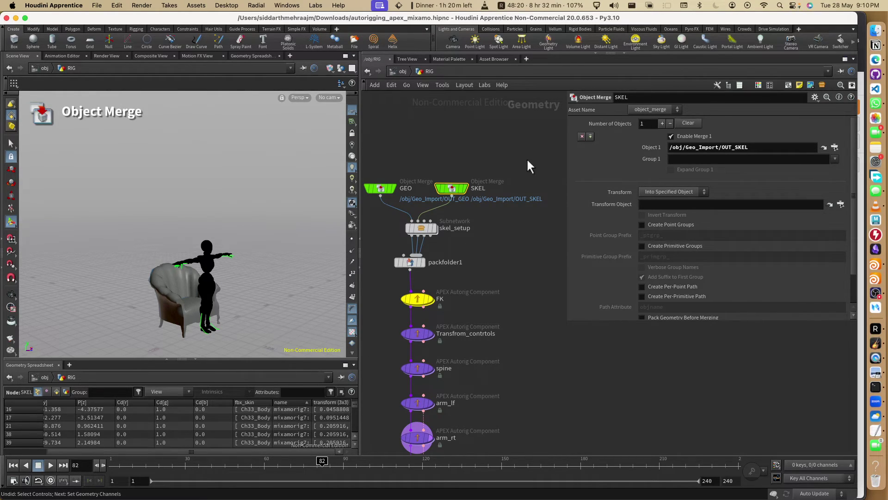
# - Inside skel_setup, set the replaced joint-name prefix to mixamorig7: in both the python1 code and the skeleton's attribute wrangle
pyautogui.doubleClick(414, 231)
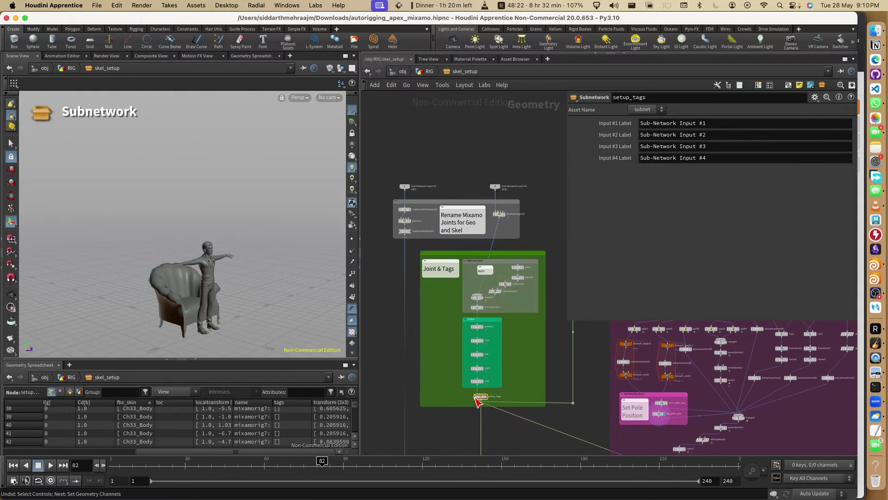
pyautogui.click(398, 219)
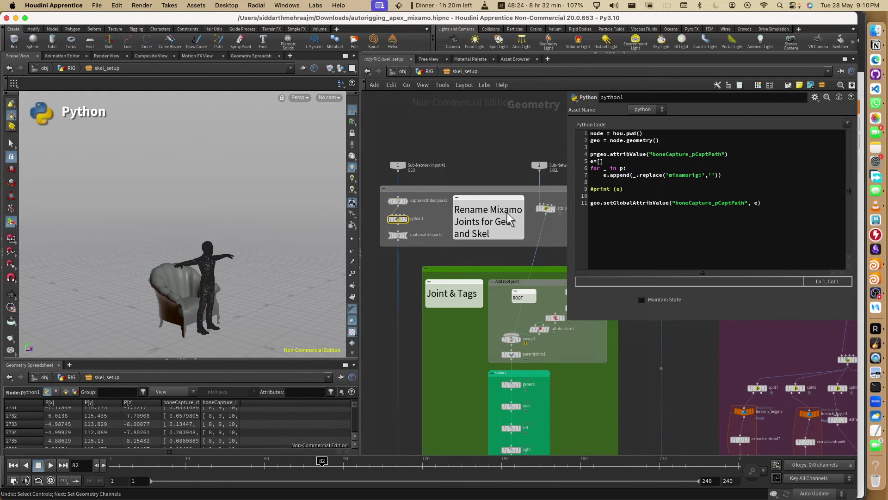
pyautogui.click(699, 175)
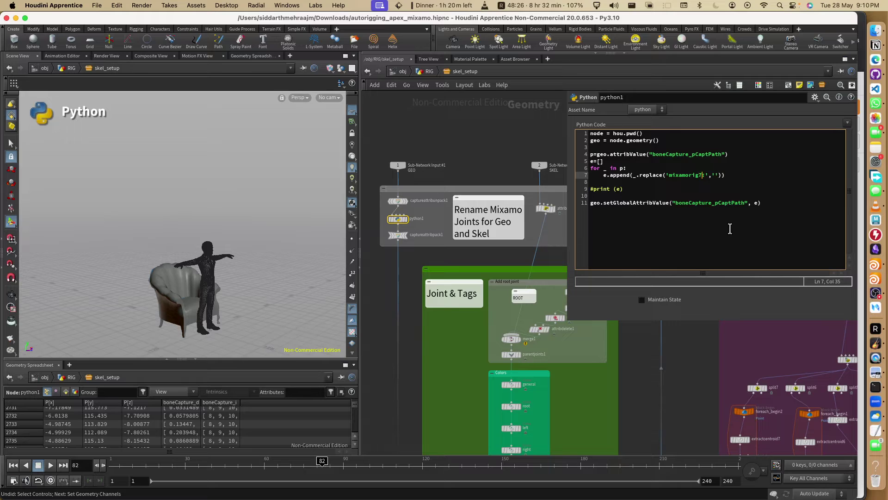
pyautogui.click(547, 208)
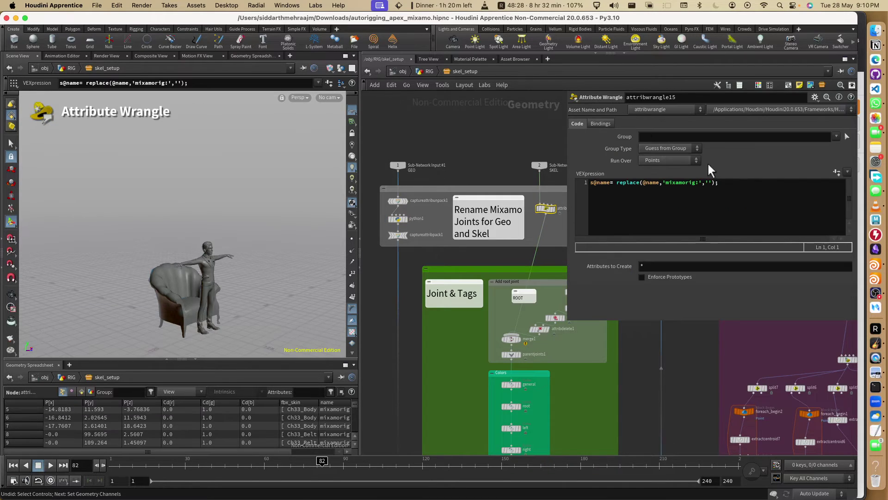
pyautogui.click(696, 182)
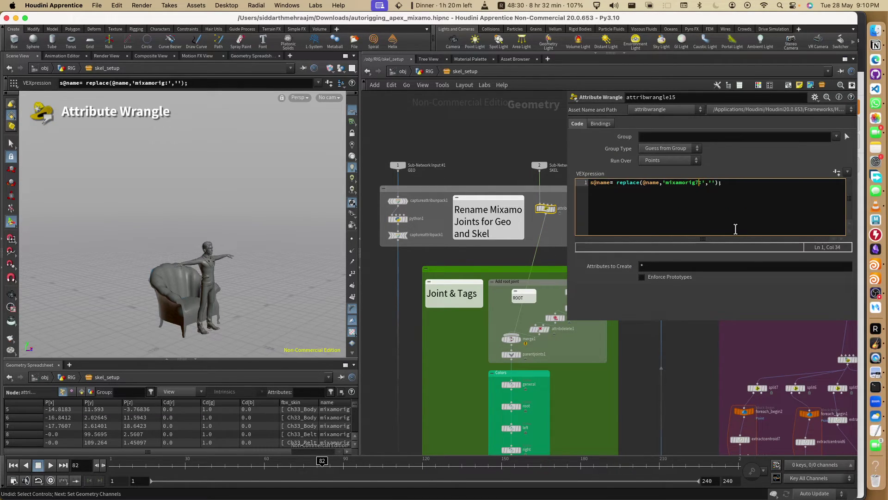
pyautogui.click(408, 212)
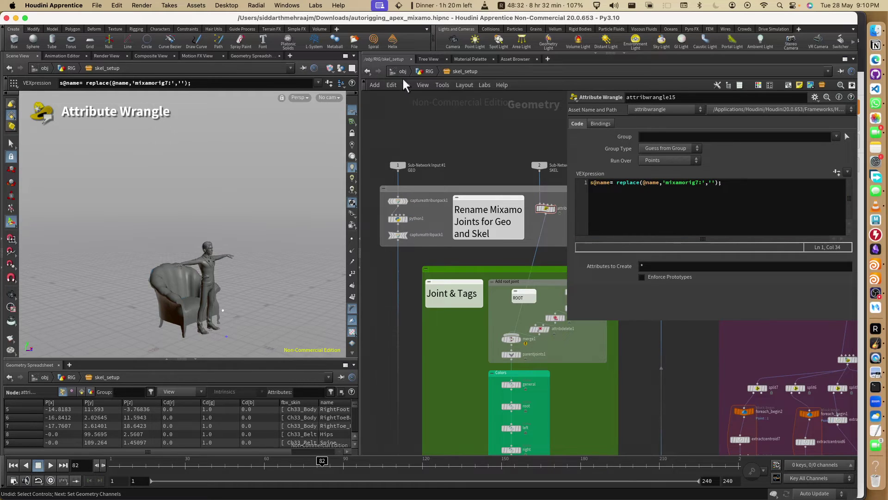
# - Return to the RIG network and display bone_deform and configurecontrols1 to check the character and its controls
pyautogui.click(429, 71)
pyautogui.scroll(-10, 488, 329)
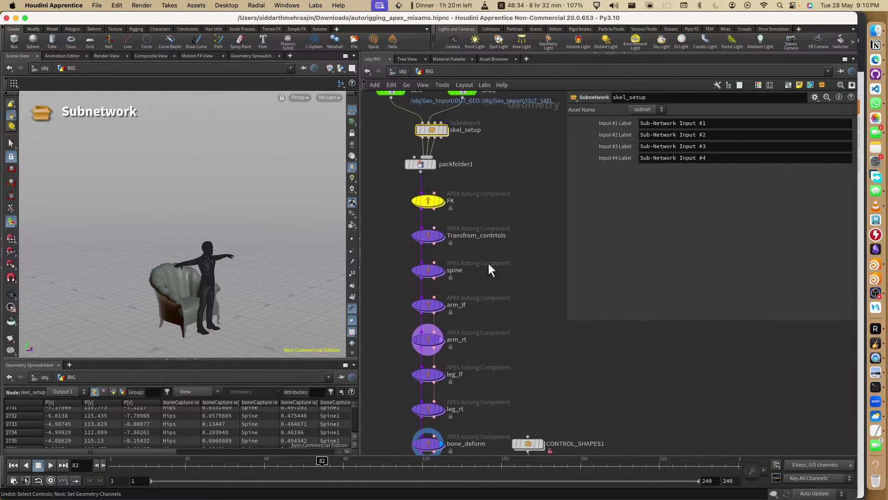
pyautogui.click(427, 269)
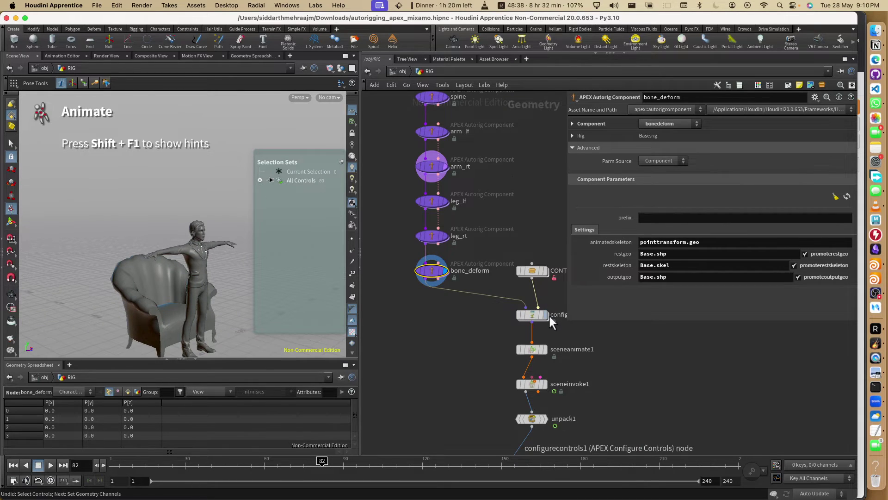
pyautogui.click(533, 315)
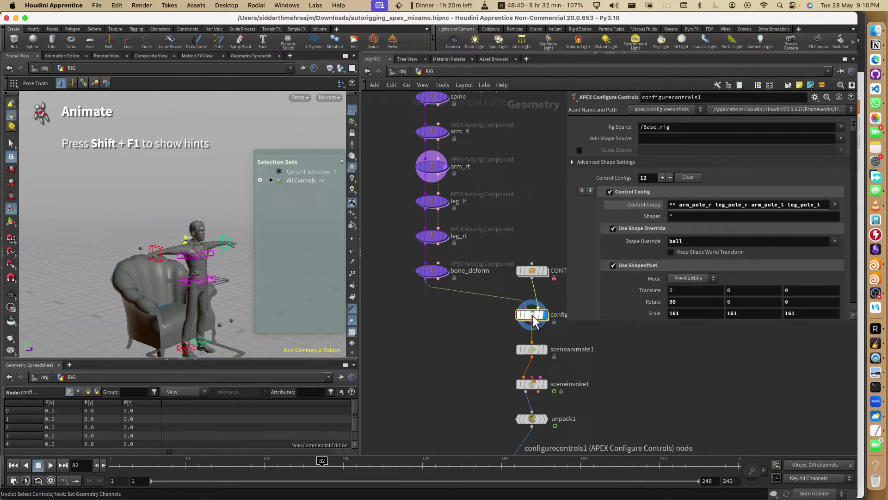
# - Display sceneanimate1 and apply a custom reset to Base.rig, Base.shp, Base.skel and Guides.skel, leaving the animation out
pyautogui.click(532, 349)
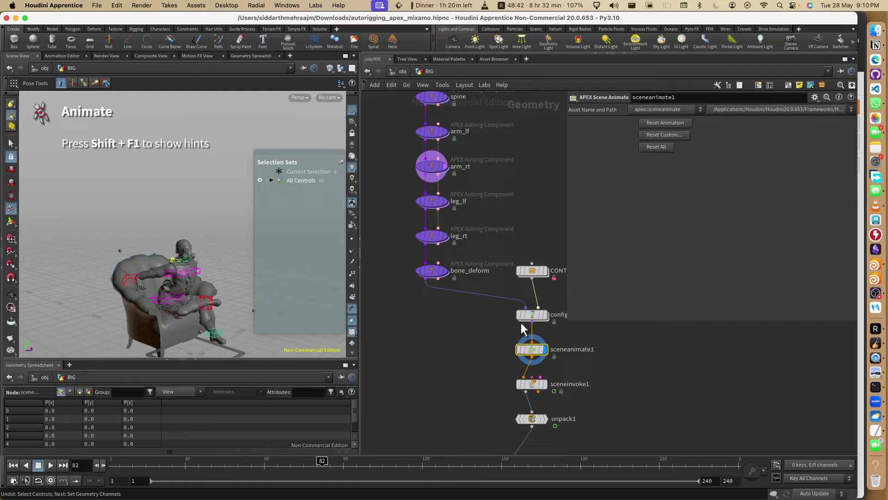
pyautogui.click(661, 134)
pyautogui.click(625, 49)
pyautogui.keyDown('shift'); pyautogui.click(629, 70); pyautogui.keyUp('shift')
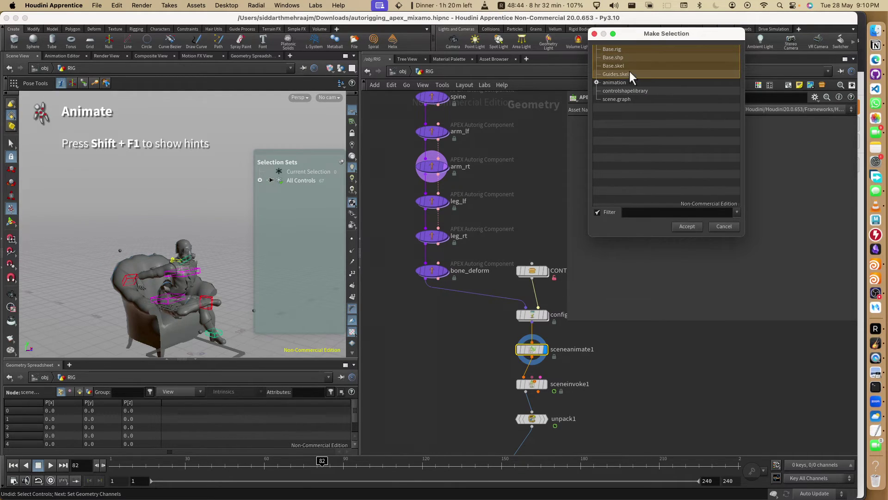
pyautogui.click(688, 226)
pyautogui.press('Escape')
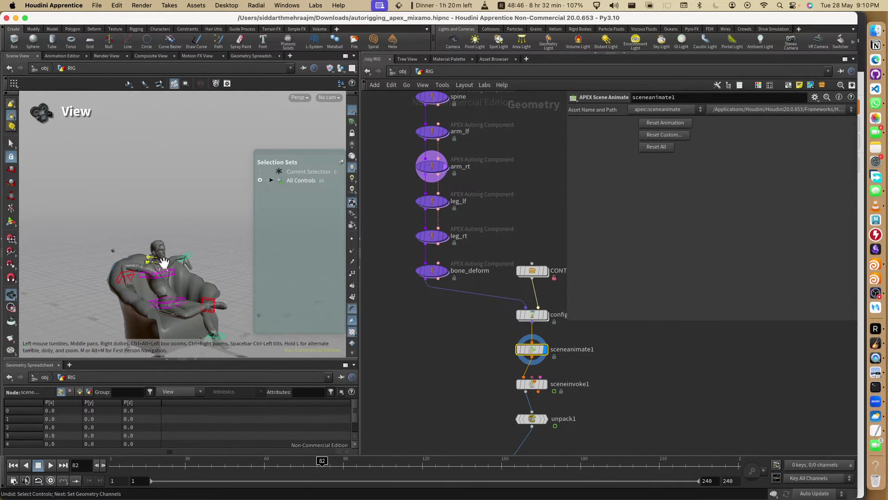
# - Nudge the seated character's waist control at frame 82 and scrub the timeline to frame 54 to review the torso motion
pyautogui.moveTo(165, 263); pyautogui.dragTo(135, 277)
pyautogui.scroll(5, 166, 293)
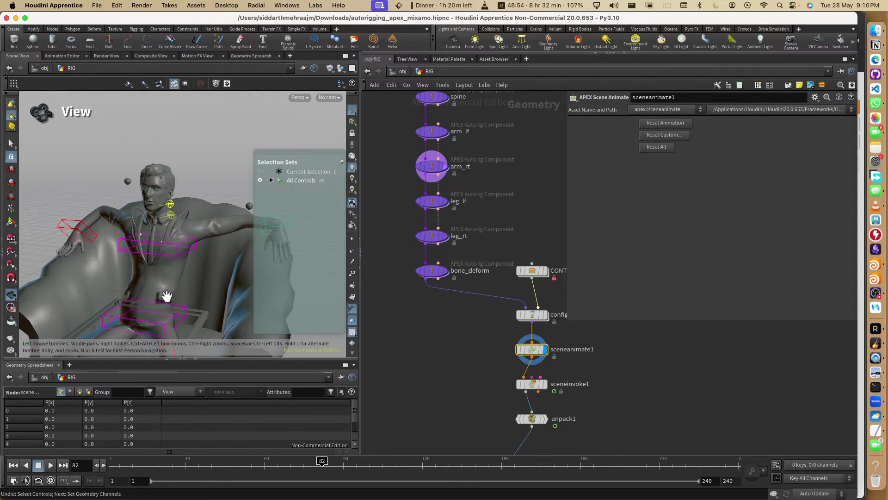
pyautogui.press('Escape')
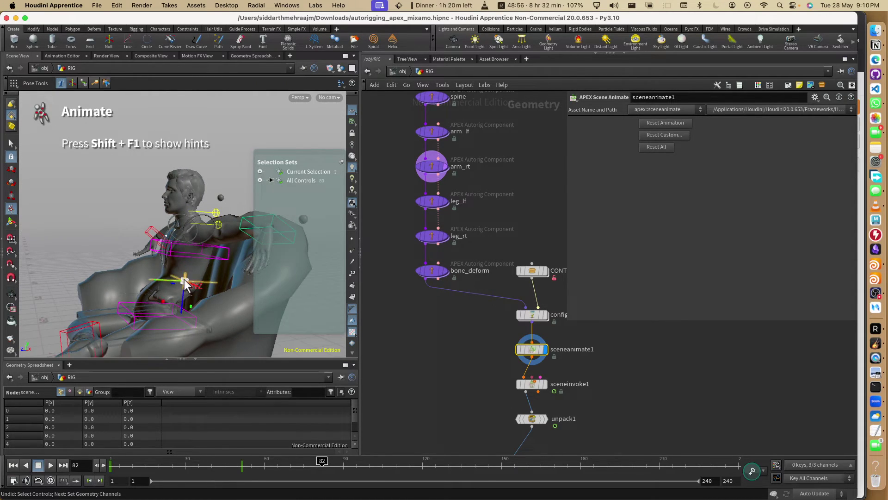
pyautogui.click(185, 281)
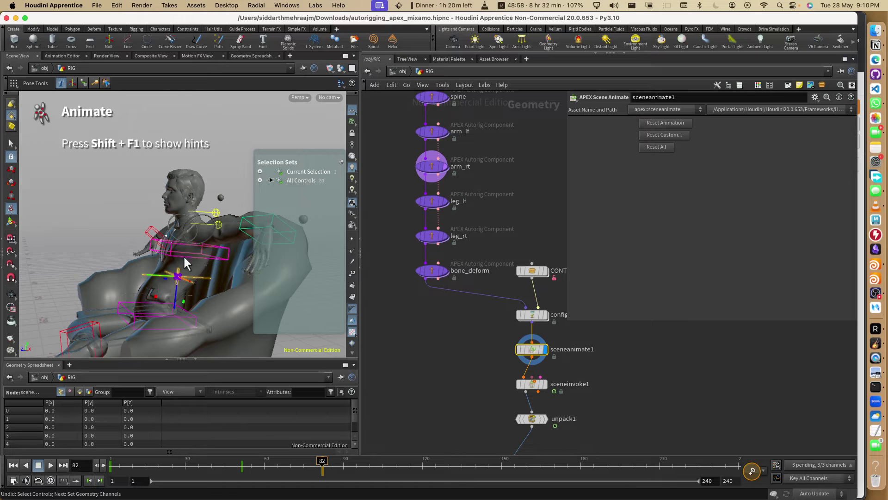
pyautogui.press('Escape')
pyautogui.moveTo(185, 264); pyautogui.dragTo(296, 279)
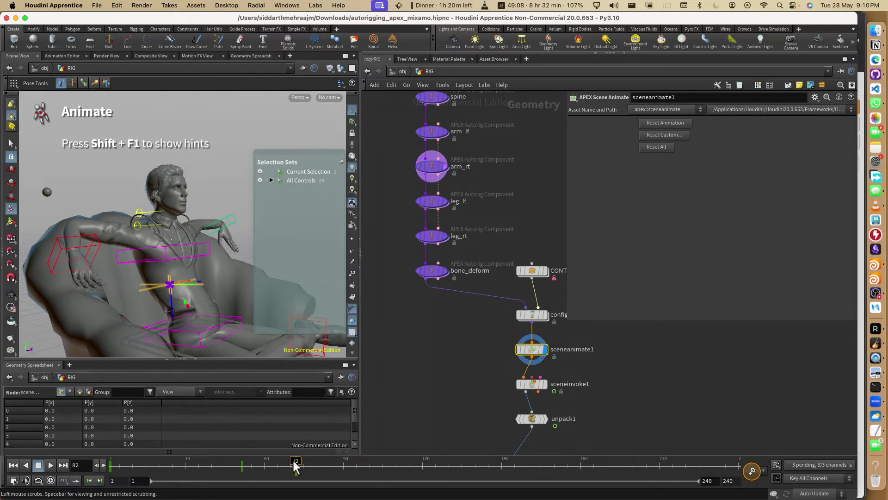
pyautogui.moveTo(295, 466)
pyautogui.mouseDown()
pyautogui.moveTo(42, 465)
pyautogui.moveTo(205, 474)
pyautogui.moveTo(239, 465)
pyautogui.moveTo(162, 475)
pyautogui.mouseUp()
pyautogui.moveTo(139, 468); pyautogui.dragTo(251, 461)
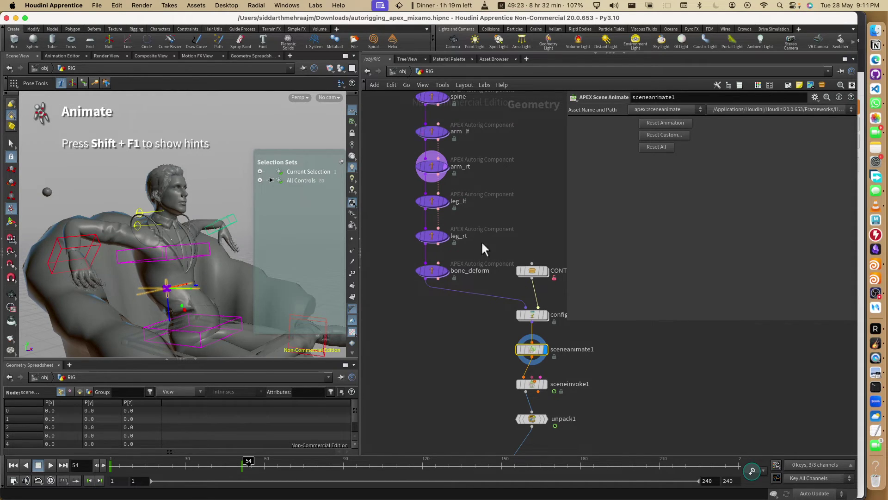
# - Move the sceneanimate1 node out of the main chain's column and review its custom reset choices without applying a reset
pyautogui.scroll(-5, 407, 339)
pyautogui.moveTo(529, 259); pyautogui.dragTo(418, 351)
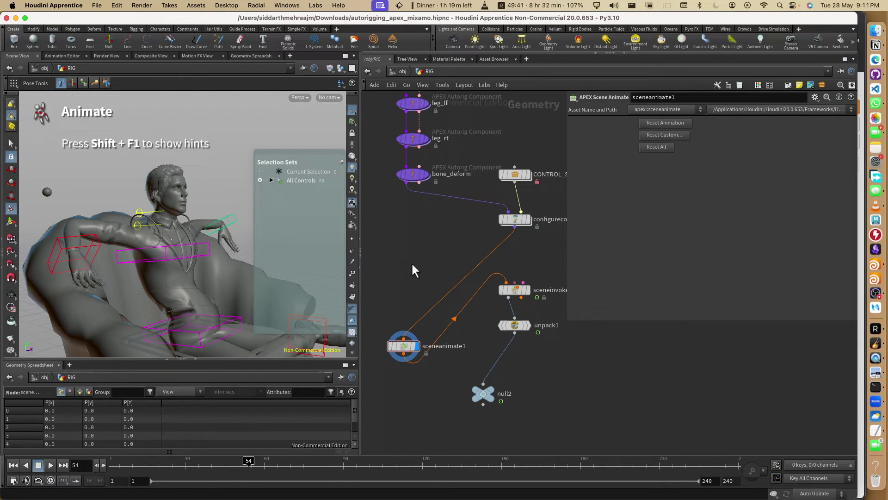
pyautogui.moveTo(390, 354)
pyautogui.click(679, 135)
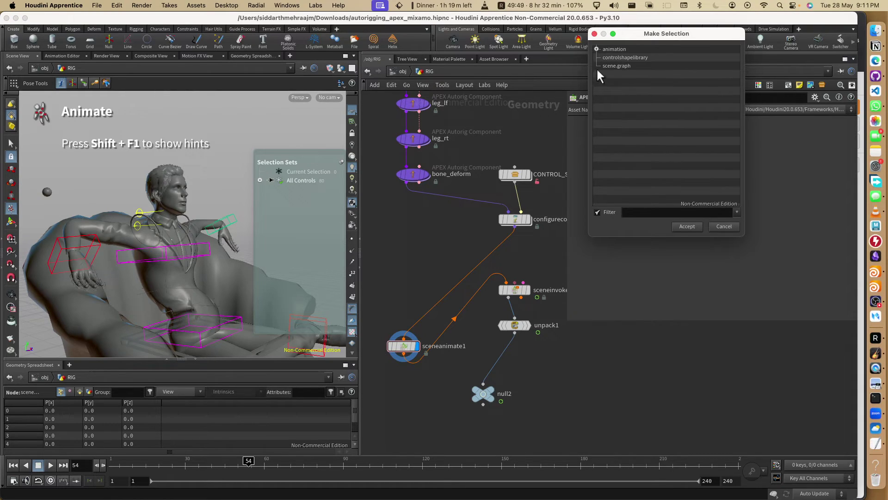
pyautogui.click(724, 227)
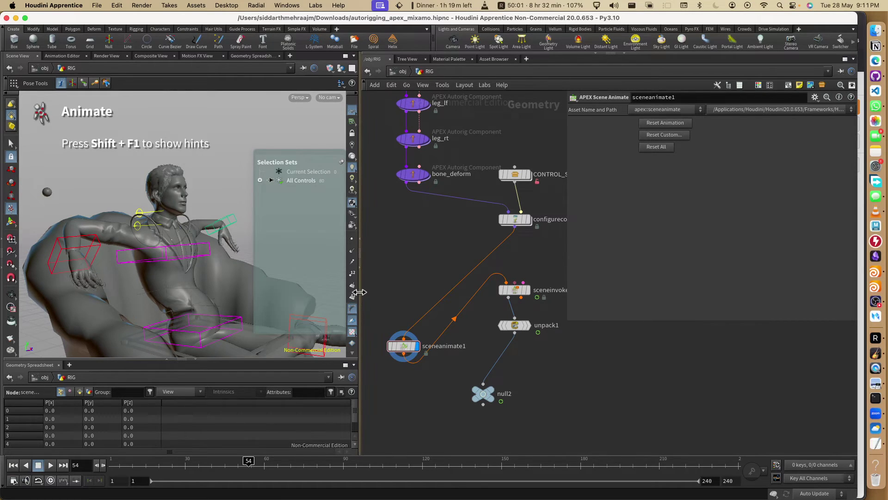
# - Widen the viewport, switch to Microsoft Edge and look over the SideFX KineFX content page and its author's profile
pyautogui.moveTo(359, 289); pyautogui.dragTo(517, 289)
pyautogui.click(876, 61)
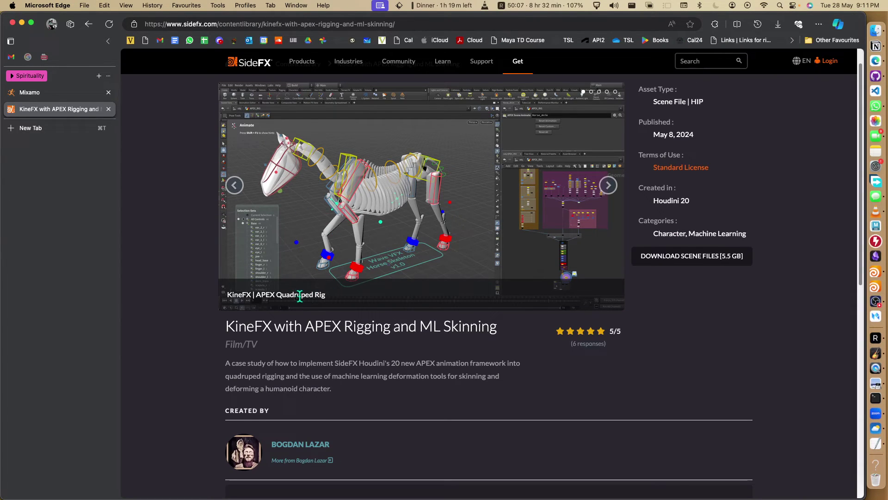
pyautogui.scroll(-4, 300, 294)
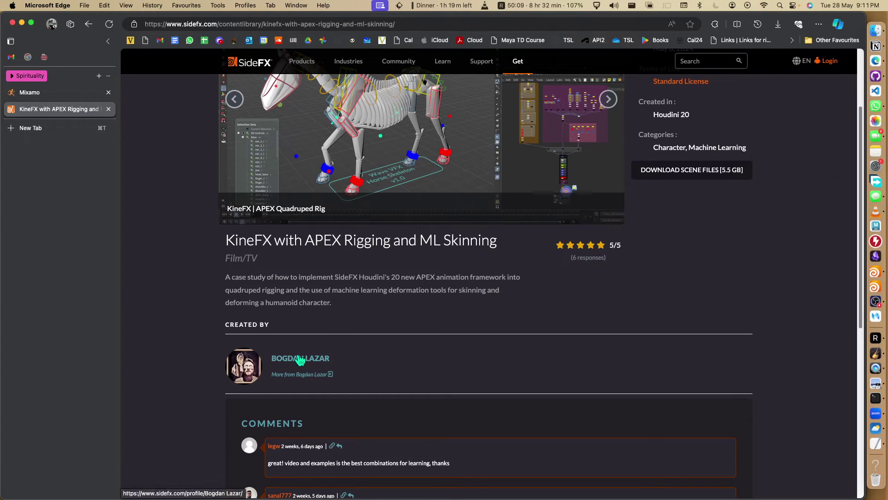
pyautogui.click(299, 360)
pyautogui.scroll(-1, 463, 278)
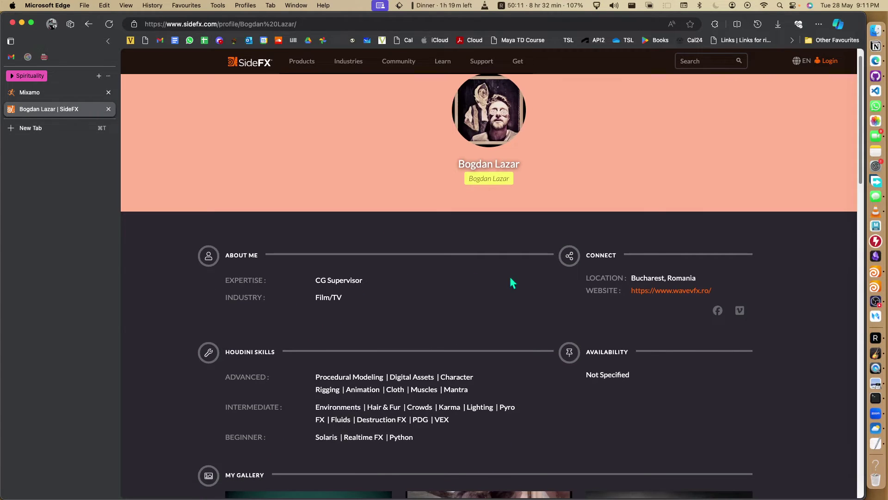
pyautogui.scroll(-10, 648, 293)
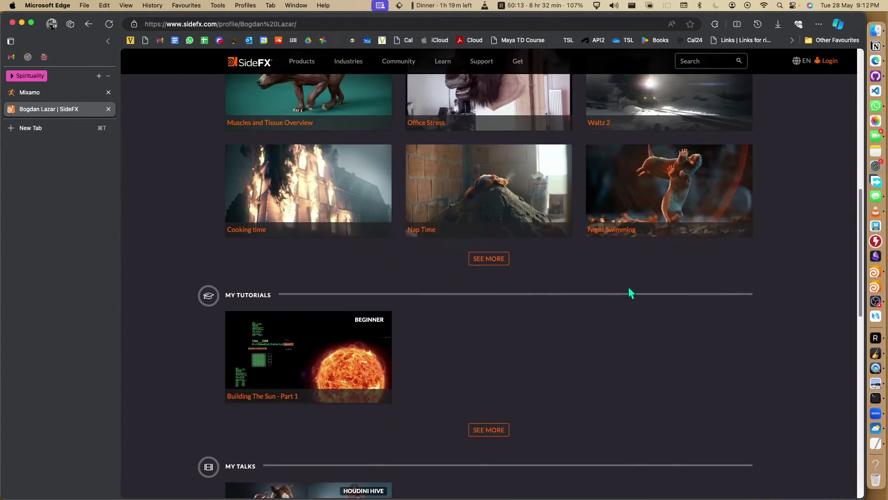
pyautogui.scroll(3, 630, 292)
# - Go back to the KineFX content page, copy its title and open YouTube, continuing past the site blocker
pyautogui.press('super+bracketleft')
pyautogui.moveTo(226, 239); pyautogui.dragTo(512, 246)
pyautogui.press('super+c')
pyautogui.click(229, 24)
pyautogui.write('y')
pyautogui.press('Return')
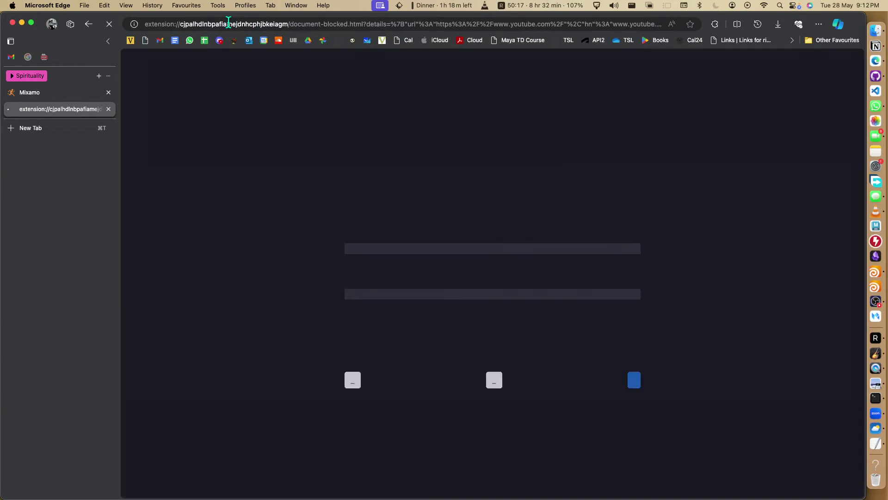
pyautogui.click(621, 304)
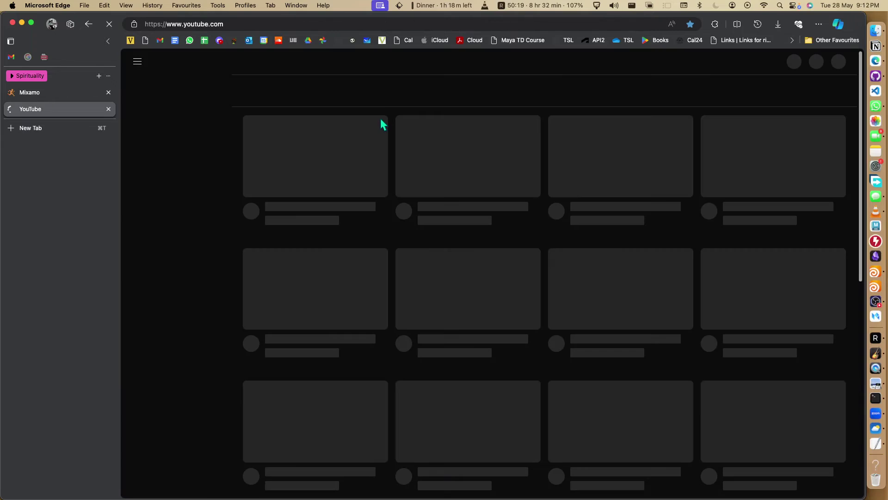
# - Search YouTube for "KineFX with APEX Rigging and ML Skinning" and open the Wave VFX FMX HIVE 2024 talk
pyautogui.click(383, 63)
pyautogui.press('super+v')
pyautogui.press('Return')
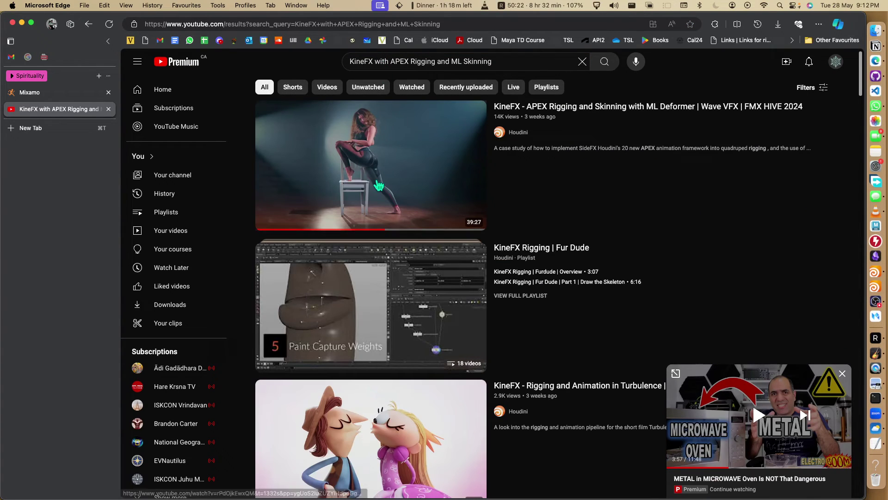
pyautogui.click(377, 182)
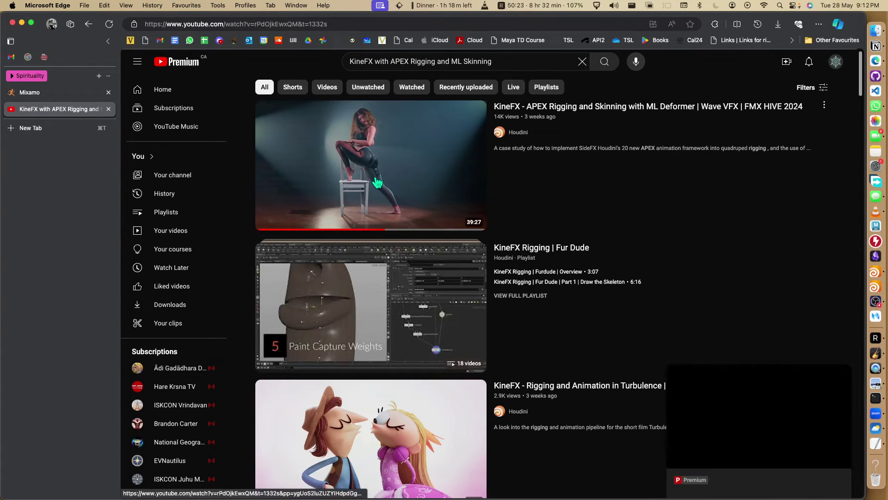
# - Mute the talk and play it from the Quadruped APEX rigging slide at about 3:39
pyautogui.click(146, 423)
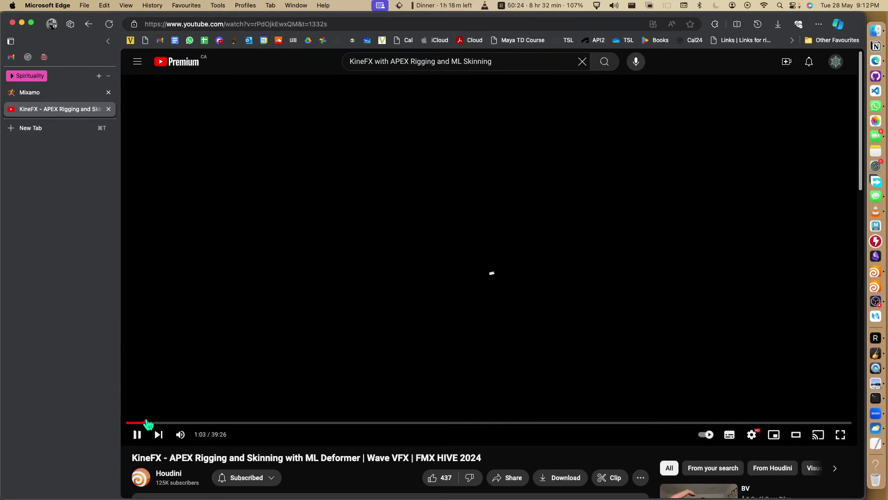
pyautogui.click(198, 422)
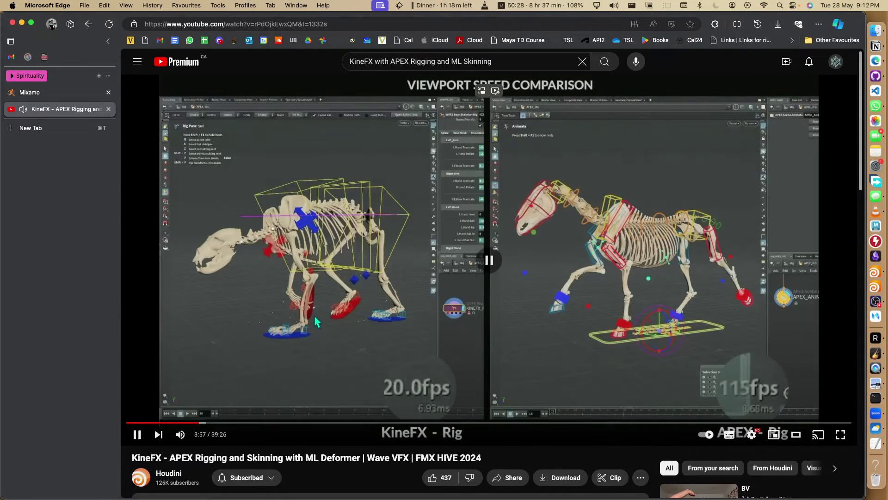
pyautogui.click(317, 321)
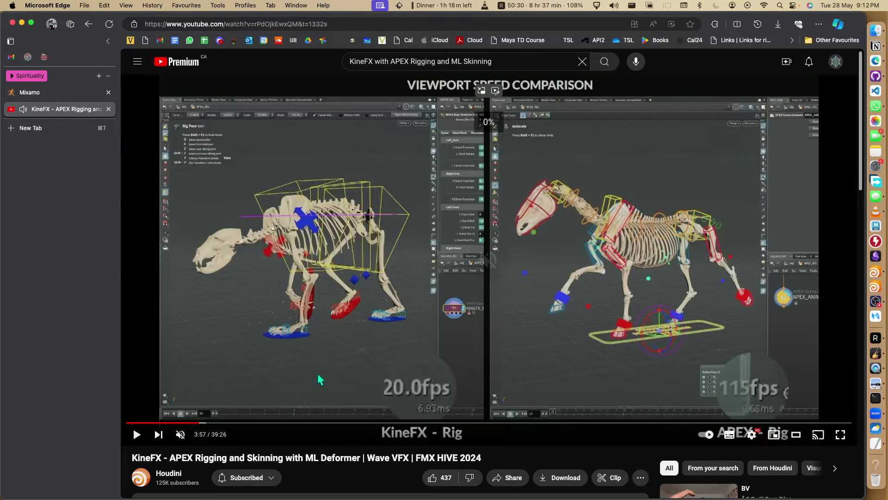
pyautogui.click(181, 434)
pyautogui.click(194, 423)
pyautogui.click(368, 285)
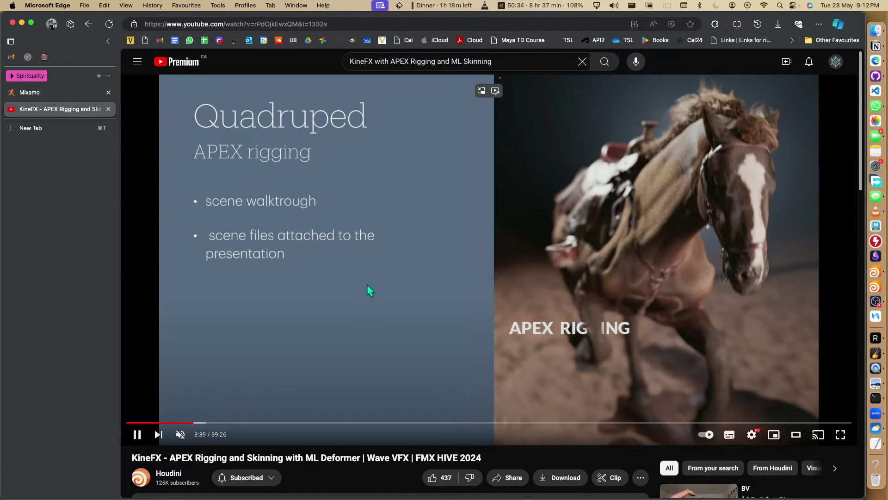
# - Skip ahead to the viewport speed comparison and watch how the KineFX and APEX rigs perform
pyautogui.press('Right')
pyautogui.press('Right')
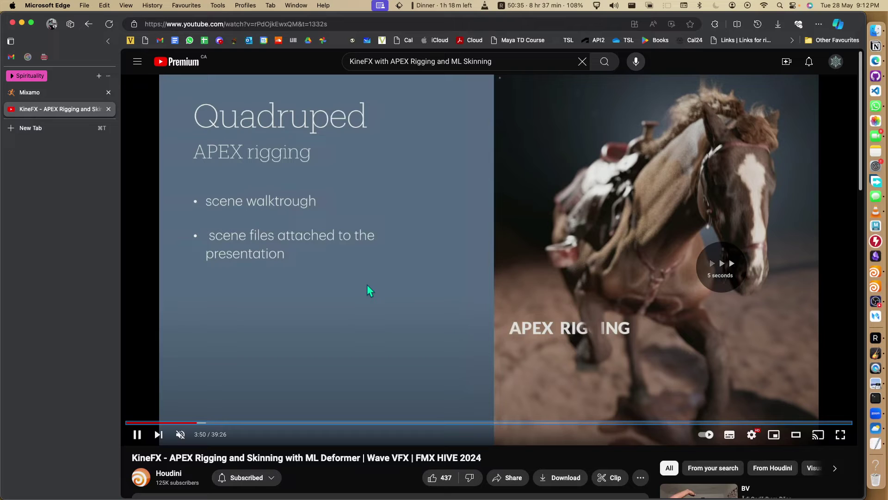
pyautogui.press('Right')
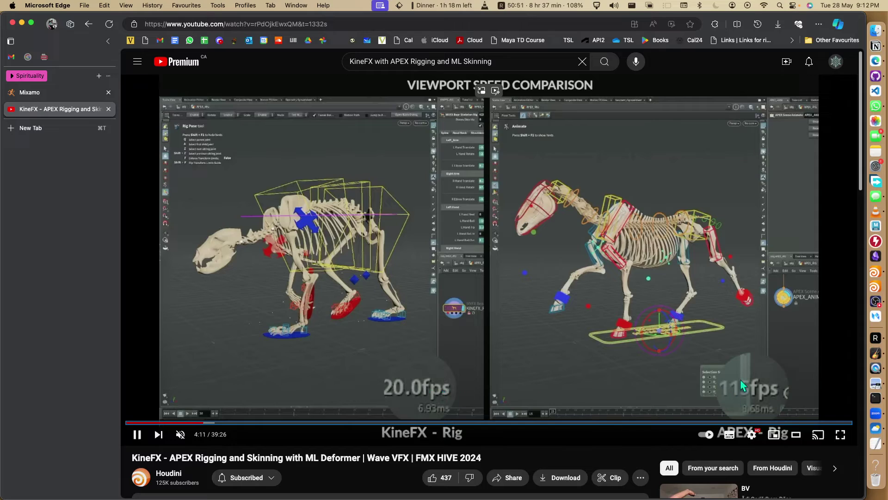
pyautogui.click(656, 332)
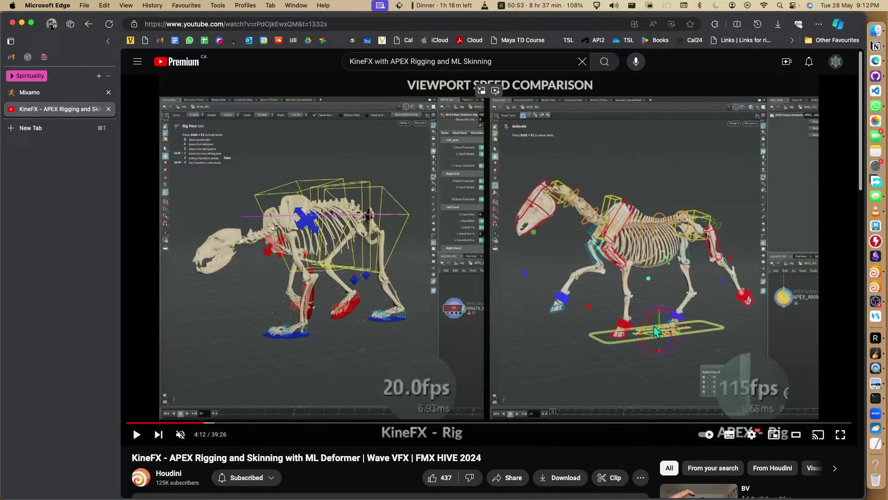
pyautogui.click(656, 331)
pyautogui.press('Right')
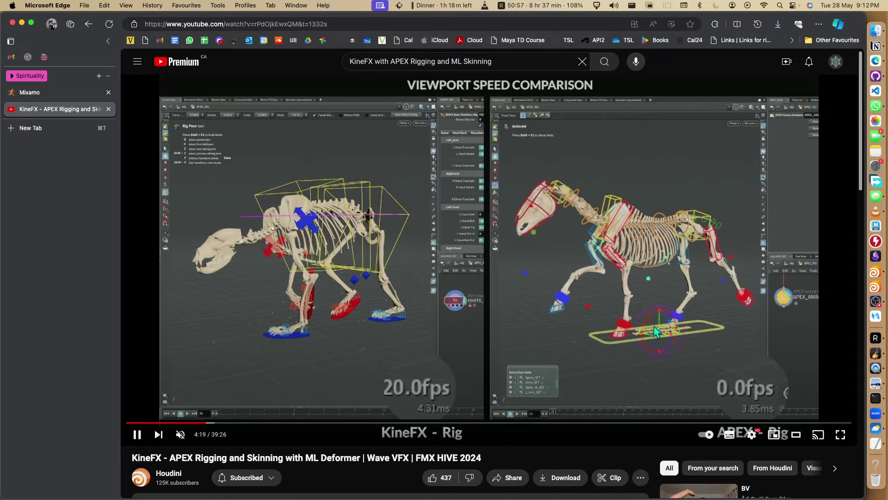
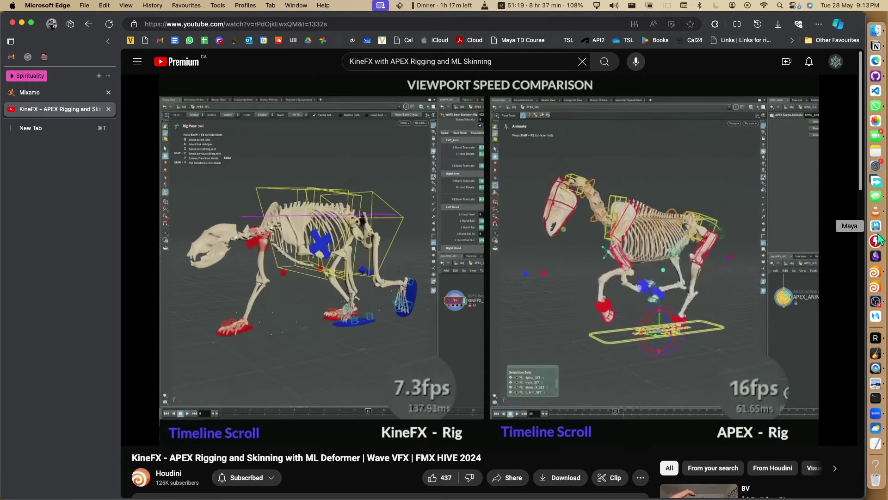
# - Switch back to Houdini, narrow the parameter overlay in the network and enlarge the Geometry Spreadsheet pane
pyautogui.click(874, 272)
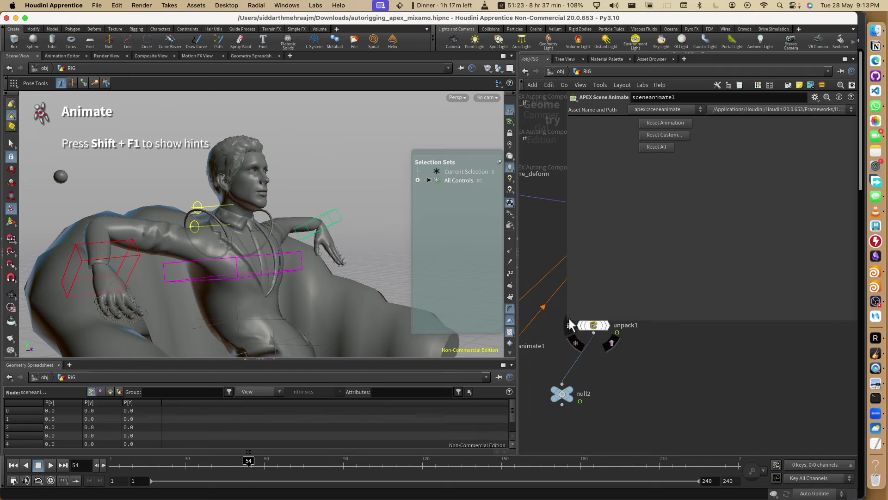
pyautogui.moveTo(566, 323); pyautogui.dragTo(737, 323)
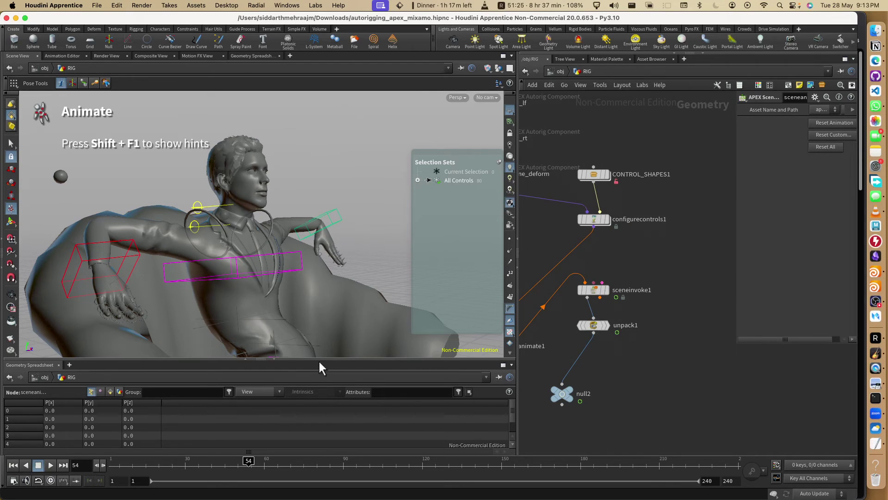
pyautogui.moveTo(318, 359); pyautogui.dragTo(334, 157)
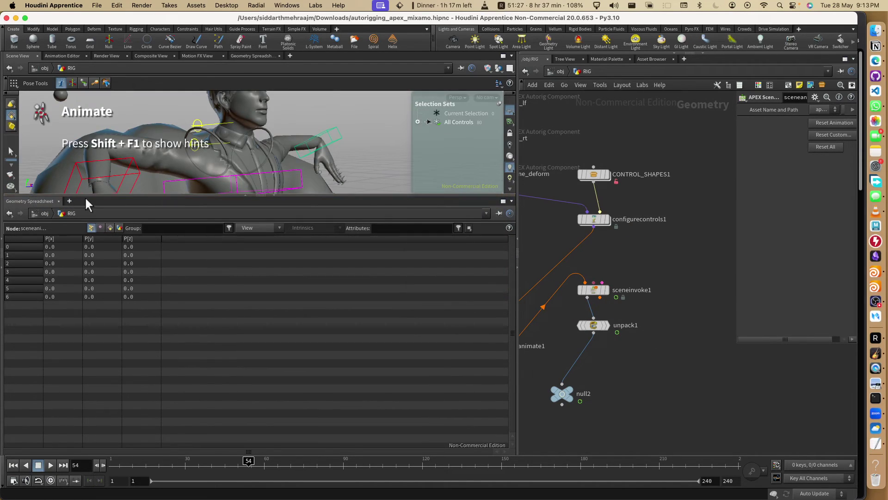
# - Add an APEX Network View beside the Geometry Spreadsheet in the same pane
pyautogui.click(69, 201)
pyautogui.moveTo(88, 221)
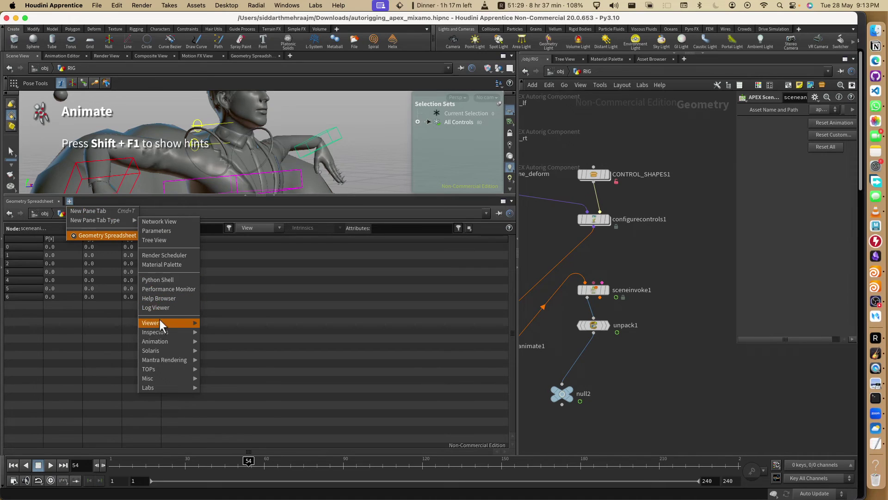
pyautogui.moveTo(164, 341)
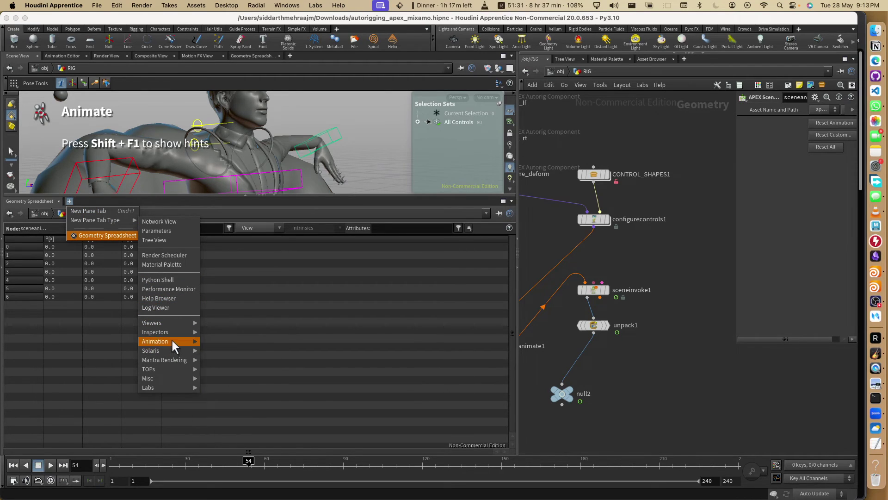
pyautogui.click(227, 407)
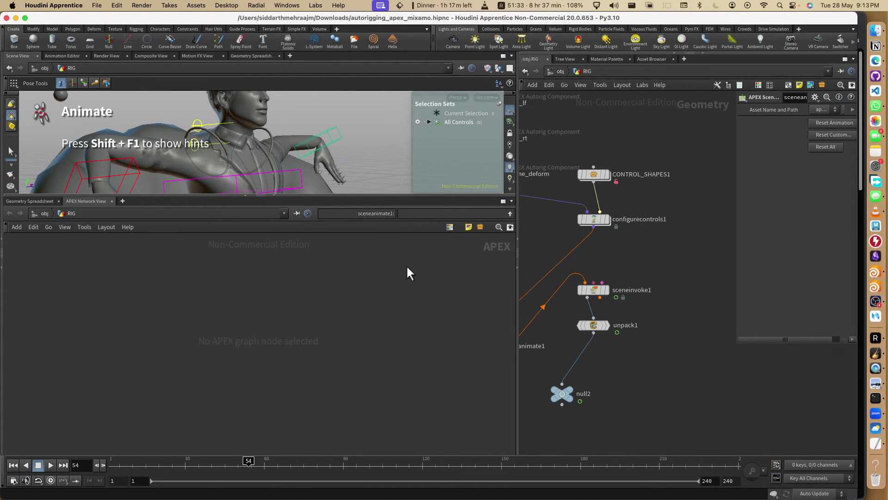
# - Place an Unpack Folder node beside the bone_deform node and set its extract pattern to /*rig
pyautogui.moveTo(646, 246); pyautogui.dragTo(574, 210)
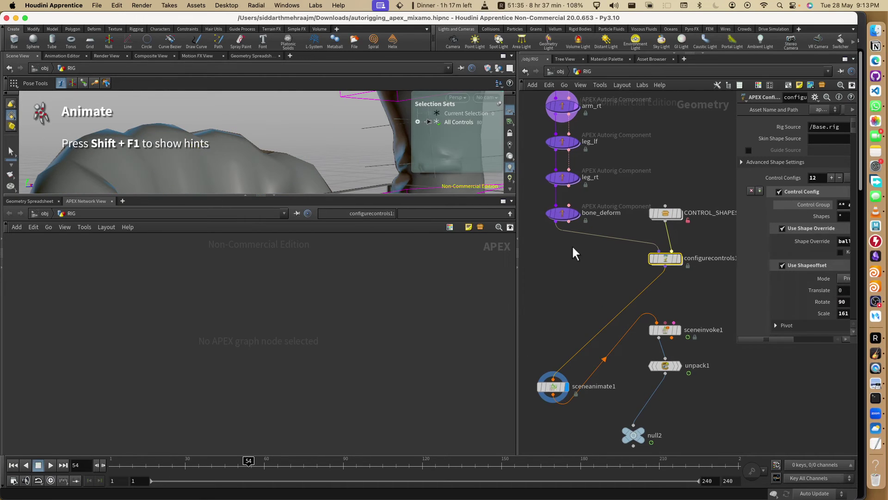
pyautogui.moveTo(544, 245); pyautogui.dragTo(591, 215)
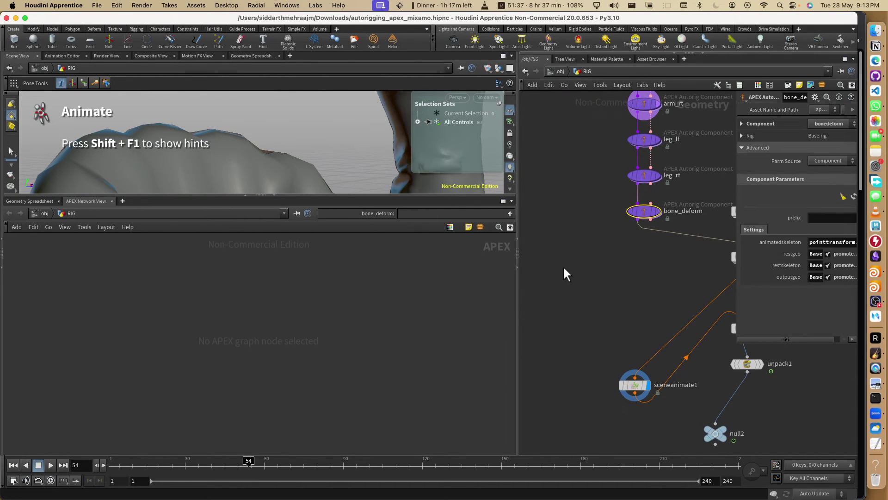
pyautogui.press('Tab')
pyautogui.write('unpac')
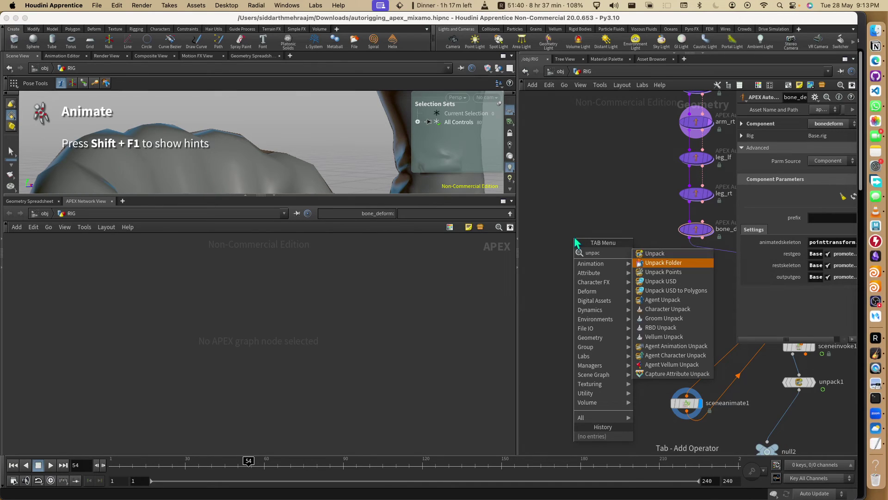
pyautogui.press('Return')
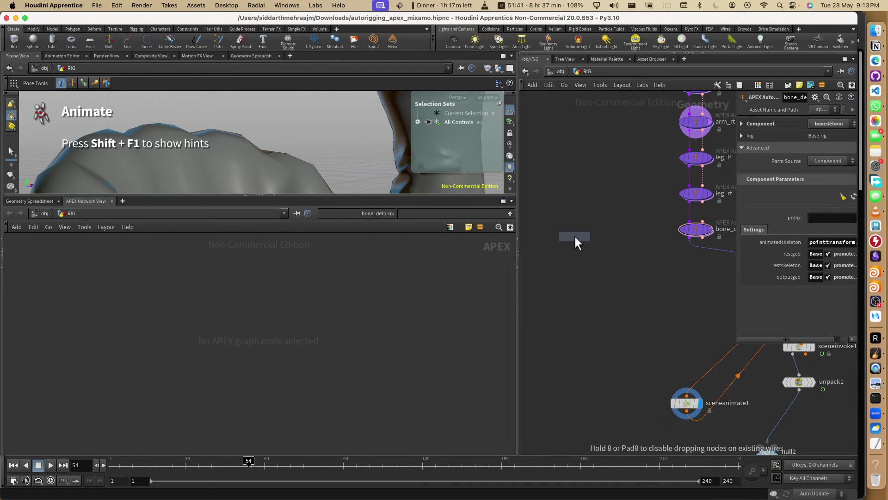
pyautogui.click(574, 235)
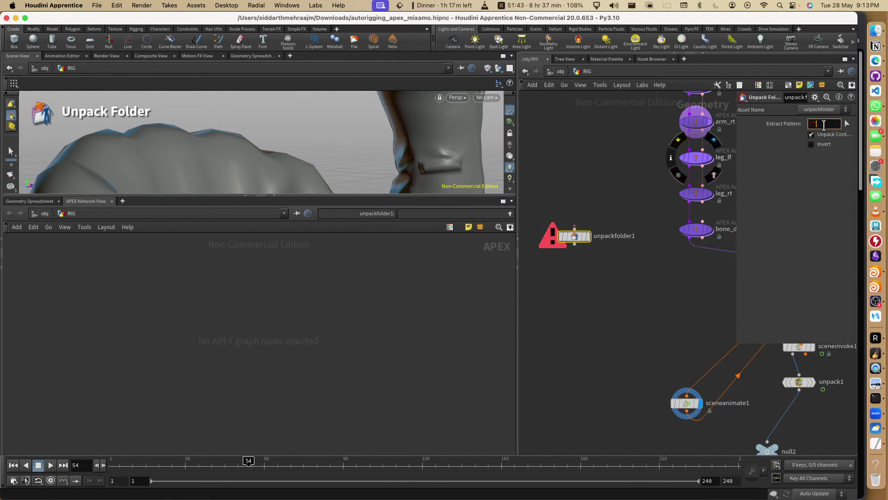
pyautogui.click(824, 124)
pyautogui.write('/*rig')
pyautogui.press('Return')
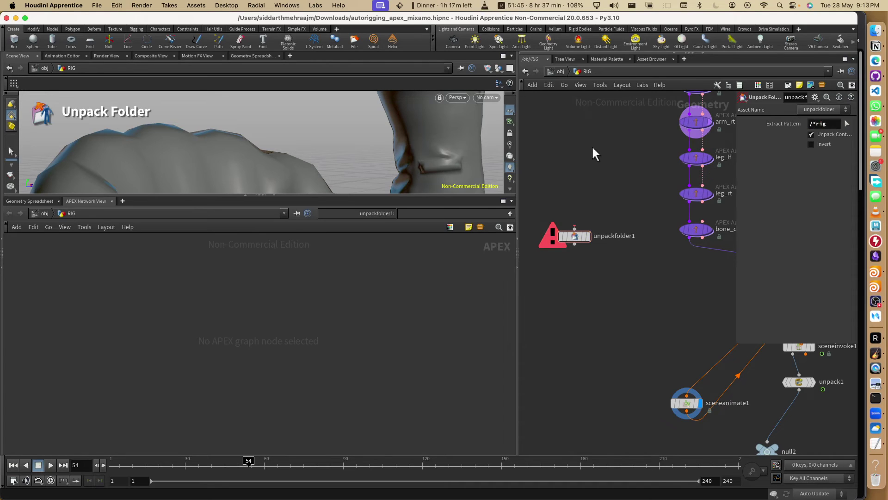
# - Feed the leg_rt output into unpackfolder1 and examine the resulting rig graph in the APEX Network View
pyautogui.moveTo(702, 212); pyautogui.dragTo(595, 231)
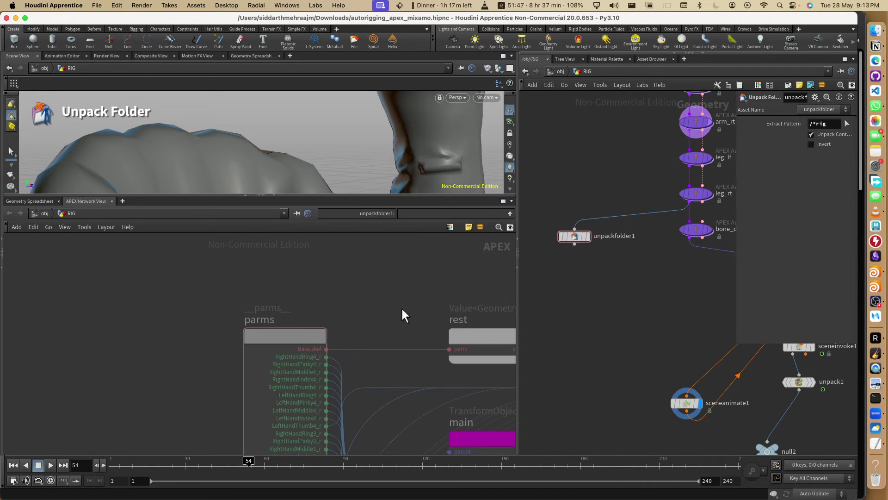
pyautogui.scroll(-5, 371, 310)
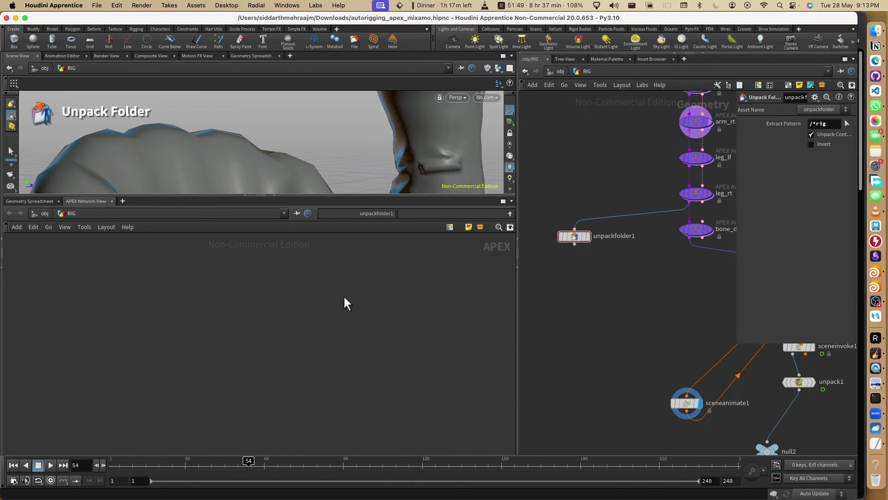
pyautogui.moveTo(365, 305); pyautogui.dragTo(190, 291, button='middle')
pyautogui.scroll(4, 212, 300)
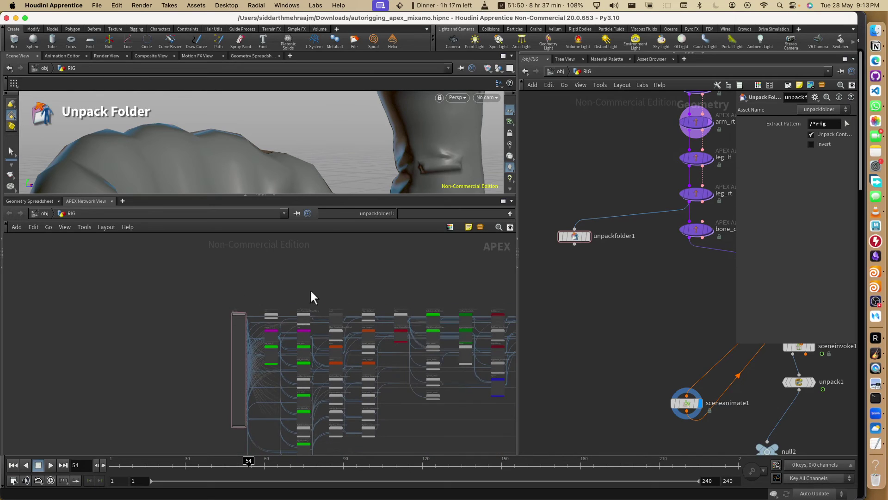
# - Add an APEX Edit Graph node below unpackfolder1, connect it to that node's output and inspect its rig graph
pyautogui.press('Tab')
pyautogui.write('editg')
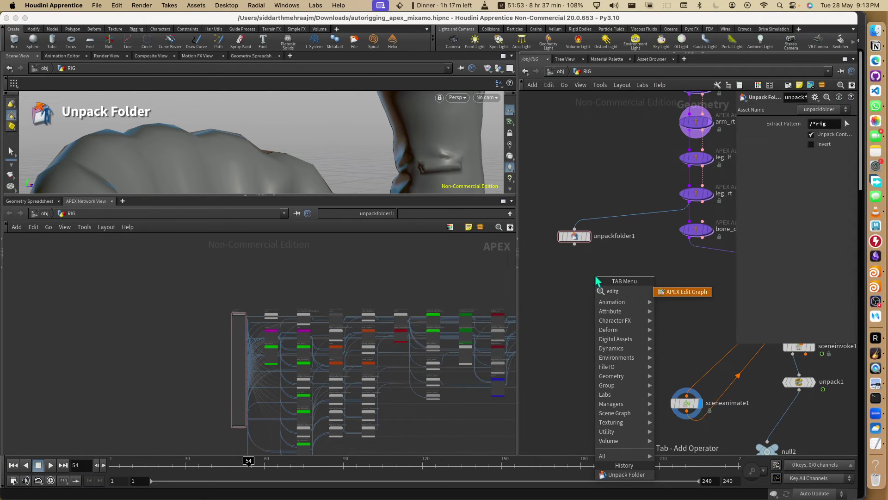
pyautogui.press('Return')
pyautogui.click(596, 275)
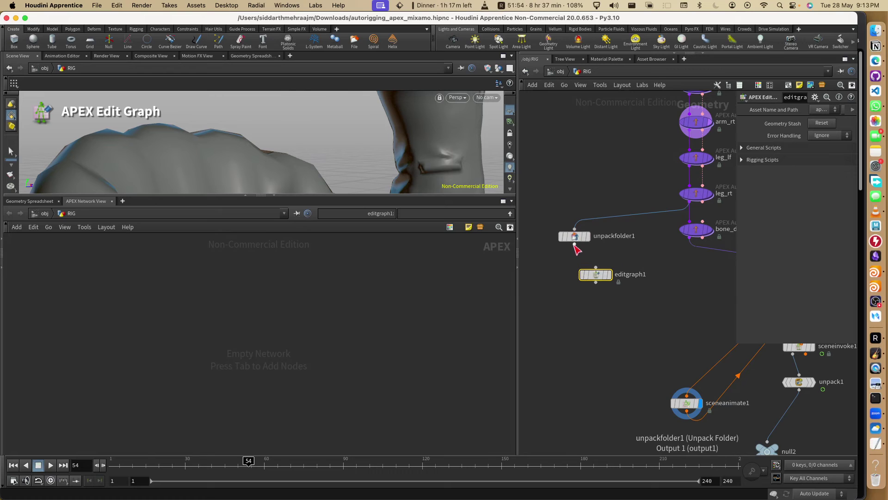
pyautogui.scroll(6, 294, 353)
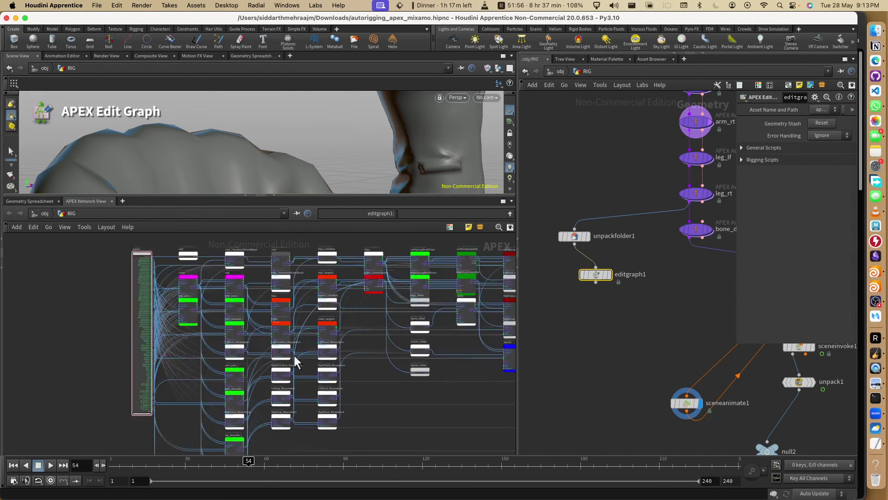
# - Lay out the whole editgraph1 rig graph, then select all of its nodes and lay out the selection
pyautogui.scroll(-10, 294, 353)
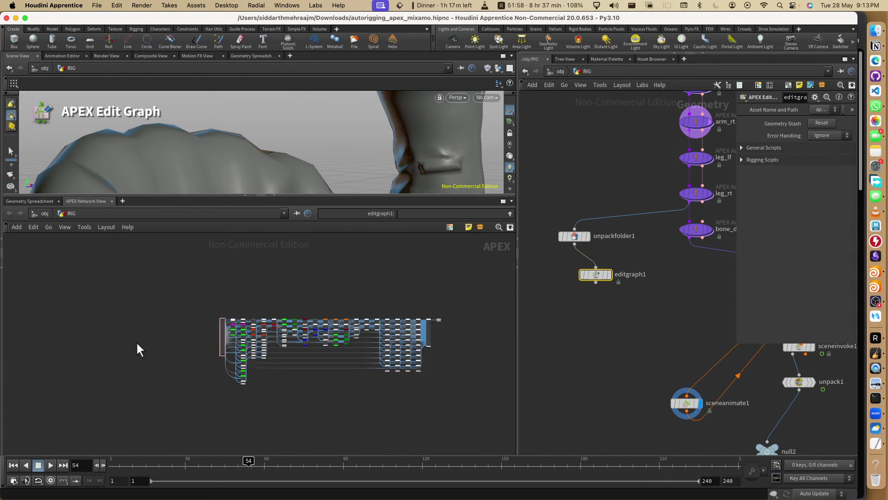
pyautogui.scroll(2, 153, 338)
pyautogui.press('l')
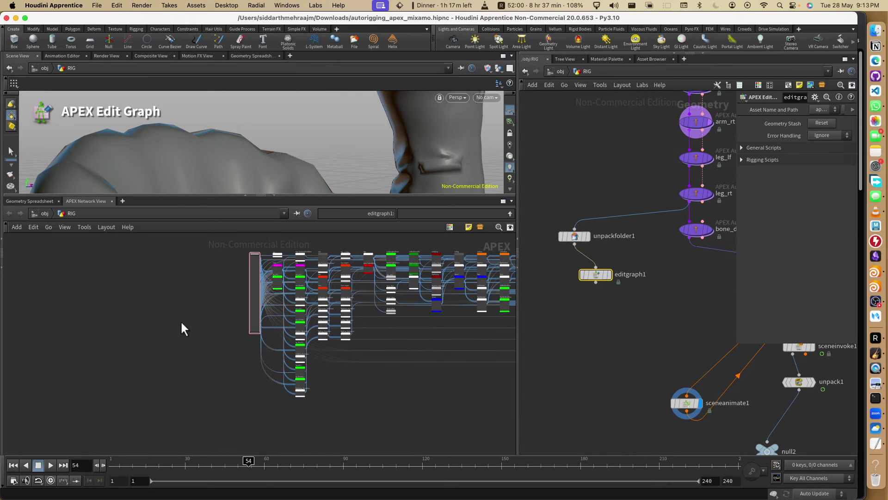
pyautogui.moveTo(162, 406); pyautogui.dragTo(559, 223)
pyautogui.hotkey('shift', 'l')
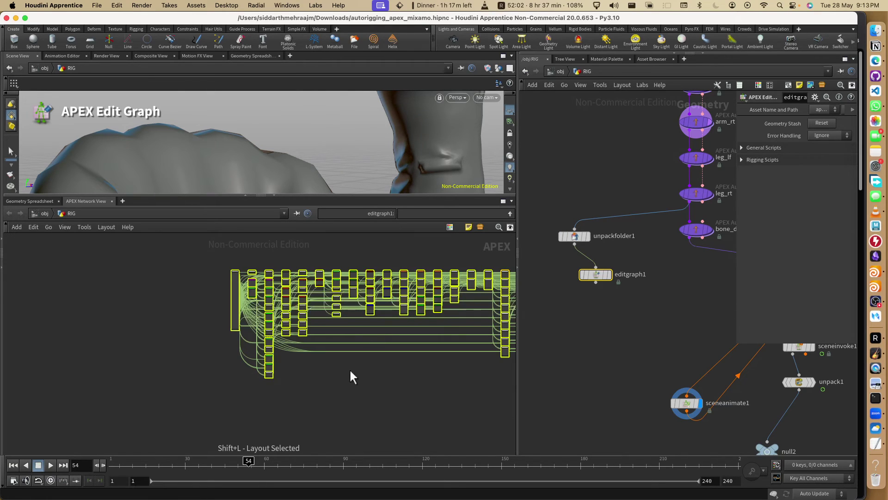
# - Nudge the arm_pole_l node slightly down in the rig graph and lay the graph out again
pyautogui.click(250, 285)
pyautogui.scroll(10, 297, 278)
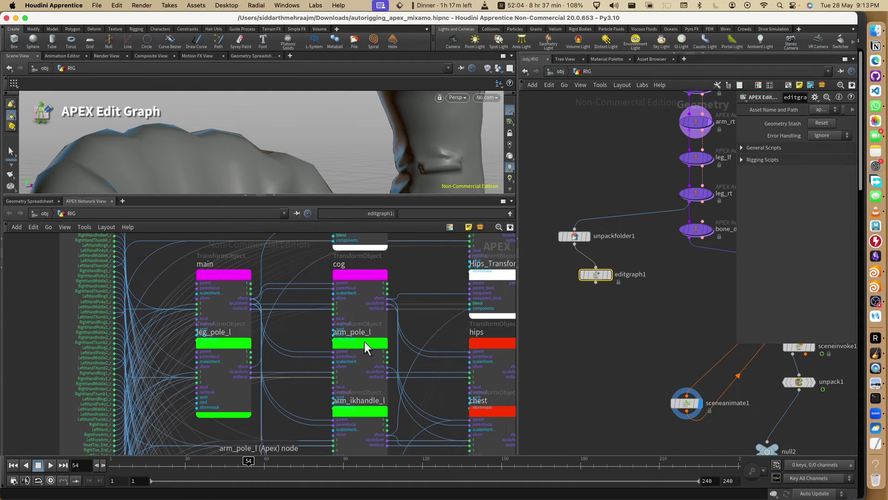
pyautogui.click(363, 363)
pyautogui.moveTo(362, 363); pyautogui.dragTo(366, 376)
pyautogui.scroll(-5, 392, 339)
pyautogui.scroll(2, 392, 337)
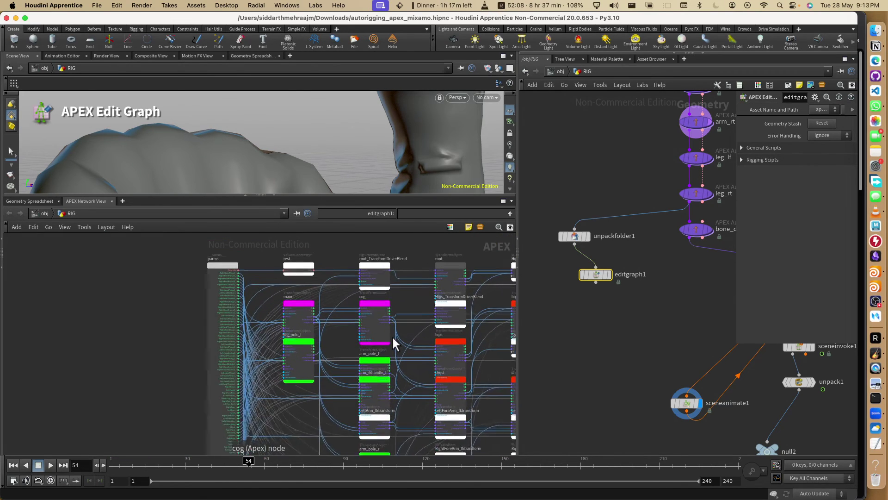
pyautogui.press('l')
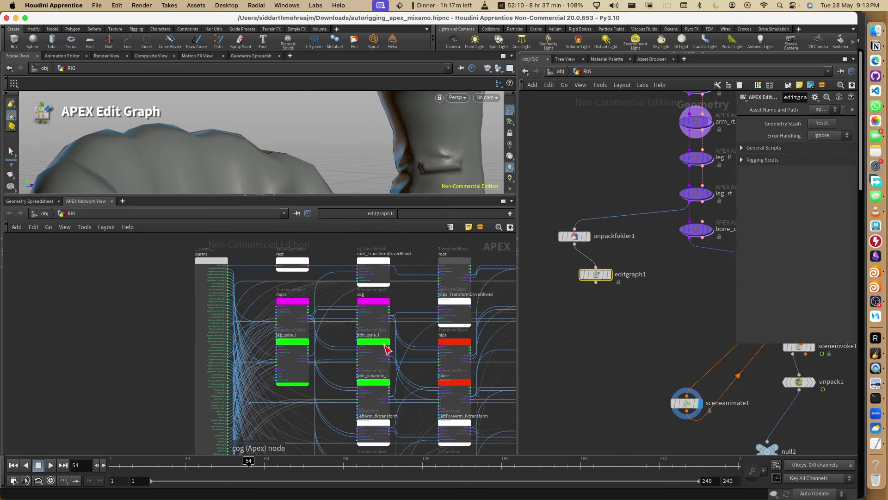
# - Examine the rig graph from the parms node down to the leg_pole_r and leg_ikhandle_r nodes
pyautogui.scroll(-3, 288, 302)
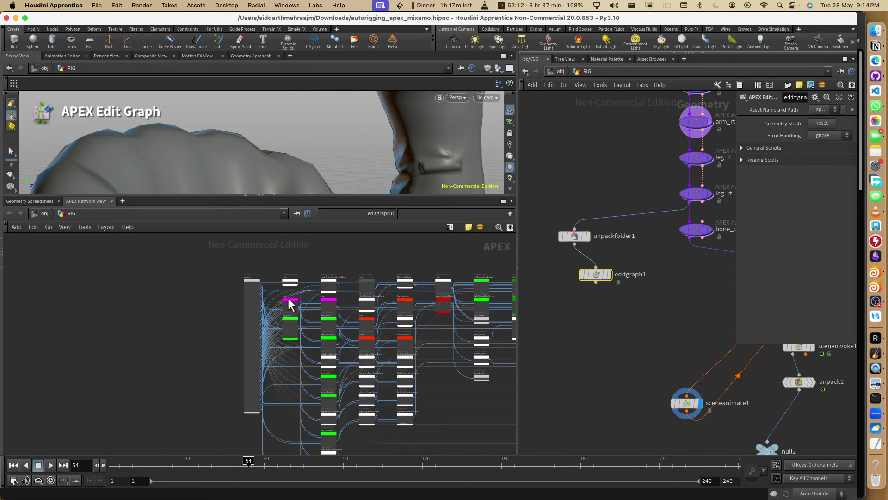
pyautogui.scroll(-3, 127, 276)
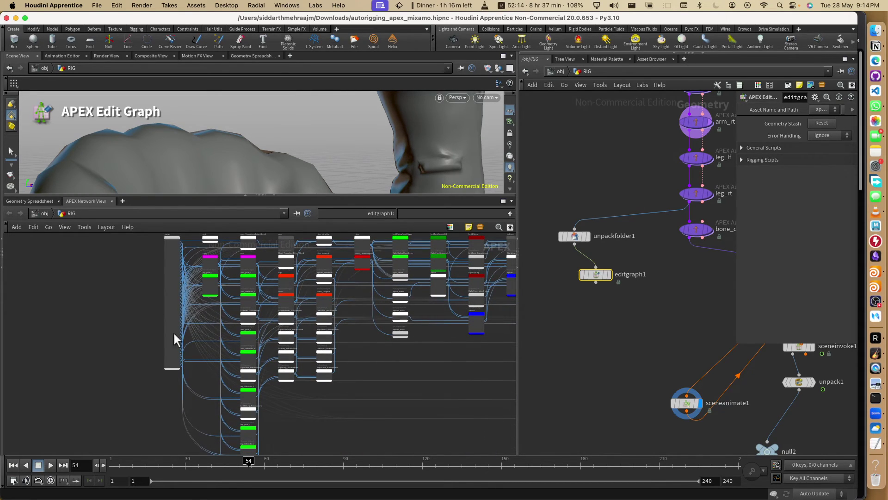
pyautogui.moveTo(175, 337); pyautogui.dragTo(118, 272, button='middle')
pyautogui.scroll(6, 217, 379)
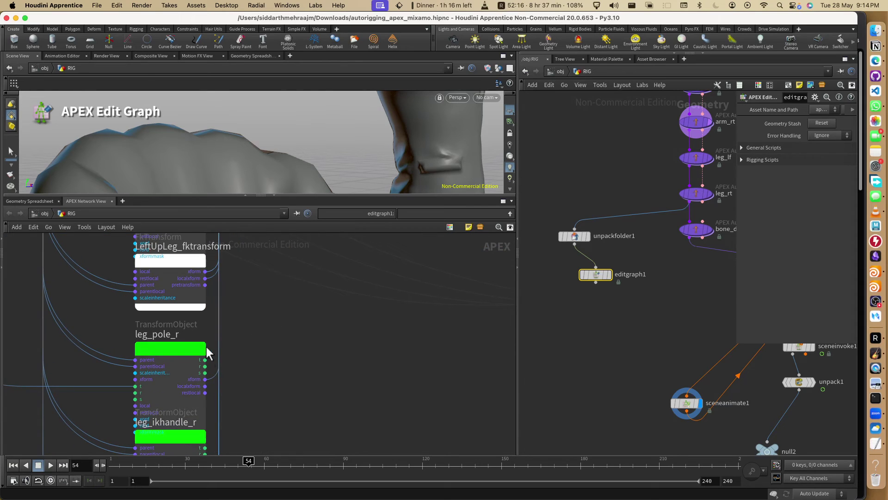
pyautogui.scroll(-4, 203, 338)
pyautogui.scroll(2, 201, 385)
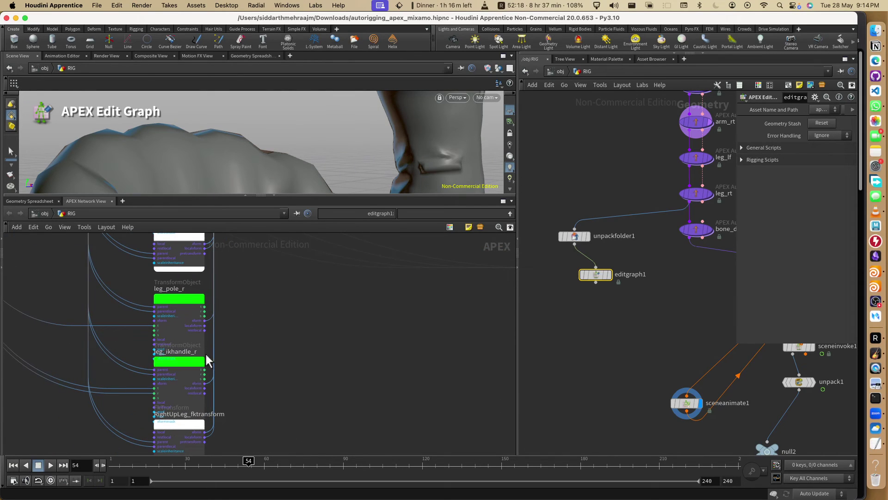
pyautogui.scroll(-4, 270, 327)
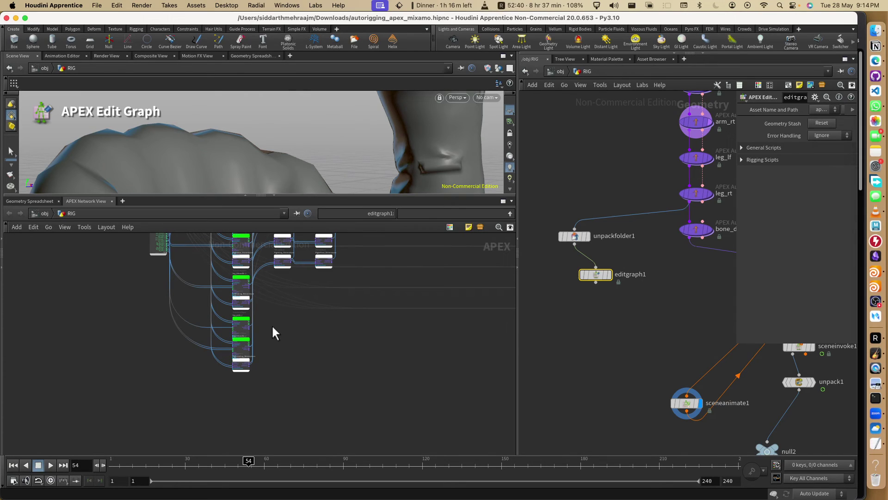
# - Add a transform::Slerp<Matrix3> node in the empty area beside the leg_pole_r node and look at its inputs
pyautogui.press('Tab')
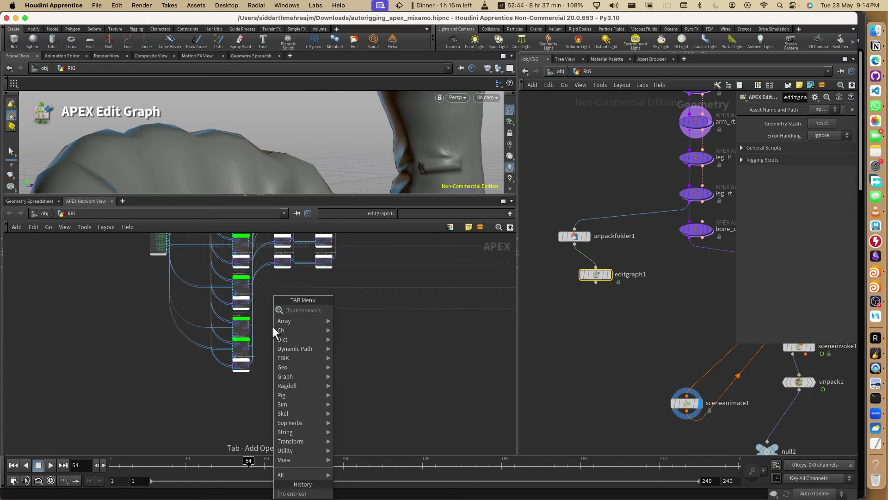
pyautogui.write('sler')
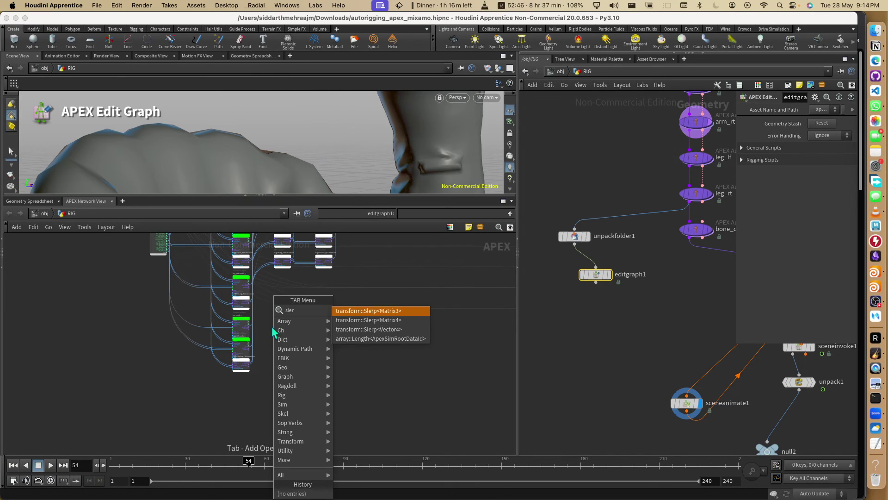
pyautogui.press('Return')
pyautogui.click(273, 327)
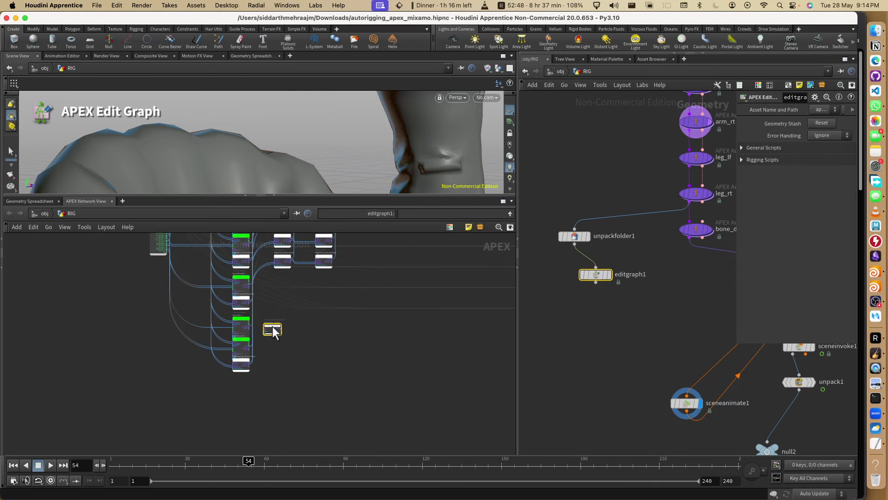
pyautogui.scroll(6, 307, 335)
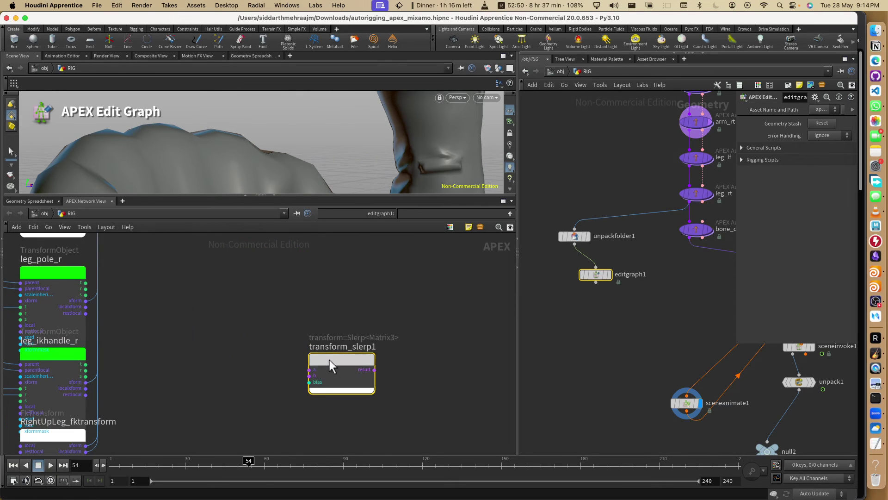
pyautogui.moveTo(330, 360); pyautogui.dragTo(285, 318)
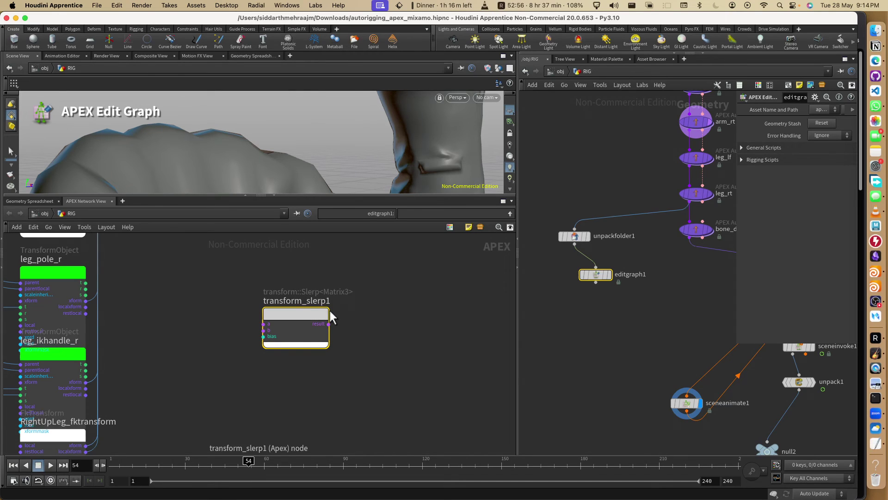
pyautogui.click(263, 336)
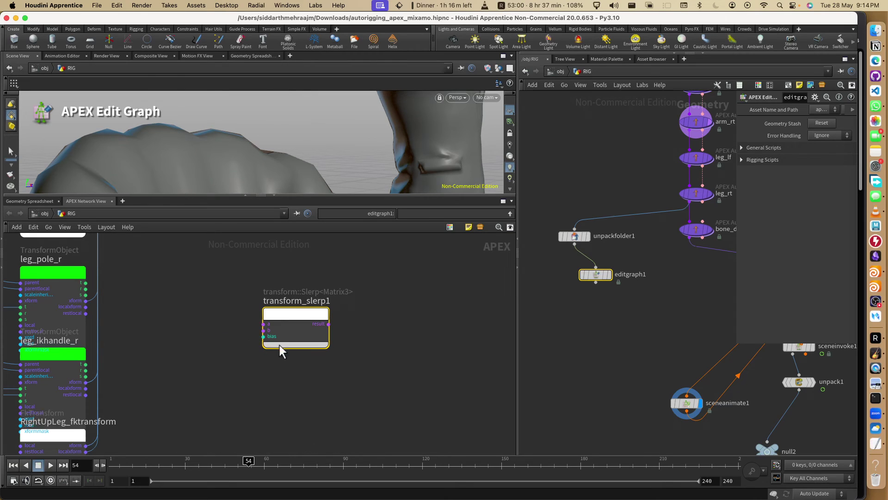
pyautogui.click(263, 329)
# - Enlarge the 3D viewport and select the sceneanimate1 node to bring up the seated character's animation controls
pyautogui.moveTo(325, 192); pyautogui.dragTo(323, 369)
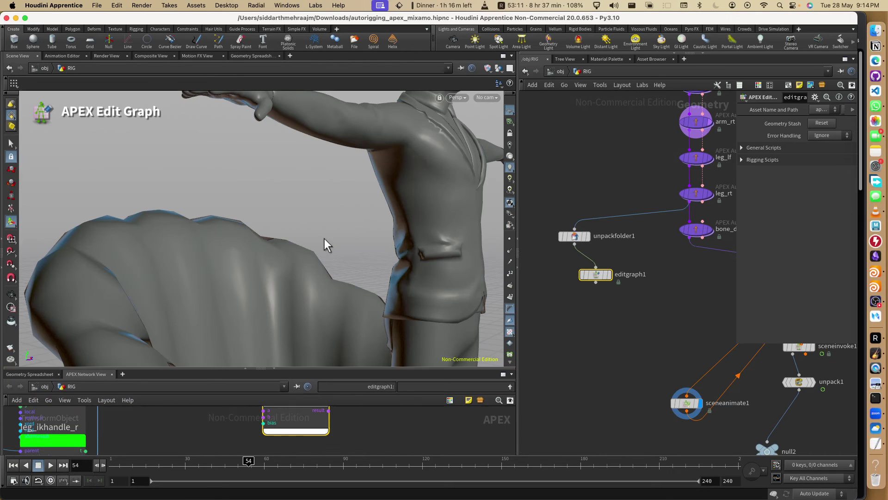
pyautogui.press('Escape')
pyautogui.scroll(-5, 373, 238)
pyautogui.scroll(3, 368, 270)
pyautogui.press('Return')
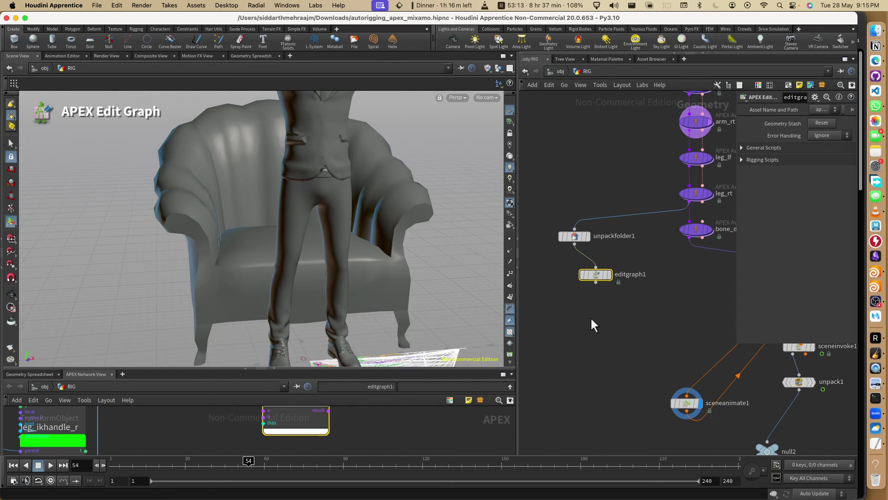
pyautogui.scroll(-10, 607, 327)
pyautogui.scroll(6, 637, 339)
pyautogui.moveTo(549, 337); pyautogui.dragTo(586, 382)
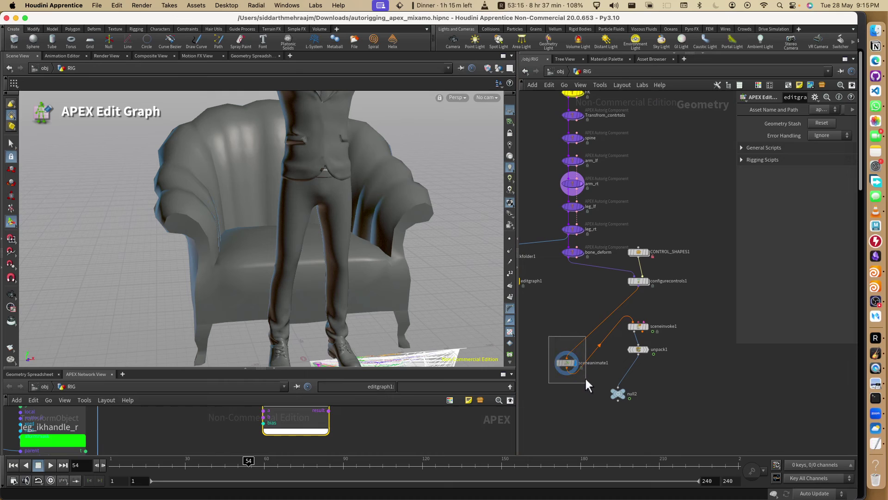
pyautogui.press('Escape')
pyautogui.scroll(-5, 379, 266)
pyautogui.moveTo(318, 234); pyautogui.dragTo(311, 272)
pyautogui.press('Return')
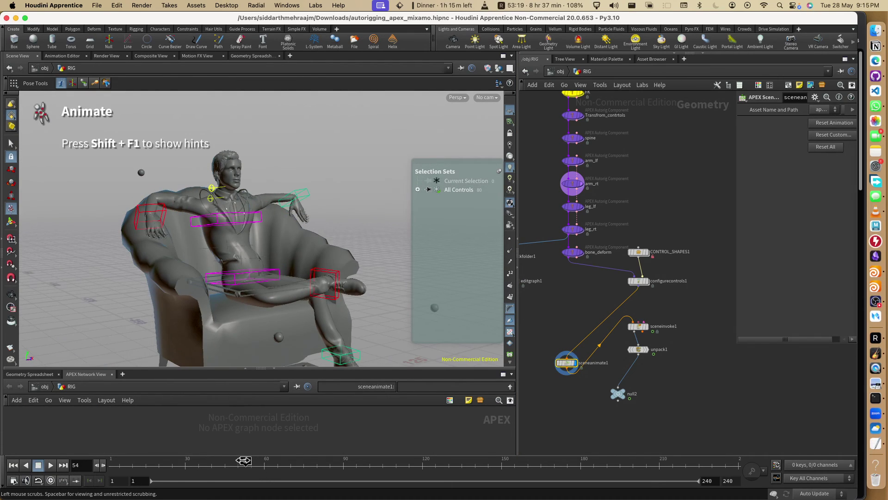
# - Go to frame 80, raise the elbow control by the character's left arm and lower the one by the right arm
pyautogui.moveTo(247, 461); pyautogui.dragTo(317, 461)
pyautogui.press('Escape')
pyautogui.moveTo(311, 307); pyautogui.dragTo(277, 278)
pyautogui.press('Return')
pyautogui.click(294, 163)
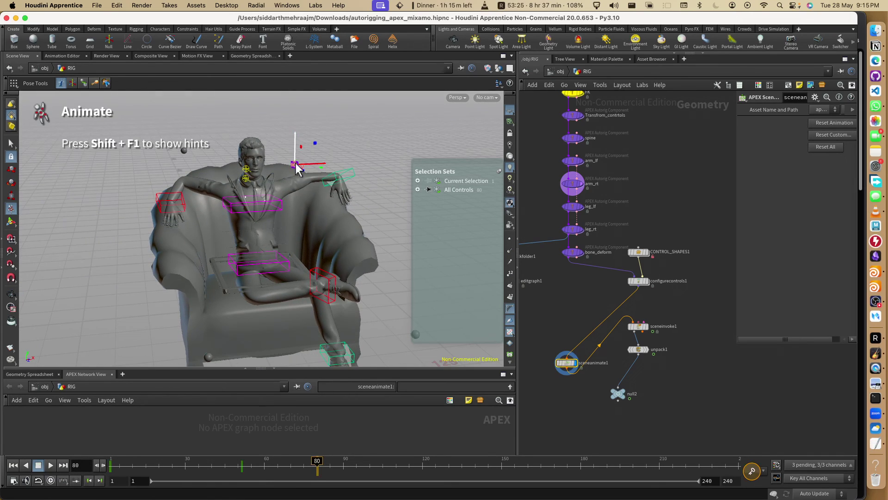
pyautogui.moveTo(296, 151); pyautogui.dragTo(296, 129)
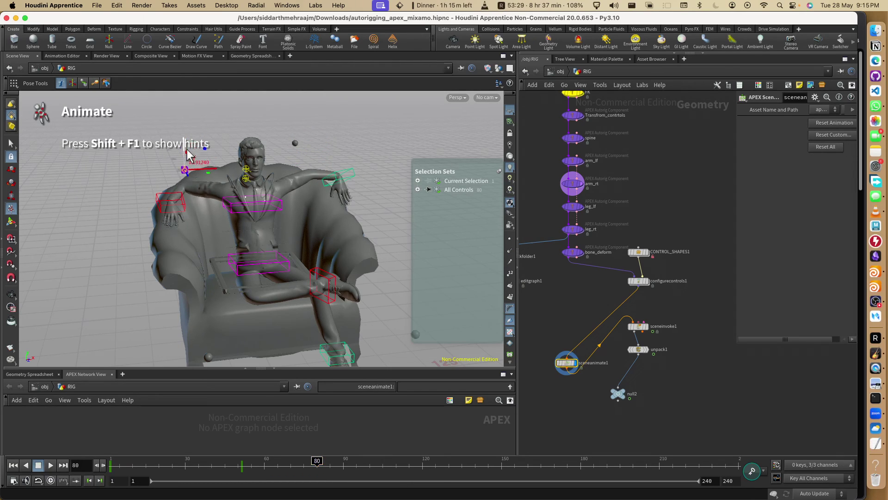
pyautogui.press('Escape')
pyautogui.press('Return')
# - Widen the network and parameter areas and review the available Component types of the arm_rt node
pyautogui.moveTo(643, 149); pyautogui.dragTo(701, 174, button='middle')
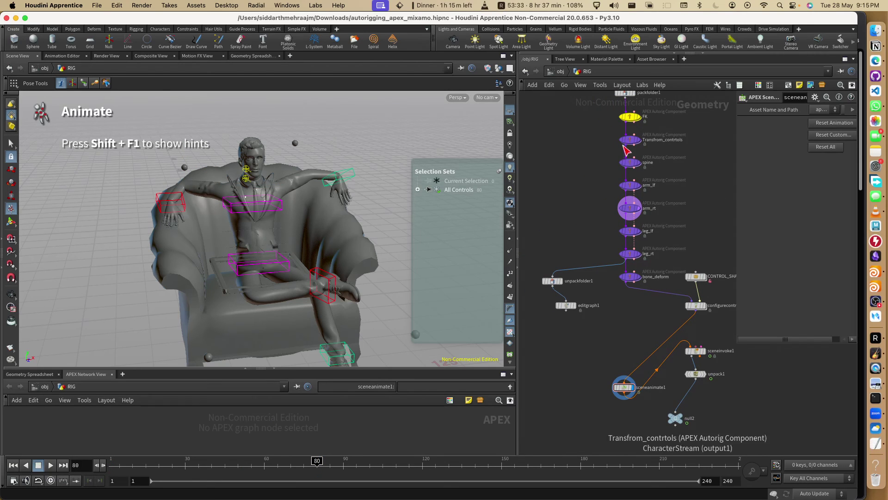
pyautogui.moveTo(634, 139); pyautogui.dragTo(593, 169, button='middle')
pyautogui.click(595, 217)
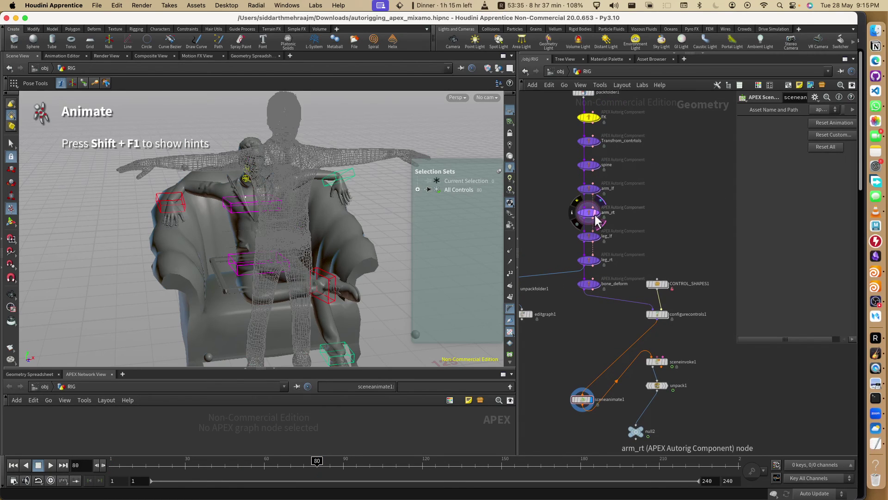
pyautogui.click(596, 217)
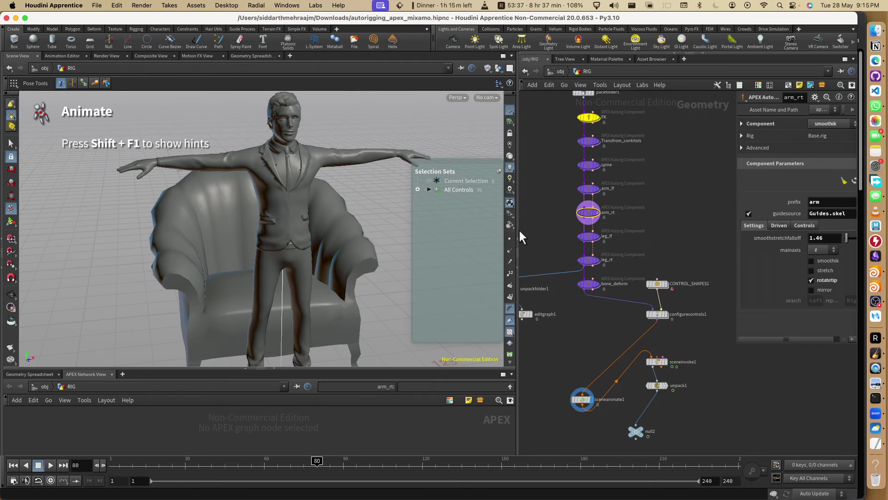
pyautogui.moveTo(518, 229); pyautogui.dragTo(235, 217)
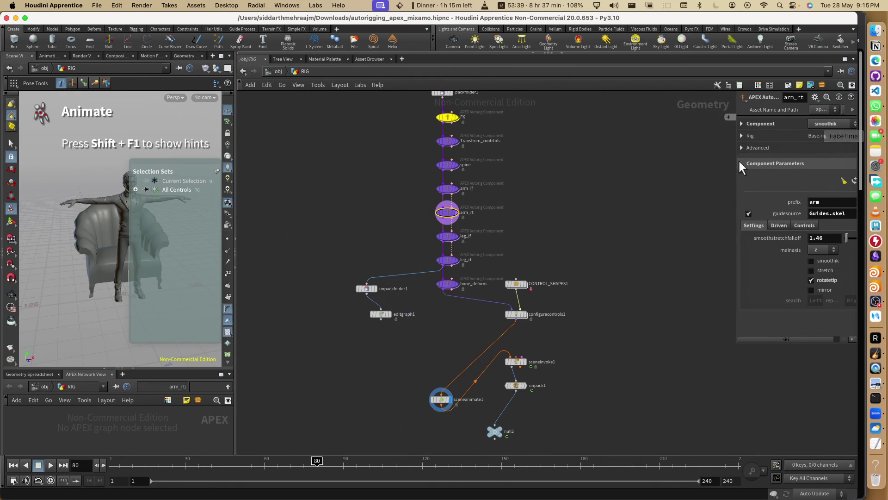
pyautogui.moveTo(739, 160); pyautogui.dragTo(574, 174)
pyautogui.click(676, 124)
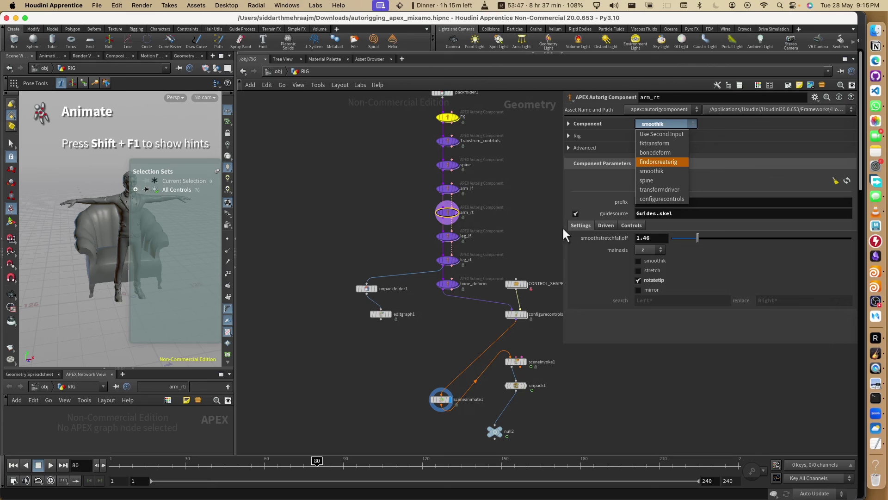
pyautogui.click(369, 168)
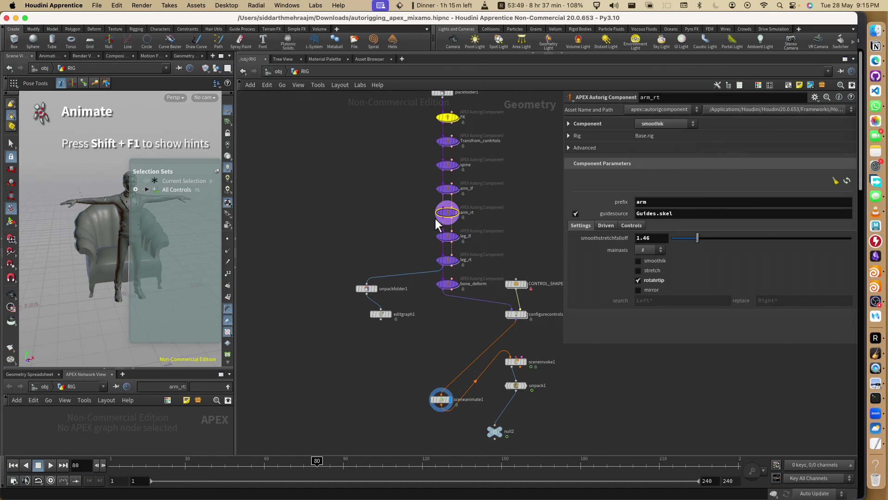
# - Display and select editgraph1, and rewire unpackfolder1 to take its input from the FK node's output
pyautogui.click(389, 314)
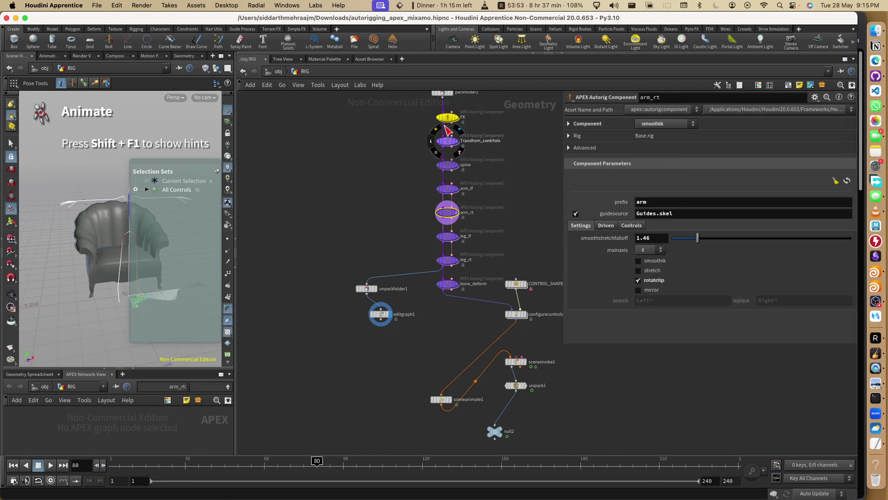
pyautogui.moveTo(444, 124); pyautogui.dragTo(370, 290)
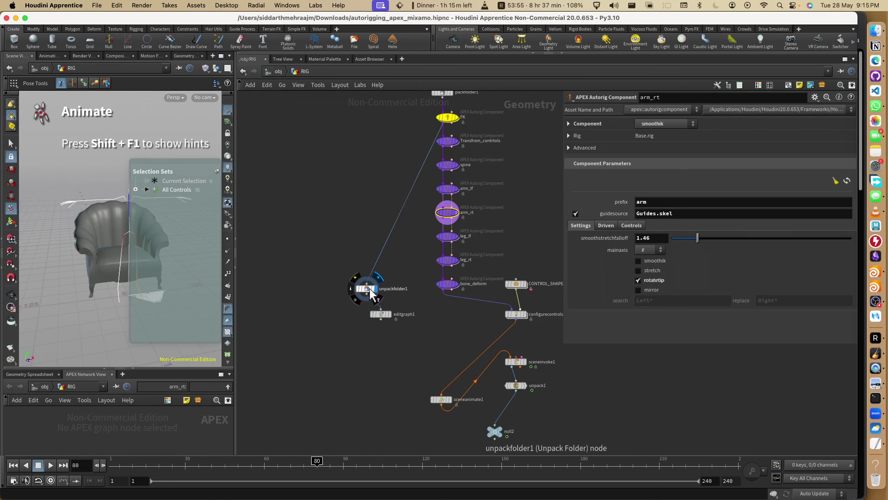
pyautogui.click(371, 289)
pyautogui.click(380, 314)
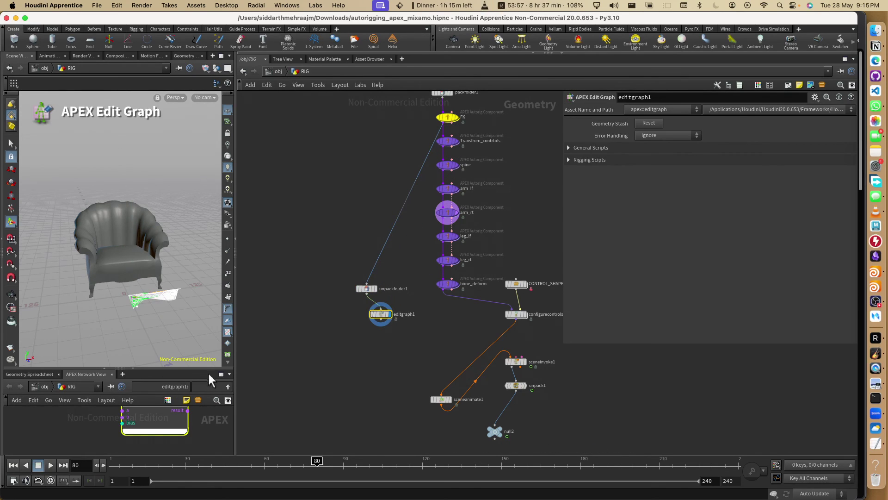
# - Enlarge the APEX Network View and examine the nodes beside parms in editgraph1's rig graph
pyautogui.click(241, 372)
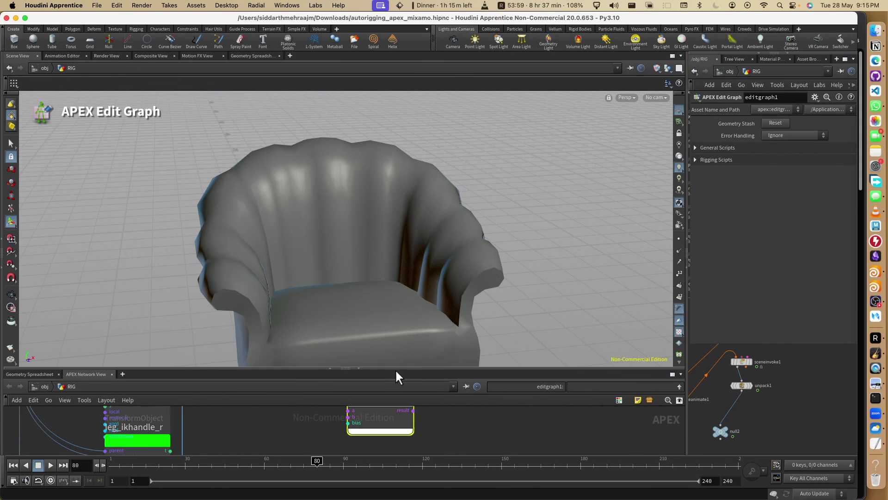
pyautogui.moveTo(397, 369); pyautogui.dragTo(398, 196)
pyautogui.scroll(-10, 289, 355)
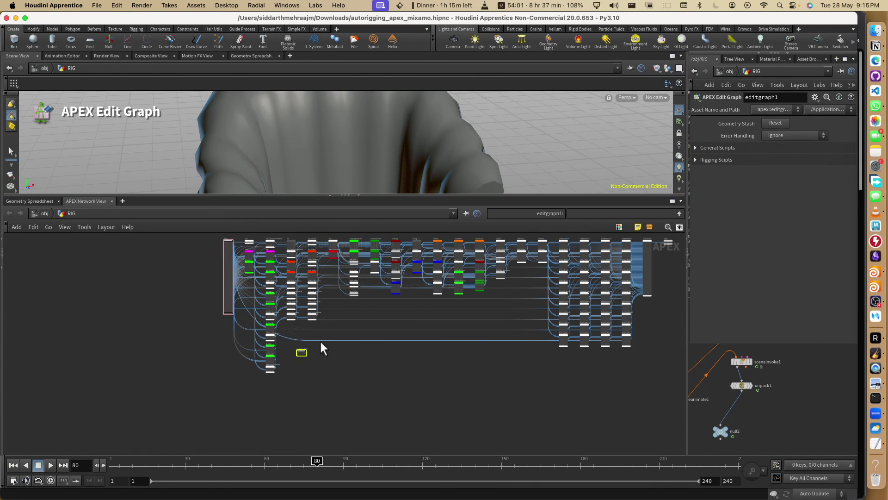
pyautogui.scroll(8, 251, 326)
pyautogui.scroll(-2, 367, 285)
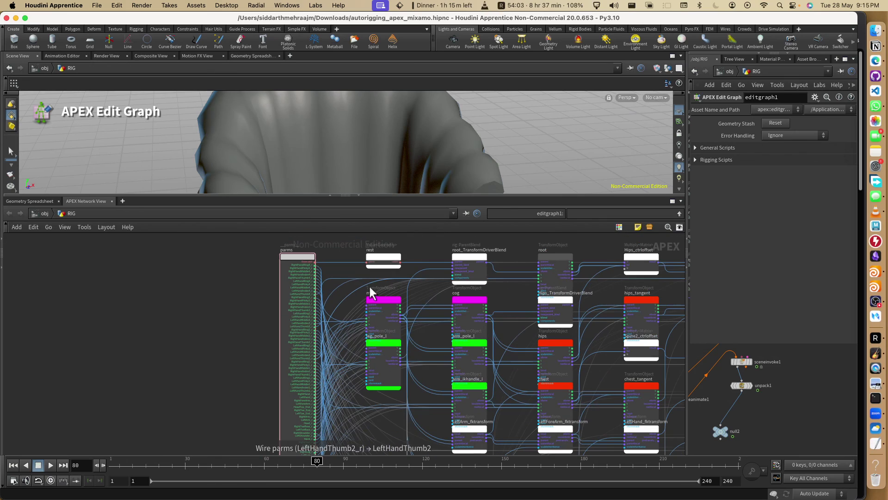
# - Examine the rig graph from the parms node through the control, spine and leg nodes to the left-hand TransformObject nodes
pyautogui.scroll(3, 429, 320)
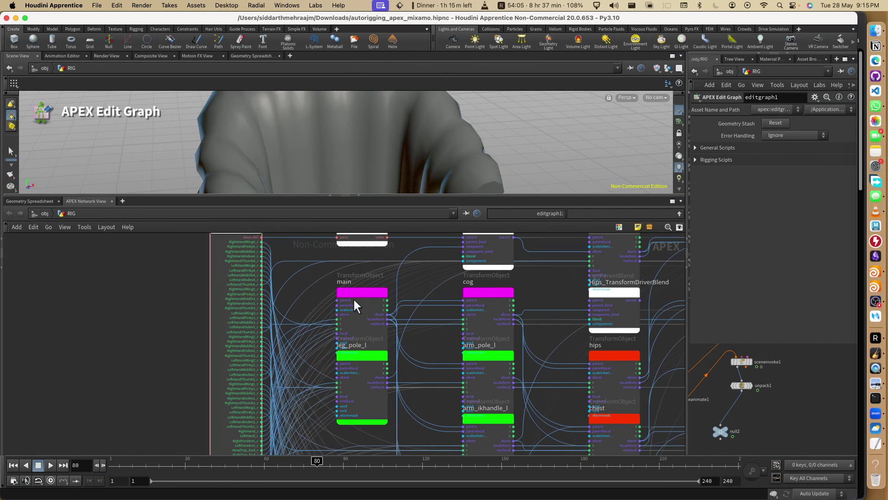
pyautogui.scroll(-1, 363, 291)
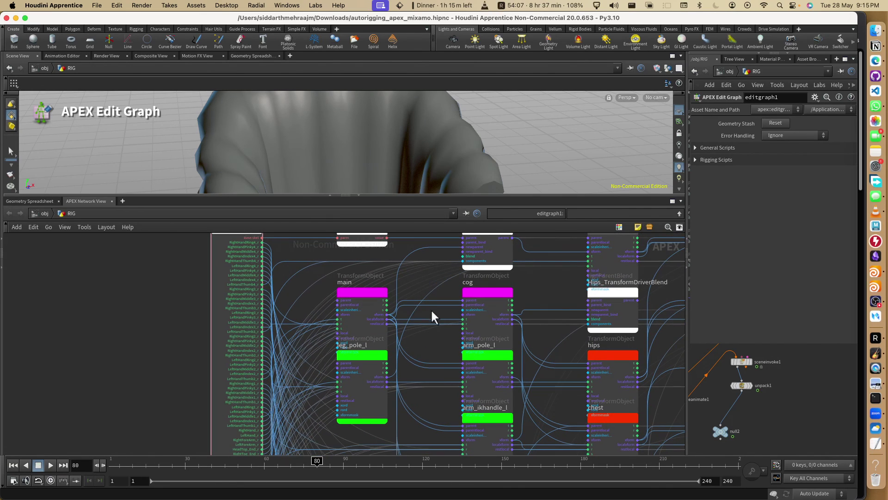
pyautogui.moveTo(437, 347); pyautogui.dragTo(257, 282, button='middle')
pyautogui.scroll(-6, 431, 307)
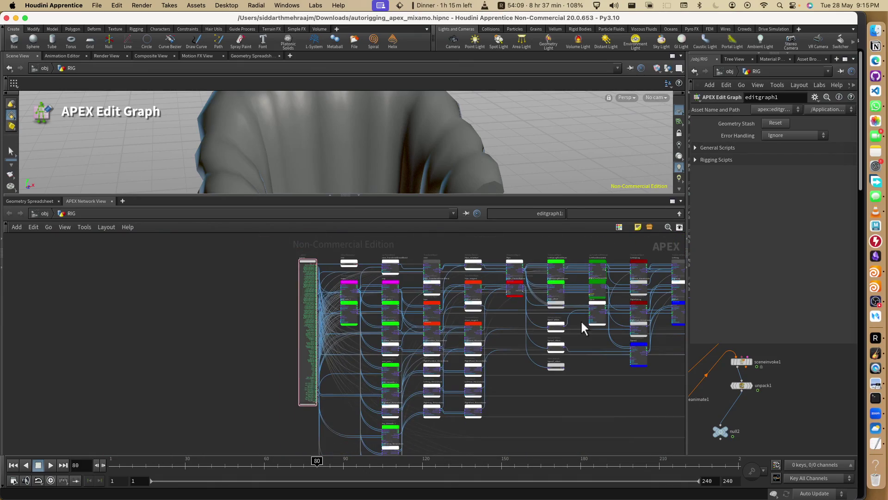
pyautogui.scroll(7, 578, 317)
pyautogui.scroll(-8, 572, 309)
pyautogui.scroll(2, 571, 309)
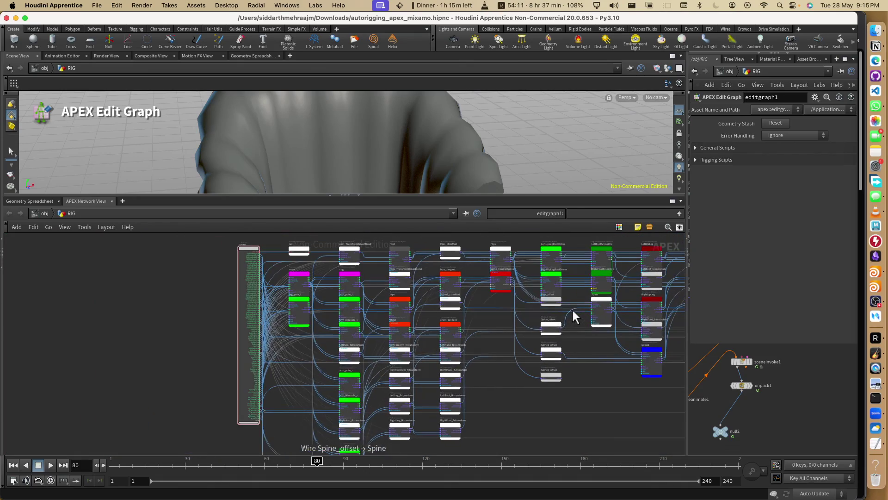
pyautogui.scroll(-3, 532, 370)
pyautogui.scroll(2, 331, 340)
pyautogui.moveTo(332, 341); pyautogui.dragTo(235, 389, button='middle')
pyautogui.scroll(1, 204, 412)
pyautogui.scroll(-2, 463, 409)
pyautogui.scroll(3, 506, 407)
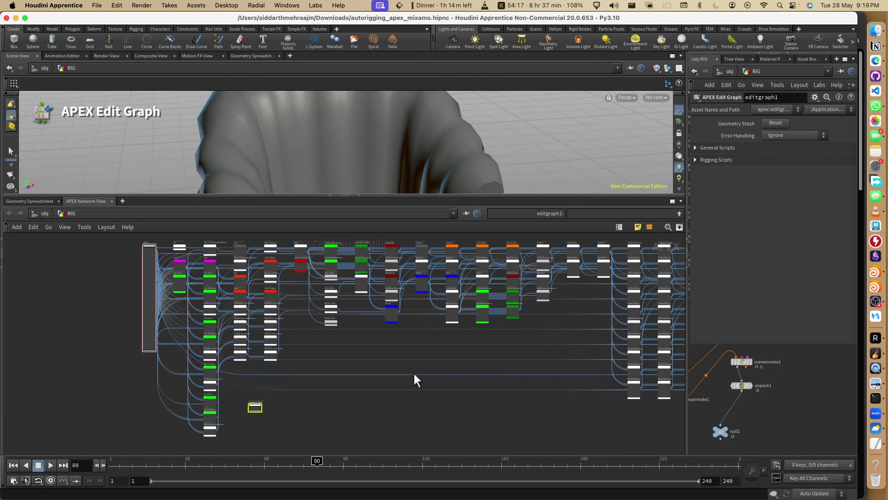
pyautogui.scroll(1, 324, 361)
pyautogui.scroll(5, 376, 305)
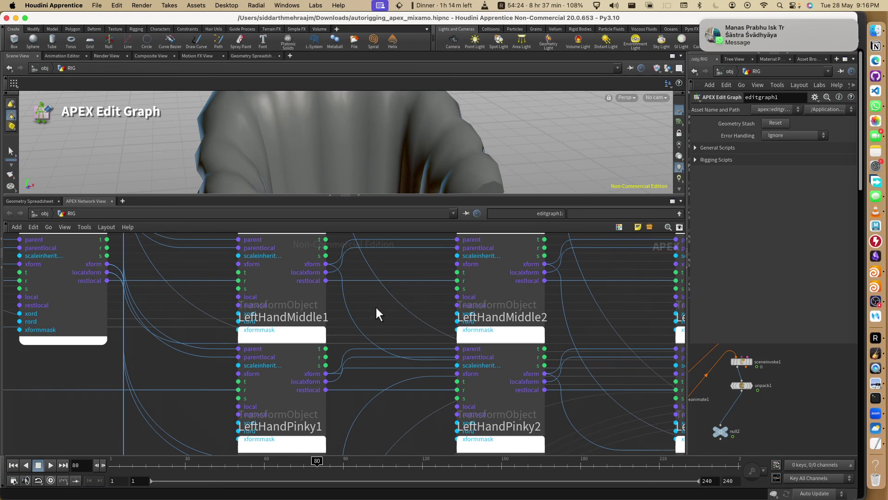
pyautogui.scroll(-10, 375, 305)
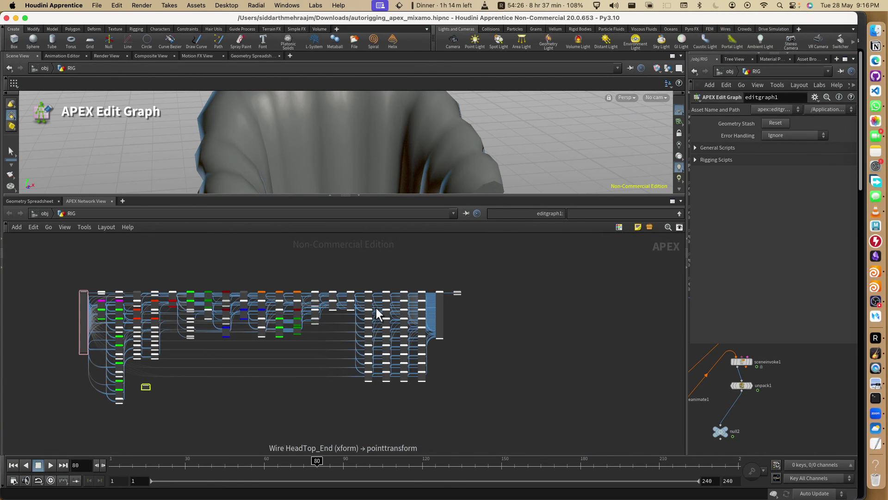
# - Delete the unconnected transform node lying below the main body of the rig graph
pyautogui.scroll(5, 154, 409)
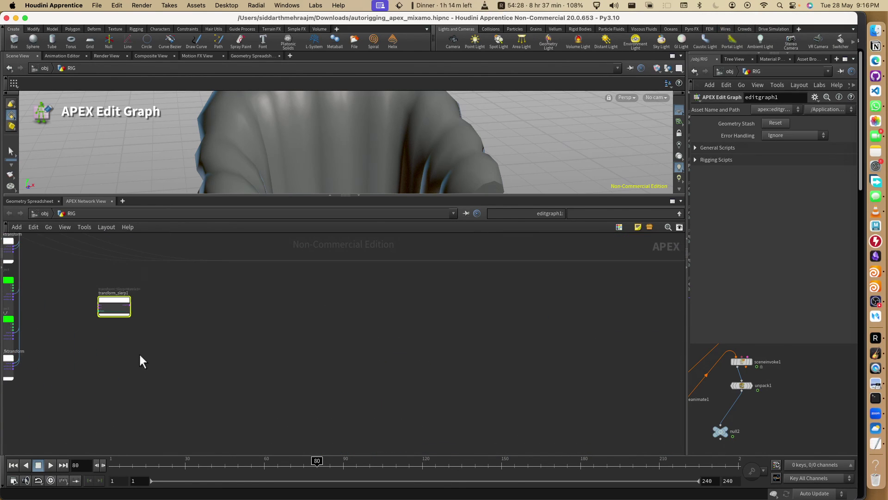
pyautogui.moveTo(199, 358); pyautogui.dragTo(83, 300)
pyautogui.press('Tab')
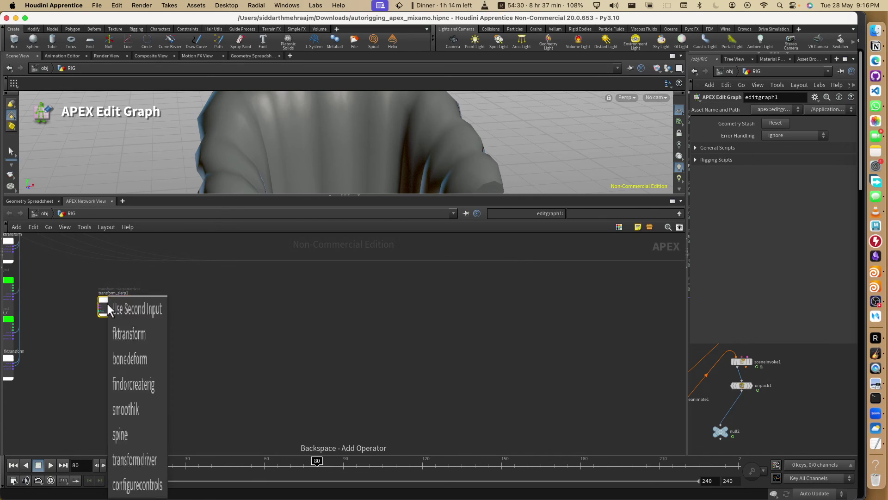
pyautogui.press('Escape')
pyautogui.press('Delete')
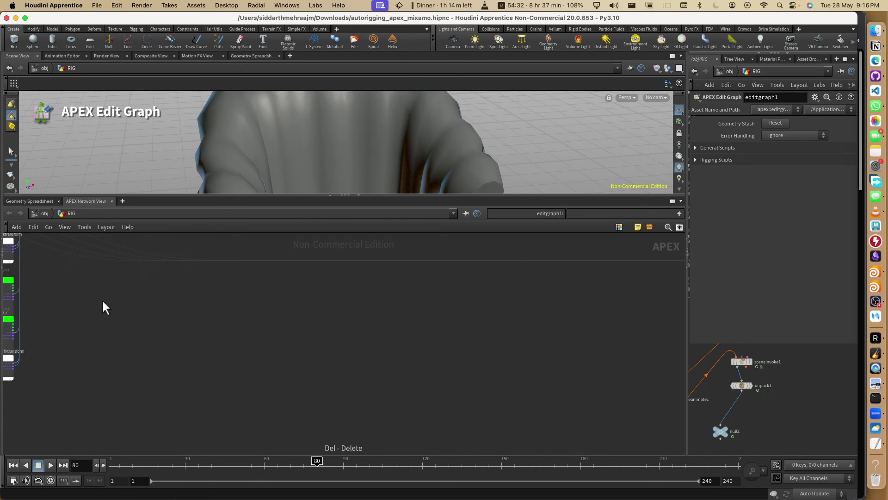
# - Review the layout of the remaining rig graph, including the main, hips, spine, leg and foot nodes
pyautogui.scroll(-4, 199, 329)
pyautogui.scroll(-2, 268, 324)
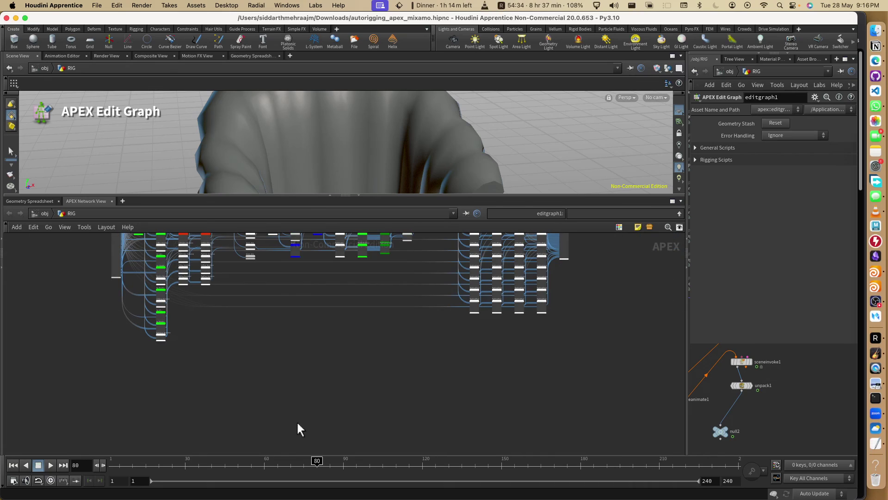
pyautogui.scroll(2, 540, 339)
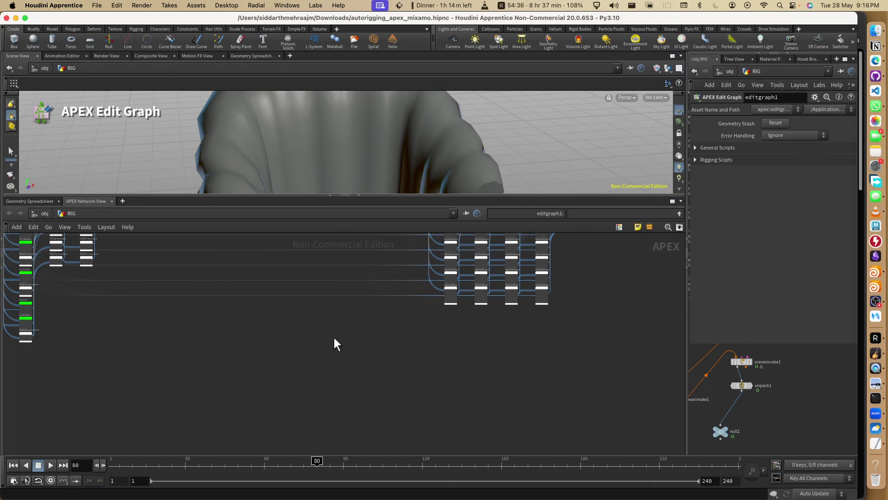
pyautogui.scroll(1, 287, 372)
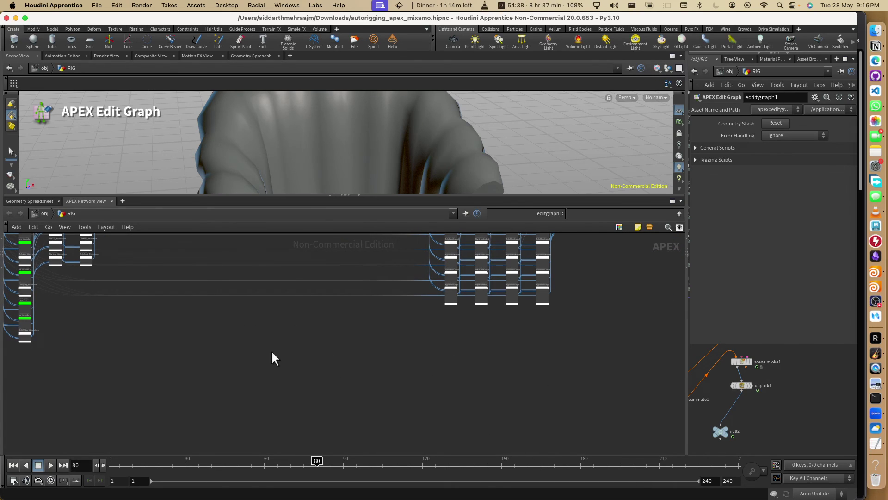
pyautogui.scroll(1, 216, 337)
pyautogui.scroll(-3, 186, 341)
pyautogui.scroll(2, 187, 333)
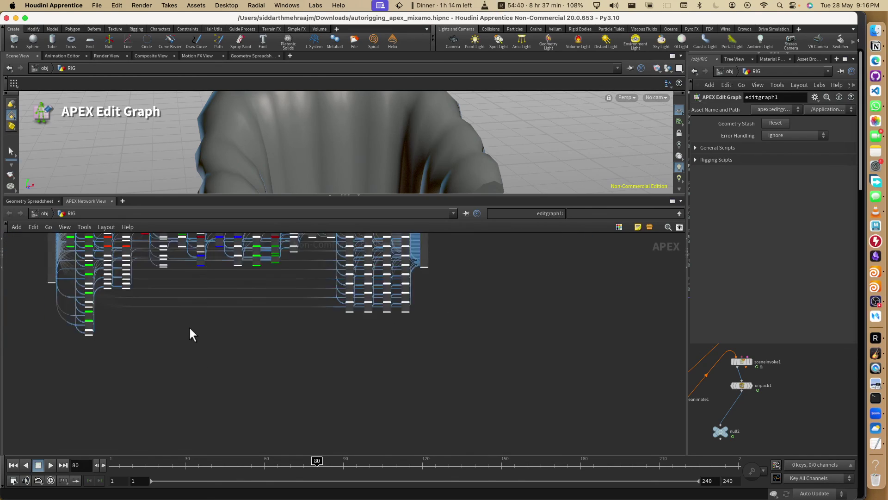
pyautogui.scroll(-3, 183, 319)
pyautogui.scroll(4, 101, 260)
pyautogui.scroll(-3, 258, 327)
pyautogui.scroll(8, 288, 338)
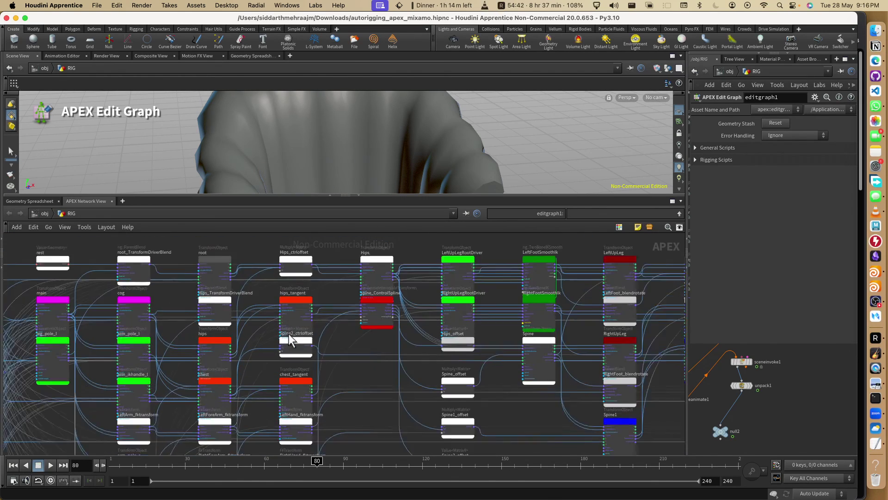
pyautogui.scroll(-4, 248, 322)
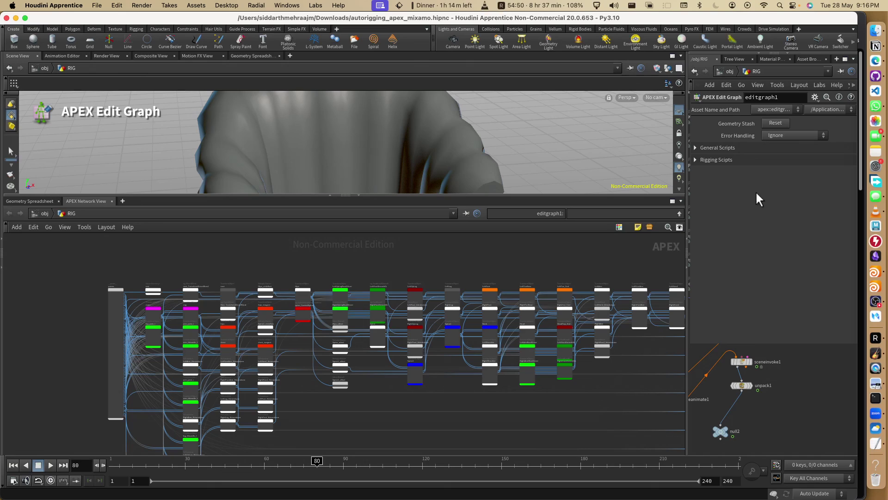
pyautogui.click(876, 301)
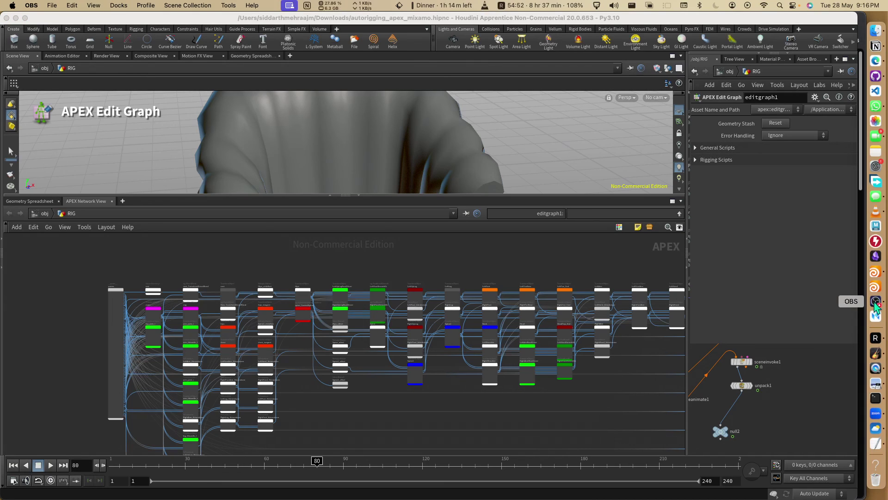